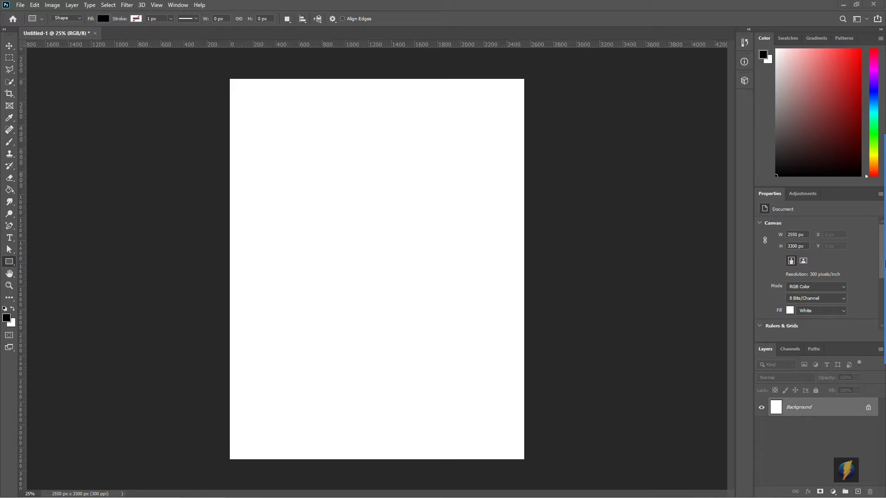
{"action": "left_click", "coordinate": [865, 274]}
{"action": "mouse_move", "coordinate": [514, 302]}
{"action": "left_mouse_down"}
{"action": "mouse_move", "coordinate": [161, 262]}
{"action": "mouse_move", "coordinate": [32, 75]}
{"action": "mouse_move", "coordinate": [28, 264]}
{"action": "mouse_move", "coordinate": [38, 297]}
{"action": "mouse_move", "coordinate": [10, 40]}
{"action": "mouse_move", "coordinate": [15, 134]}
{"action": "mouse_move", "coordinate": [2, 291]}
{"action": "mouse_move", "coordinate": [65, 98]}
{"action": "mouse_move", "coordinate": [28, 22]}
{"action": "mouse_move", "coordinate": [362, 24]}
{"action": "mouse_move", "coordinate": [292, 180]}
{"action": "left_mouse_up"}
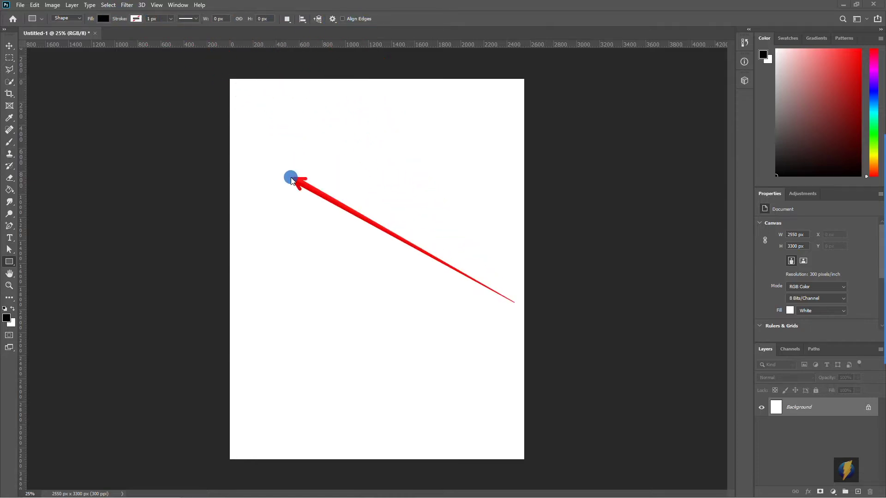
{"action": "mouse_move", "coordinate": [291, 180]}
{"action": "left_mouse_down"}
{"action": "mouse_move", "coordinate": [24, 79]}
{"action": "mouse_move", "coordinate": [89, 26]}
{"action": "mouse_move", "coordinate": [83, 21]}
{"action": "left_mouse_up"}
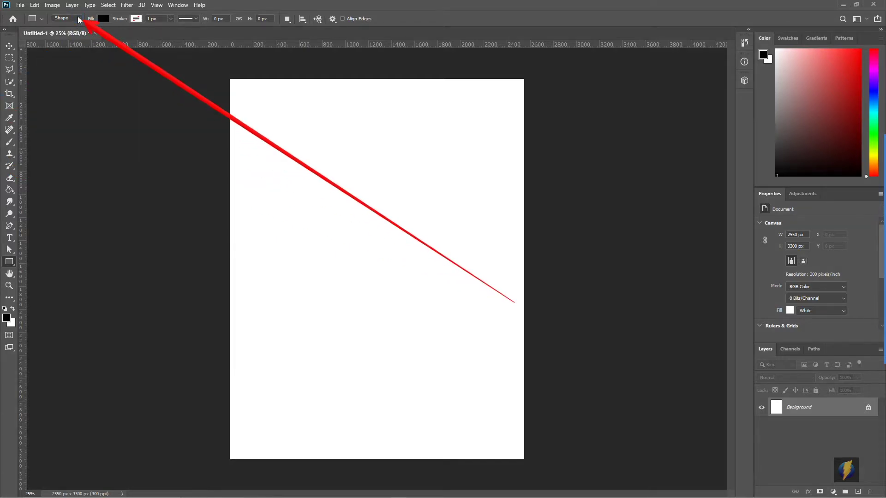
{"action": "left_click", "coordinate": [79, 20]}
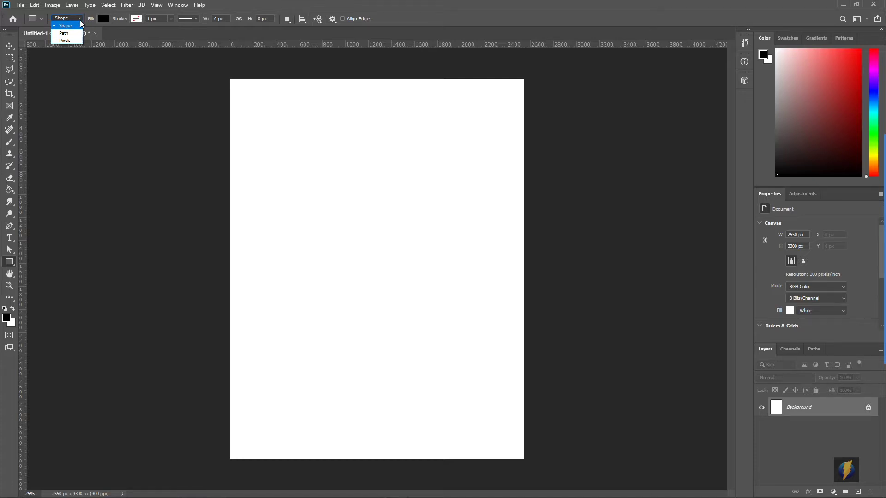
{"action": "left_click", "coordinate": [103, 123]}
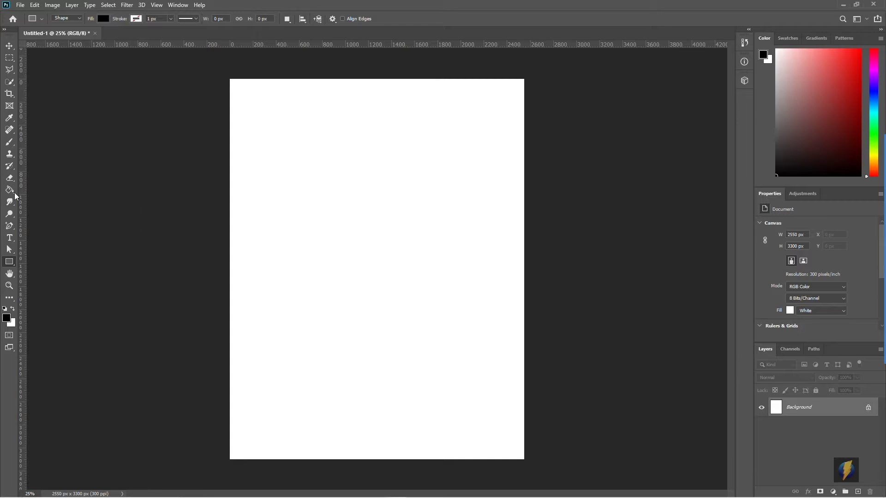
- Draw three filled rectangles with the Rectangle tool: a wide bar along the page's top, a tall bar at its right edge, and one about 505 × 428 px
{"action": "left_click", "coordinate": [10, 262]}
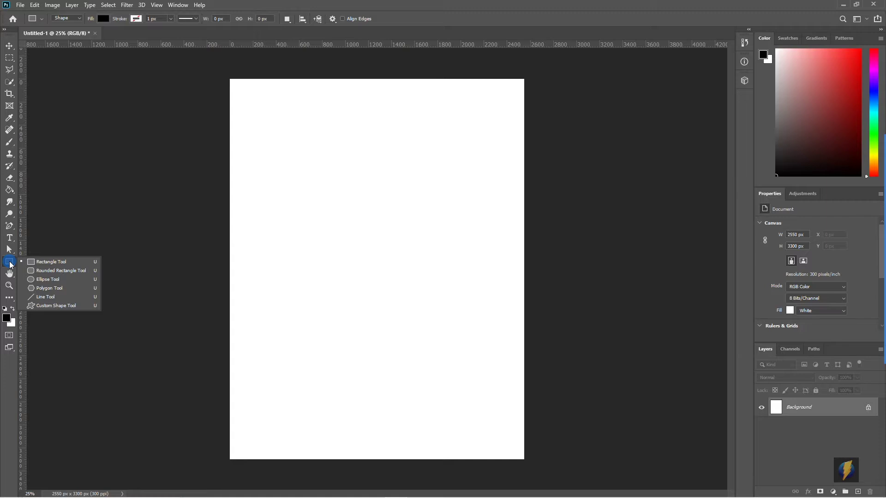
{"action": "left_click", "coordinate": [36, 264]}
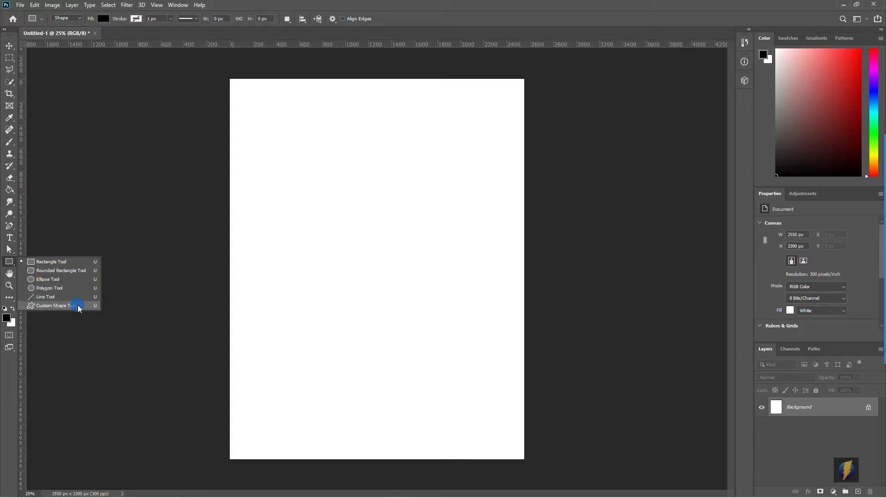
{"action": "left_click", "coordinate": [60, 263]}
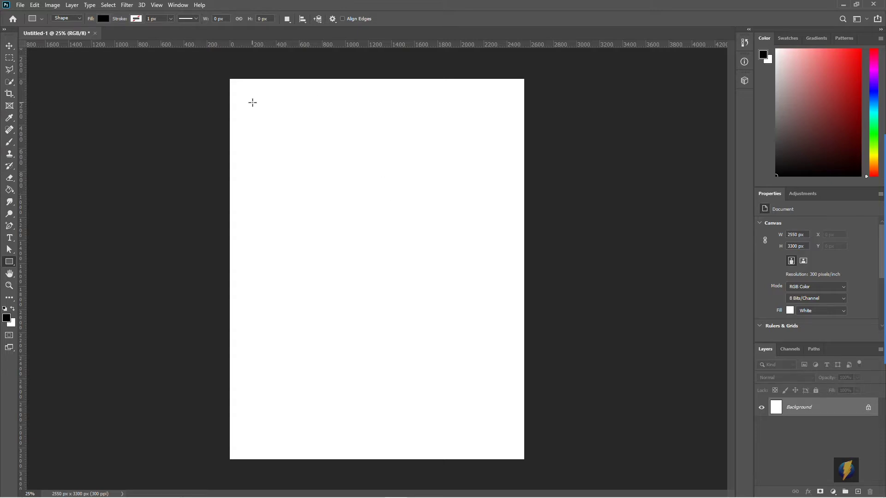
{"action": "left_click_drag", "start_coordinate": [254, 98], "coordinate": [519, 223]}
{"action": "left_click_drag", "start_coordinate": [413, 140], "coordinate": [471, 189]}
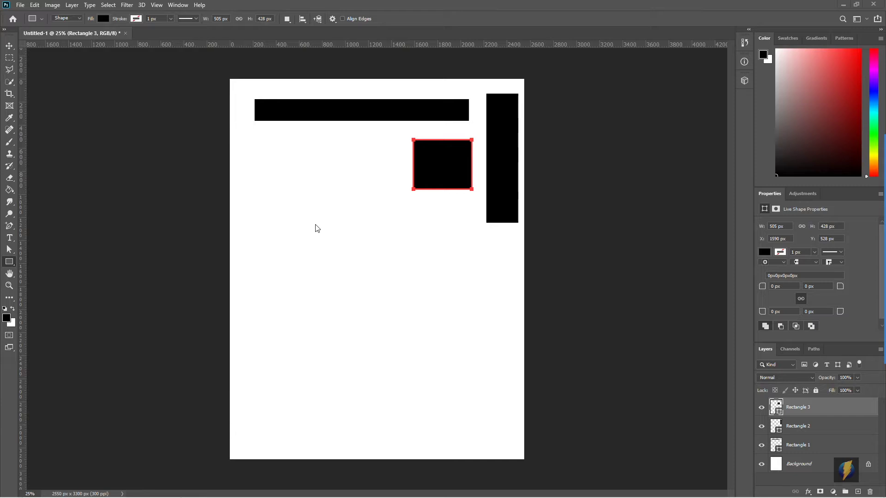
- Add a square about 576 × 576 px below the wide bar to the same shape layer as the last rectangle
{"action": "left_click", "coordinate": [270, 164], "text": "shift"}
{"action": "left_click_drag", "start_coordinate": [265, 157], "coordinate": [333, 223]}
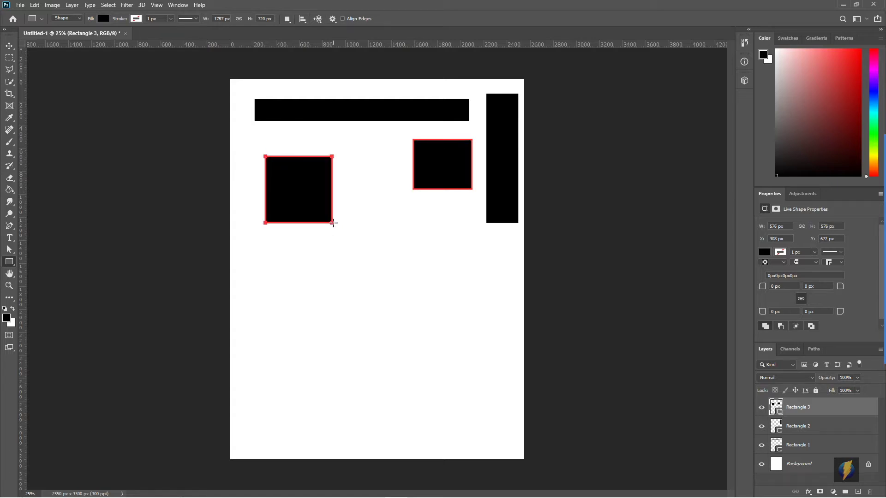
{"action": "left_click", "coordinate": [421, 244]}
{"action": "left_click", "coordinate": [420, 244]}
- Place a horizontal and a vertical guide crossing in the page's lower middle and draw a square about 736 px wide centred on their intersection
{"action": "left_click_drag", "start_coordinate": [547, 45], "coordinate": [530, 347]}
{"action": "left_click_drag", "start_coordinate": [21, 276], "coordinate": [377, 292]}
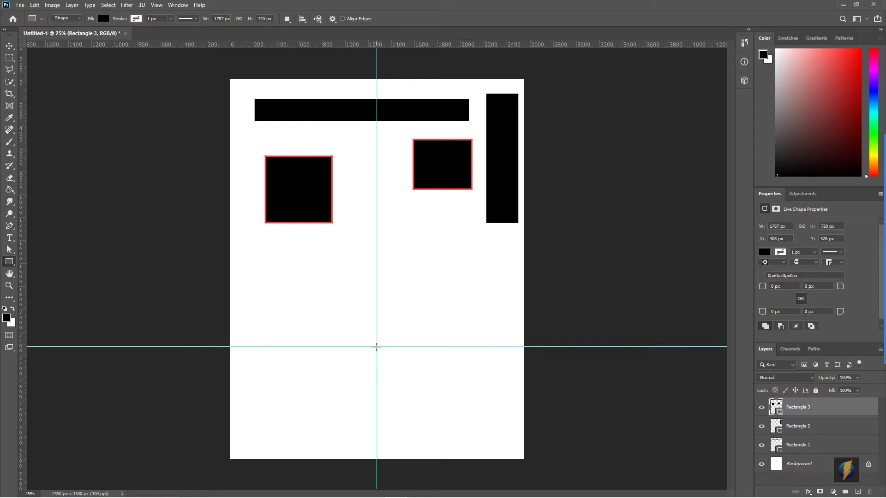
{"action": "left_click_drag", "start_coordinate": [376, 347], "coordinate": [452, 290]}
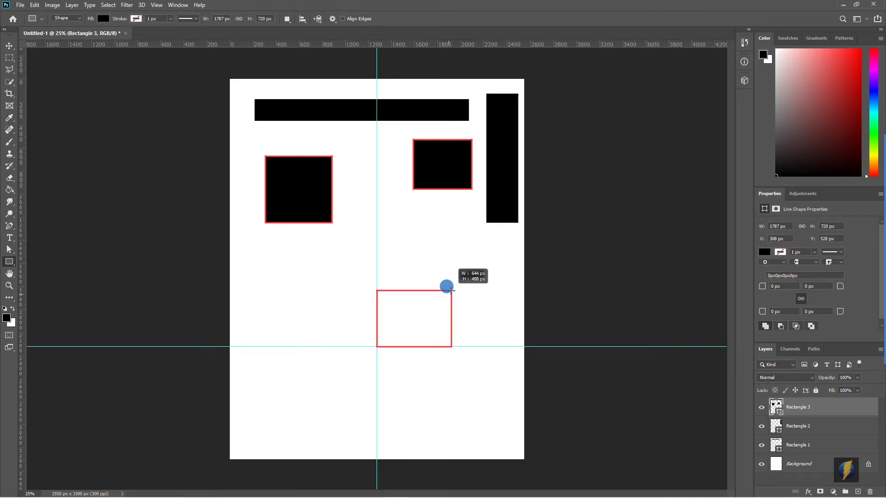
{"action": "mouse_move", "coordinate": [451, 290]}
{"action": "left_mouse_down"}
{"action": "mouse_move", "coordinate": [431, 292]}
{"action": "mouse_move", "coordinate": [403, 333]}
{"action": "mouse_move", "coordinate": [452, 295]}
{"action": "mouse_move", "coordinate": [397, 336]}
{"action": "mouse_move", "coordinate": [430, 312]}
{"action": "mouse_move", "coordinate": [464, 305]}
{"action": "left_mouse_up"}
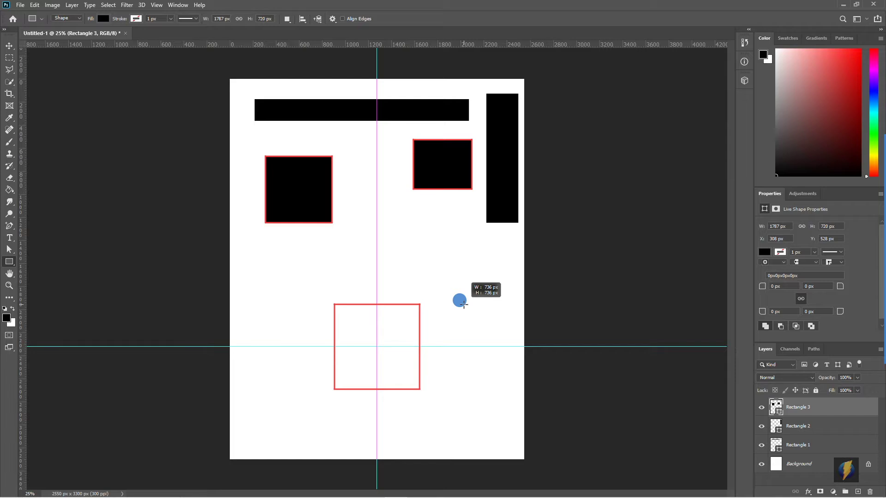
{"action": "left_click_drag", "start_coordinate": [464, 304], "coordinate": [464, 304]}
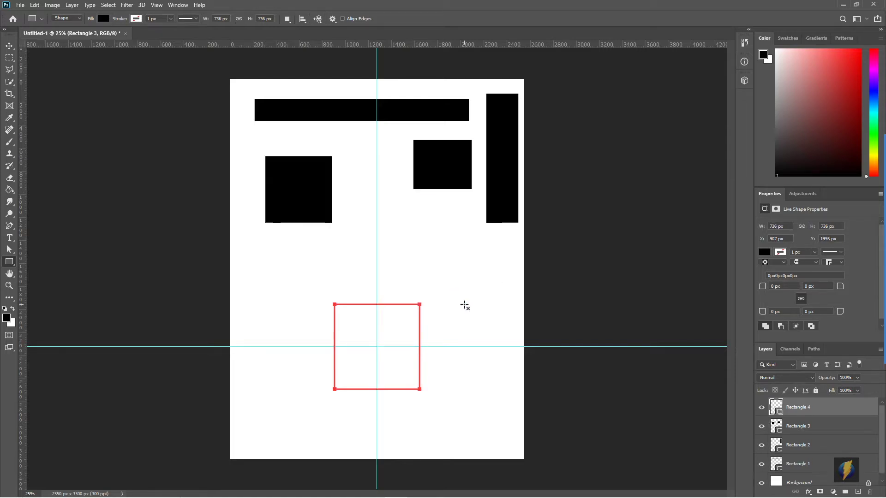
{"action": "left_click", "coordinate": [538, 303]}
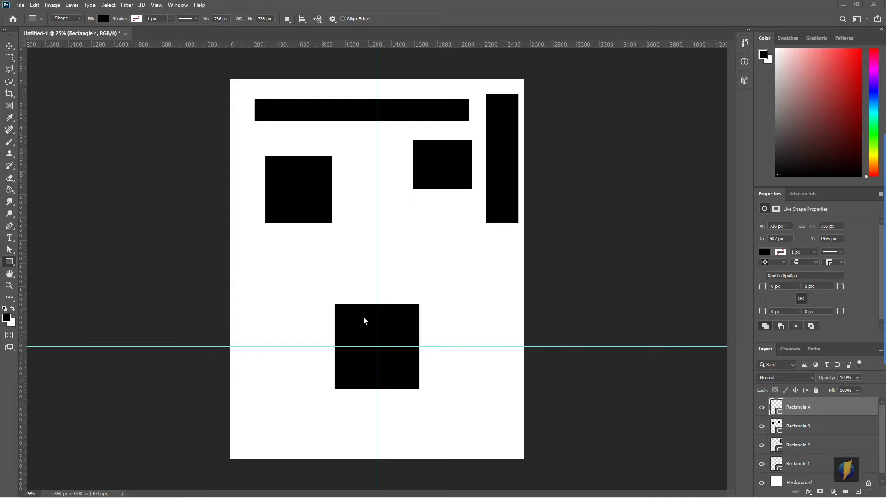
- With the Ellipse tool, draw a flat ellipse, a tall ellipse, a small oval and a circle about 348 px wide between the rectangles
{"action": "right_click", "coordinate": [11, 264]}
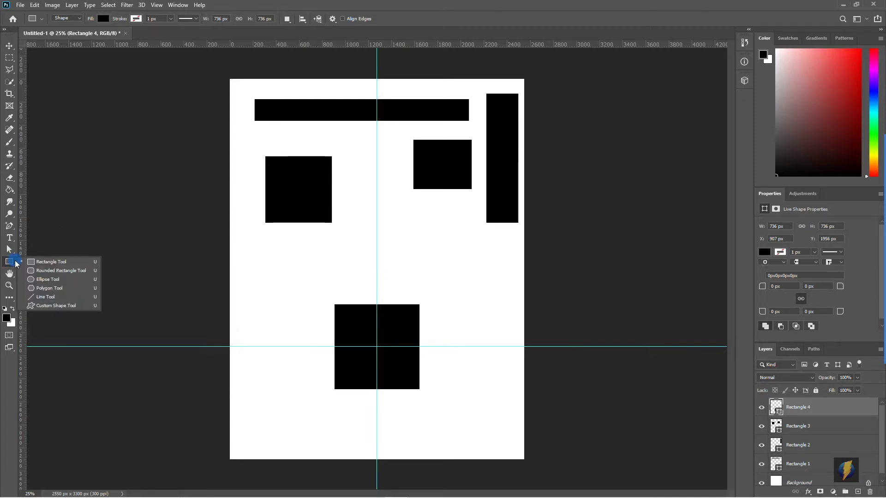
{"action": "left_click", "coordinate": [42, 280]}
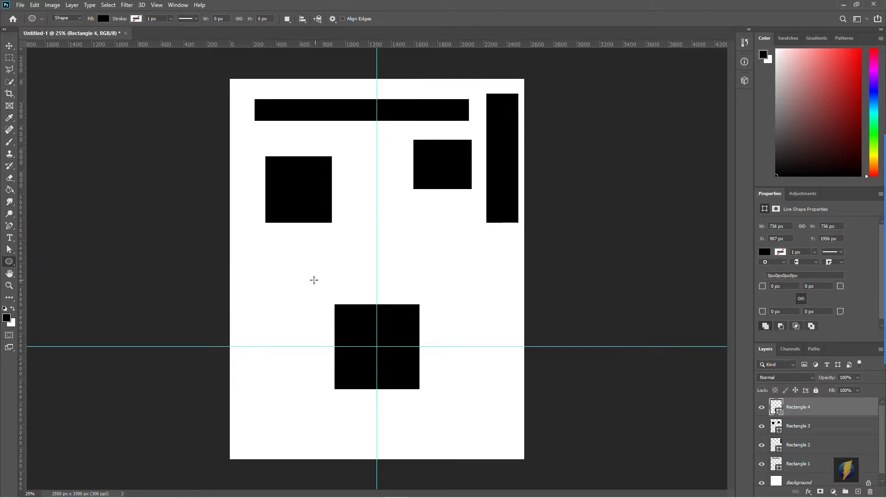
{"action": "left_click_drag", "start_coordinate": [255, 252], "coordinate": [344, 266]}
{"action": "left_click_drag", "start_coordinate": [347, 145], "coordinate": [491, 303]}
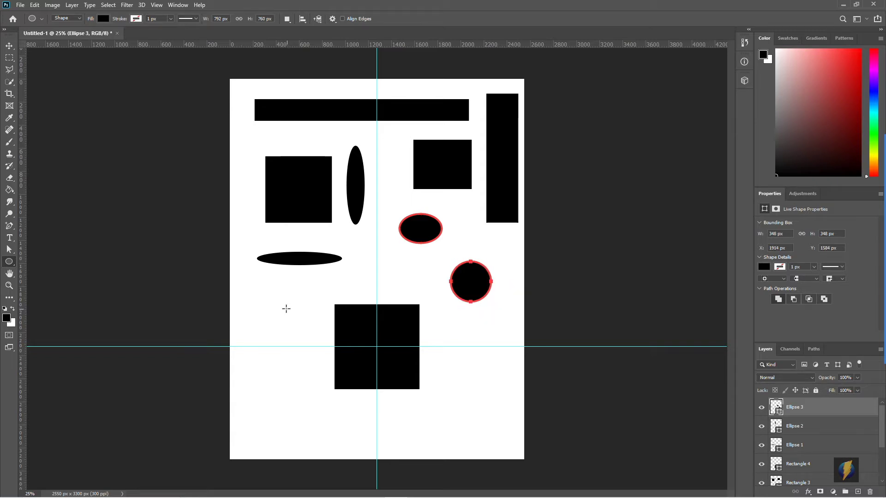
- Try to draw another ellipse on the page below the flat ellipse
{"action": "left_click", "coordinate": [274, 301], "text": "alt"}
{"action": "left_click_drag", "start_coordinate": [274, 300], "coordinate": [296, 325]}
{"action": "key", "text": "Return"}
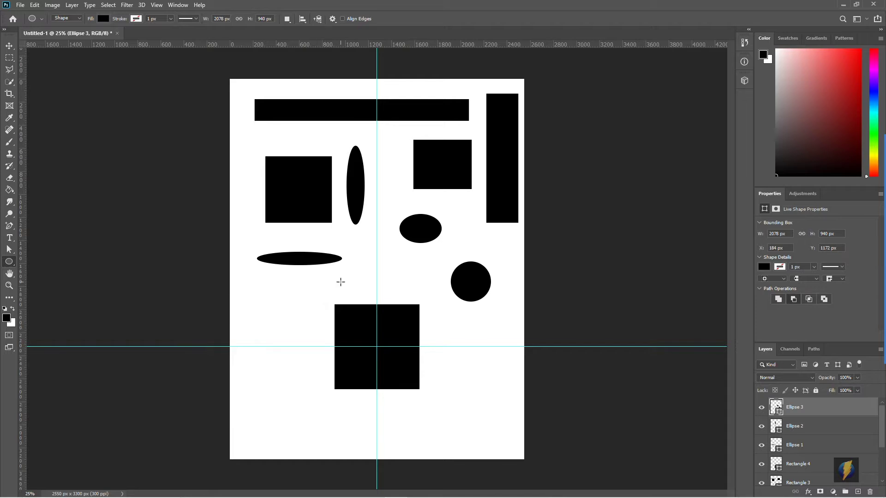
- Draw a five-sided polygon about 365 × 383 px below the flat ellipse with the Polygon tool
{"action": "left_click", "coordinate": [9, 262]}
{"action": "left_click_drag", "start_coordinate": [11, 263], "coordinate": [42, 291]}
{"action": "left_click_drag", "start_coordinate": [265, 299], "coordinate": [271, 322]}
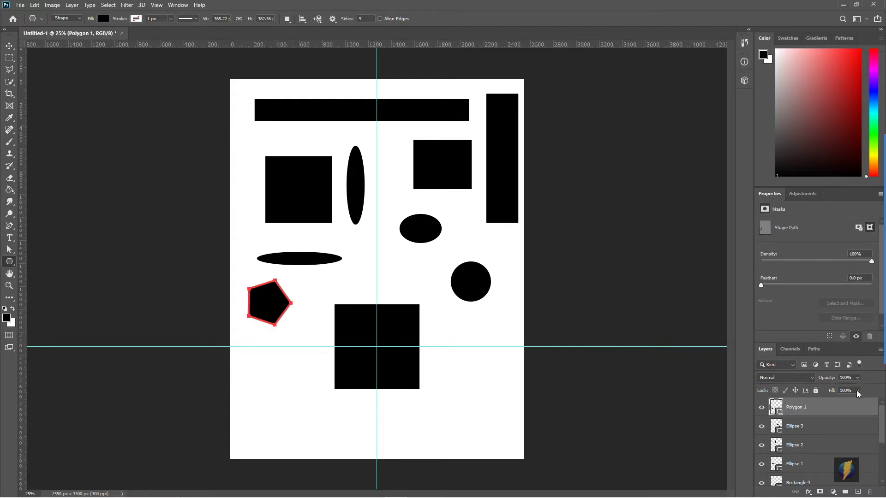
- Set the polygon's number of sides to 8 and draw an octagon about 584 px wide beside the large centred square
{"action": "left_click", "coordinate": [874, 276]}
{"action": "mouse_move", "coordinate": [194, 228]}
{"action": "left_mouse_down"}
{"action": "mouse_move", "coordinate": [186, 187]}
{"action": "mouse_move", "coordinate": [250, 57]}
{"action": "mouse_move", "coordinate": [305, 35]}
{"action": "mouse_move", "coordinate": [188, 33]}
{"action": "mouse_move", "coordinate": [134, 138]}
{"action": "mouse_move", "coordinate": [146, 176]}
{"action": "mouse_move", "coordinate": [64, 12]}
{"action": "mouse_move", "coordinate": [282, 16]}
{"action": "mouse_move", "coordinate": [268, 89]}
{"action": "mouse_move", "coordinate": [354, 75]}
{"action": "mouse_move", "coordinate": [359, 24]}
{"action": "left_mouse_up"}
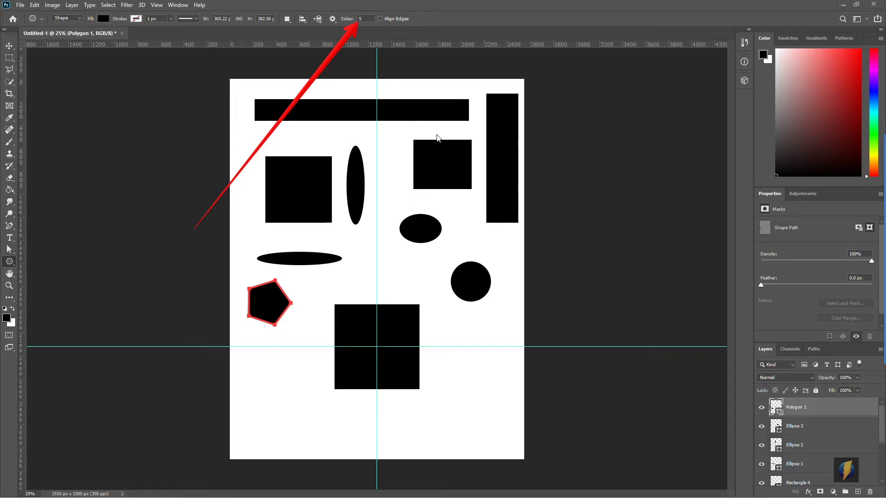
{"action": "key", "text": "Escape"}
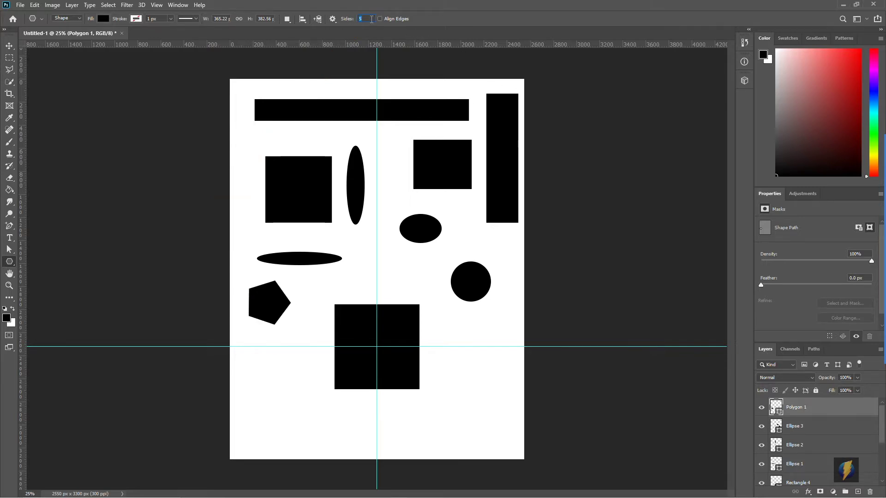
{"action": "type", "text": "8"}
{"action": "left_click_drag", "start_coordinate": [461, 383], "coordinate": [495, 394]}
{"action": "key", "text": "Return"}
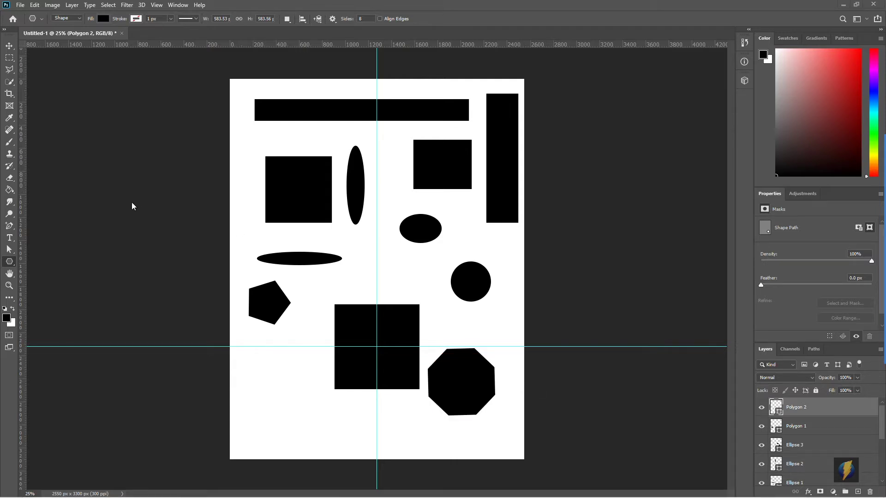
- Draw six straight lines of 16 px weight with the Line tool in the gaps between the existing shapes
{"action": "left_click", "coordinate": [8, 262]}
{"action": "left_click_drag", "start_coordinate": [8, 262], "coordinate": [40, 303]}
{"action": "left_click_drag", "start_coordinate": [247, 171], "coordinate": [238, 269]}
{"action": "left_click_drag", "start_coordinate": [261, 238], "coordinate": [365, 239]}
{"action": "left_click_drag", "start_coordinate": [394, 164], "coordinate": [389, 226]}
{"action": "mouse_move", "coordinate": [393, 272]}
{"action": "left_mouse_down"}
{"action": "mouse_move", "coordinate": [478, 251]}
{"action": "mouse_move", "coordinate": [507, 257]}
{"action": "mouse_move", "coordinate": [506, 333]}
{"action": "left_mouse_up"}
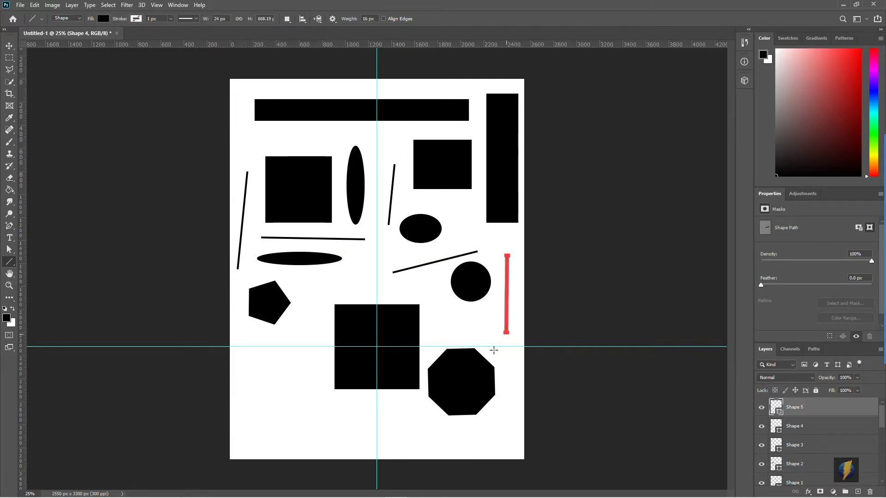
{"action": "left_click_drag", "start_coordinate": [427, 296], "coordinate": [501, 354]}
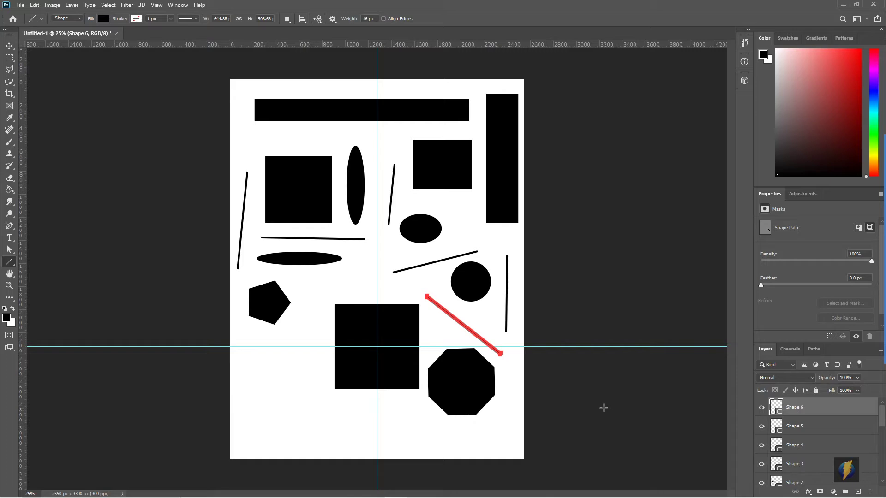
- Switch to the Custom Shape tool and browse the preset shape groups such as Leaf Trees and Wild Animals
{"action": "left_click", "coordinate": [9, 262]}
{"action": "left_click_drag", "start_coordinate": [10, 265], "coordinate": [78, 305]}
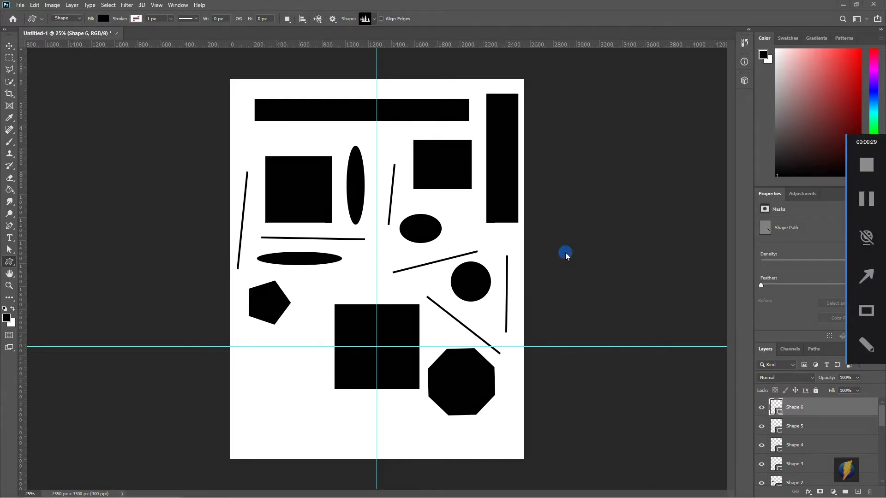
{"action": "left_click_drag", "start_coordinate": [472, 302], "coordinate": [370, 30]}
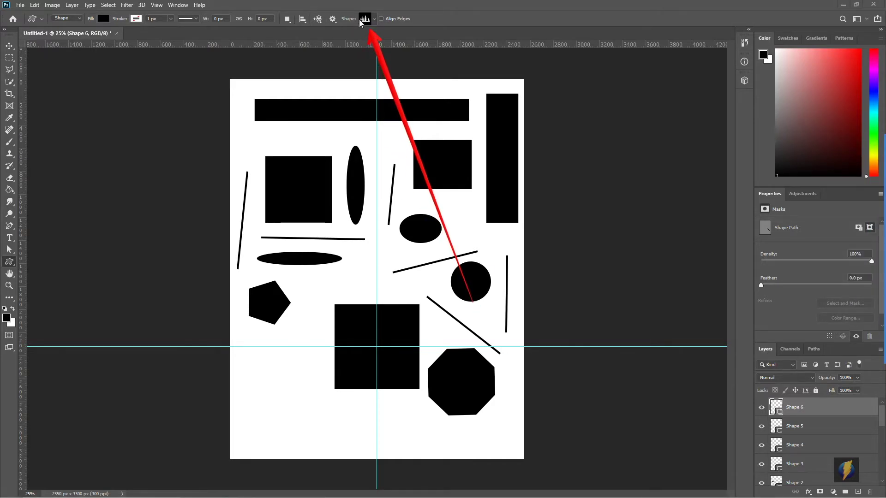
{"action": "left_click", "coordinate": [368, 20]}
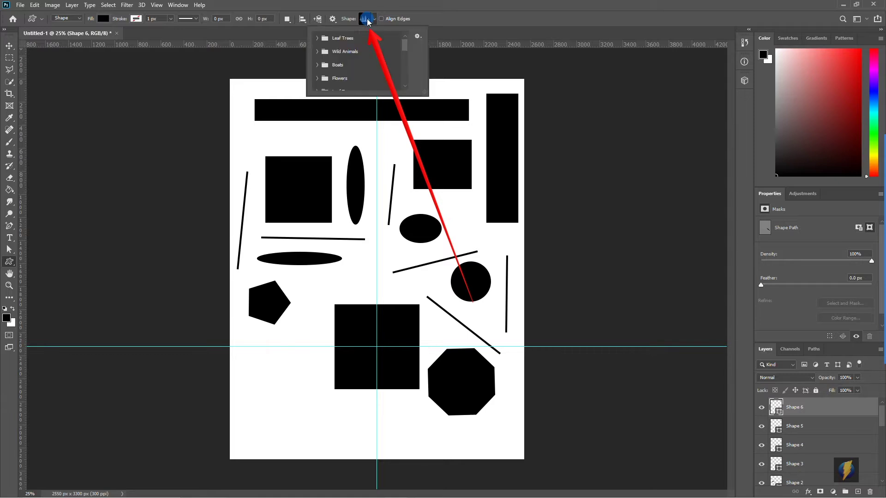
{"action": "left_click", "coordinate": [317, 51]}
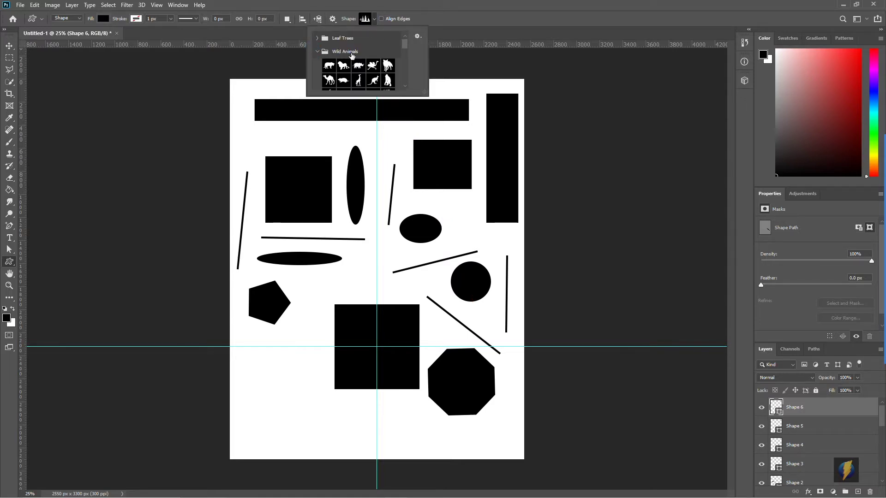
{"action": "left_click", "coordinate": [319, 37]}
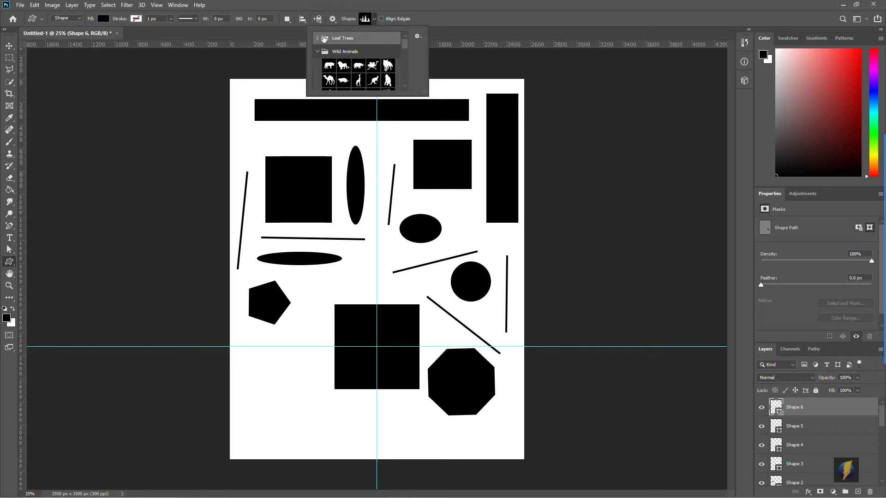
{"action": "left_click", "coordinate": [318, 38]}
{"action": "left_click", "coordinate": [316, 51]}
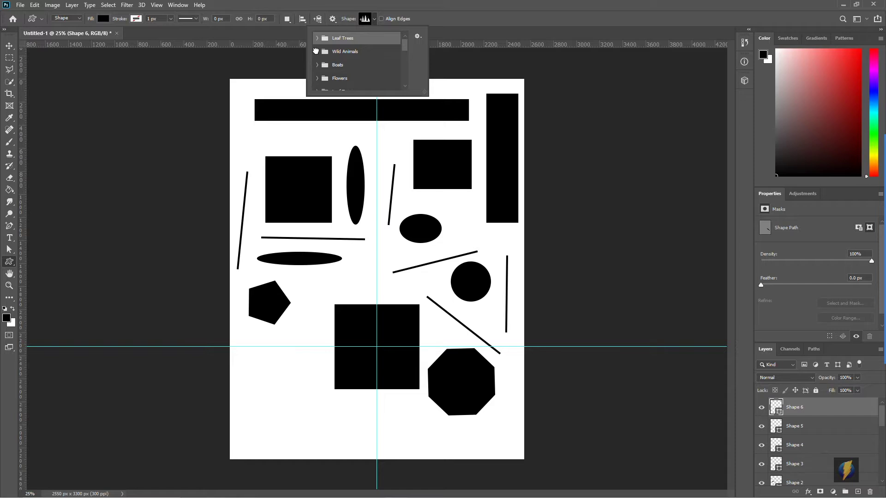
{"action": "scroll", "coordinate": [365, 63], "scroll_direction": "down", "scroll_amount": 1}
{"action": "scroll", "coordinate": [365, 64], "scroll_direction": "up", "scroll_amount": 1}
- Choose the lion from the Wild Animals presets and draw it about 551 × 392 px near the page's lower left
{"action": "left_click", "coordinate": [321, 52]}
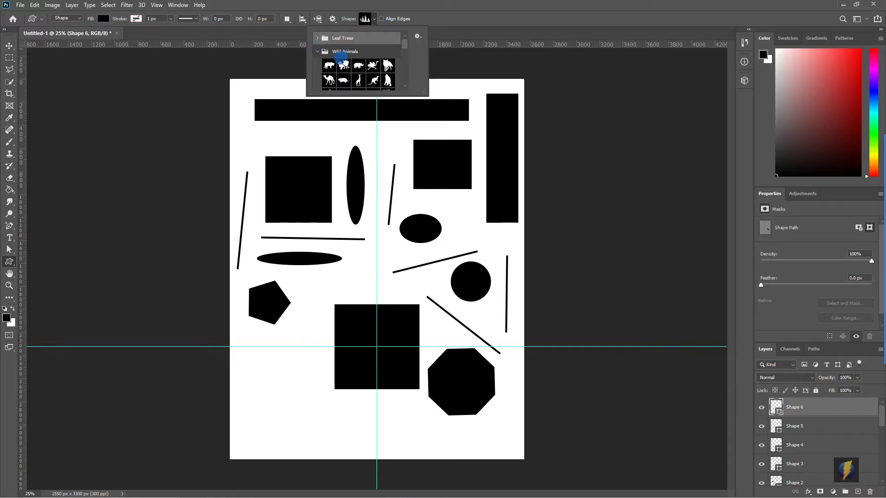
{"action": "left_click", "coordinate": [343, 59]}
{"action": "left_click_drag", "start_coordinate": [275, 403], "coordinate": [339, 448]}
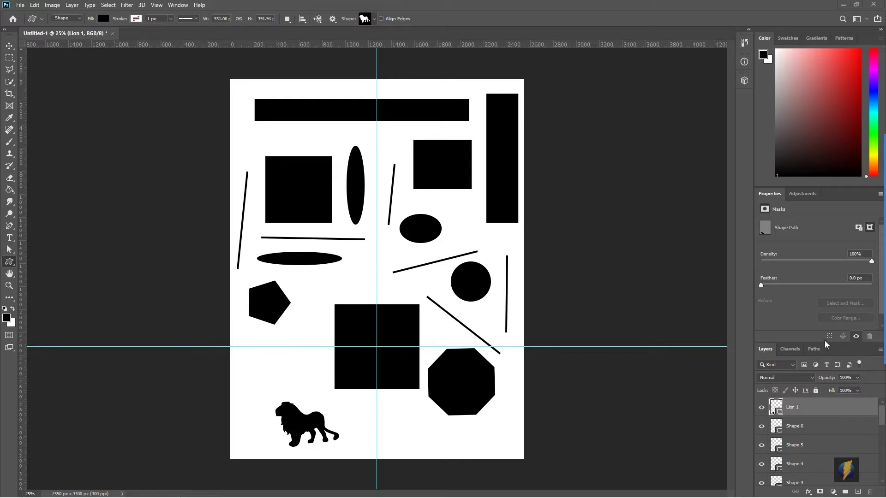
- Enlarge the layer list so that more of the shape layers are shown
{"action": "left_click_drag", "start_coordinate": [822, 343], "coordinate": [811, 293]}
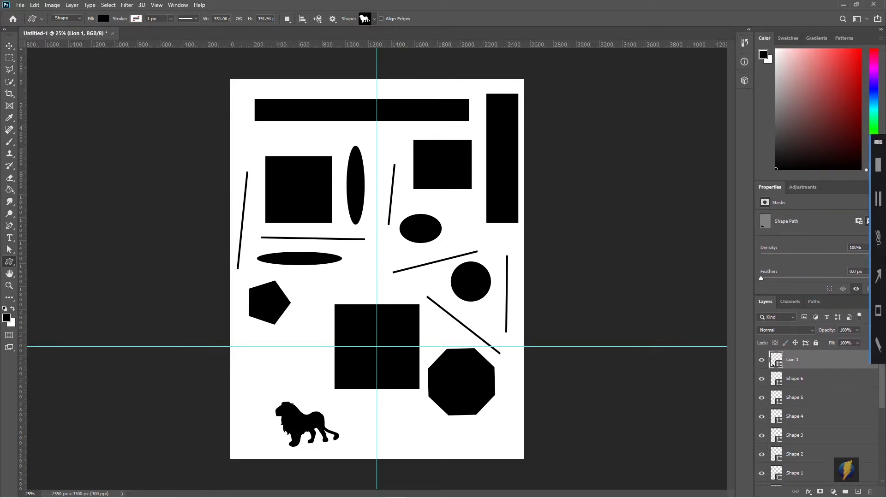
{"action": "left_click", "coordinate": [878, 281]}
{"action": "mouse_move", "coordinate": [571, 264]}
{"action": "left_mouse_down"}
{"action": "mouse_move", "coordinate": [770, 362]}
{"action": "mouse_move", "coordinate": [776, 450]}
{"action": "mouse_move", "coordinate": [773, 375]}
{"action": "mouse_move", "coordinate": [724, 411]}
{"action": "mouse_move", "coordinate": [790, 469]}
{"action": "mouse_move", "coordinate": [768, 391]}
{"action": "mouse_move", "coordinate": [782, 419]}
{"action": "mouse_move", "coordinate": [779, 371]}
{"action": "mouse_move", "coordinate": [761, 360]}
{"action": "mouse_move", "coordinate": [775, 386]}
{"action": "mouse_move", "coordinate": [766, 375]}
{"action": "mouse_move", "coordinate": [763, 404]}
{"action": "mouse_move", "coordinate": [761, 392]}
{"action": "mouse_move", "coordinate": [792, 373]}
{"action": "mouse_move", "coordinate": [780, 372]}
{"action": "mouse_move", "coordinate": [782, 364]}
{"action": "mouse_move", "coordinate": [774, 399]}
{"action": "mouse_move", "coordinate": [750, 377]}
{"action": "mouse_move", "coordinate": [779, 405]}
{"action": "left_mouse_up"}
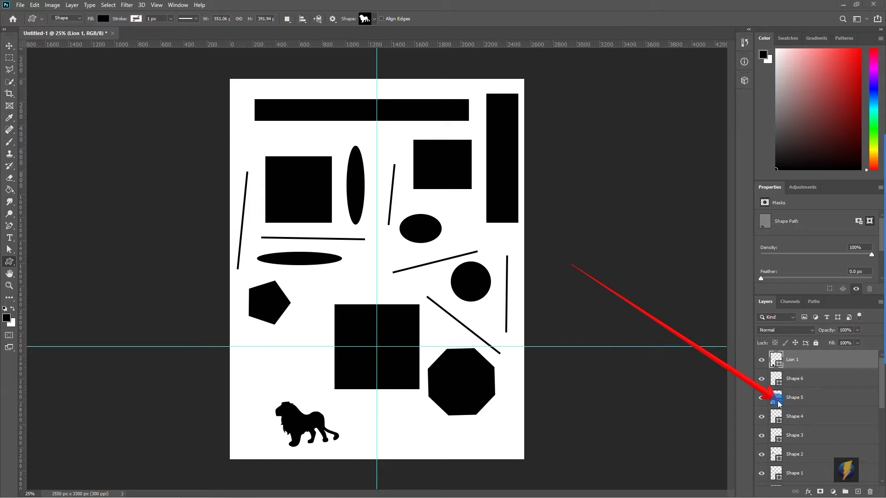
{"action": "left_click_drag", "start_coordinate": [779, 404], "coordinate": [771, 382]}
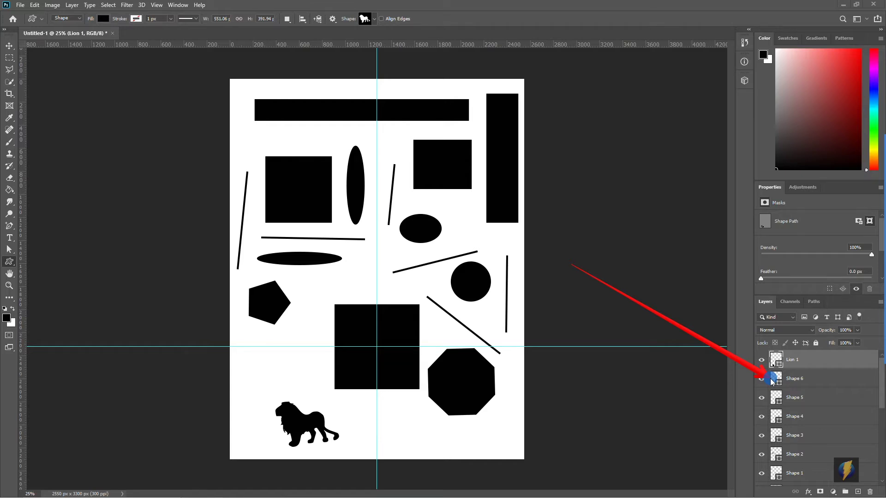
- Try to paint on the lion's shape layer with the Brush tool, declining to rasterize the shape
{"action": "left_click_drag", "start_coordinate": [771, 380], "coordinate": [769, 364]}
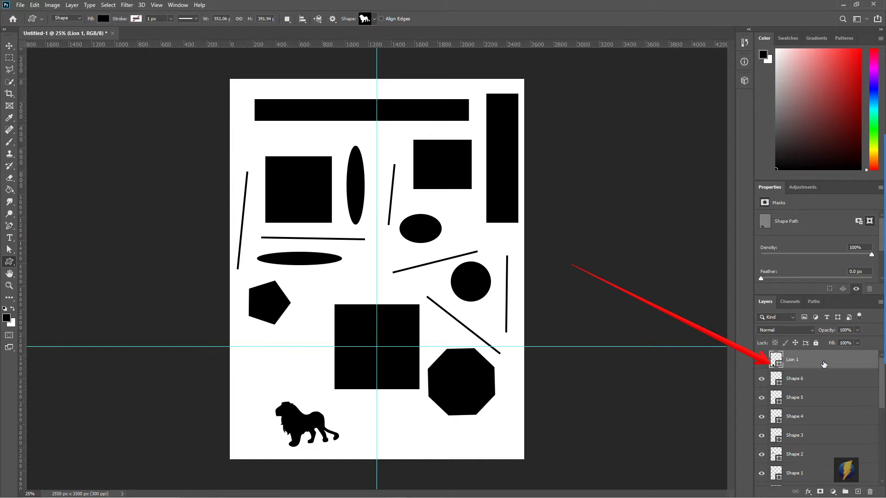
{"action": "left_click", "coordinate": [9, 143]}
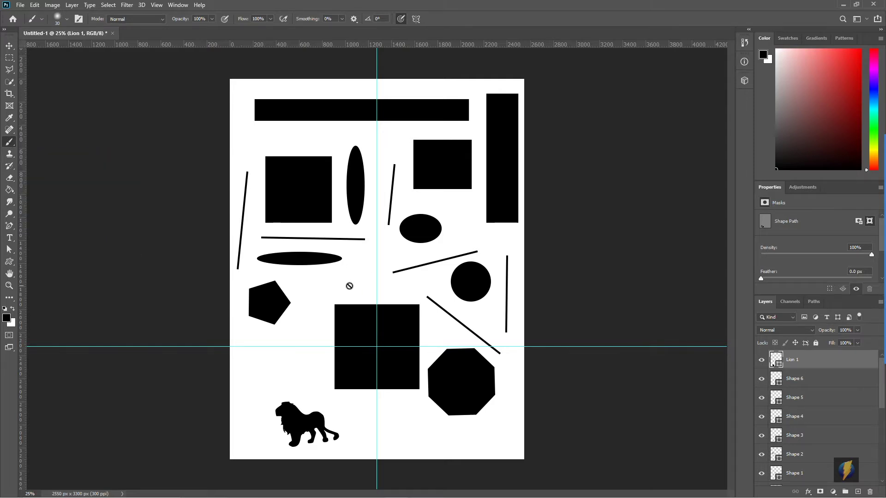
{"action": "left_click", "coordinate": [366, 287]}
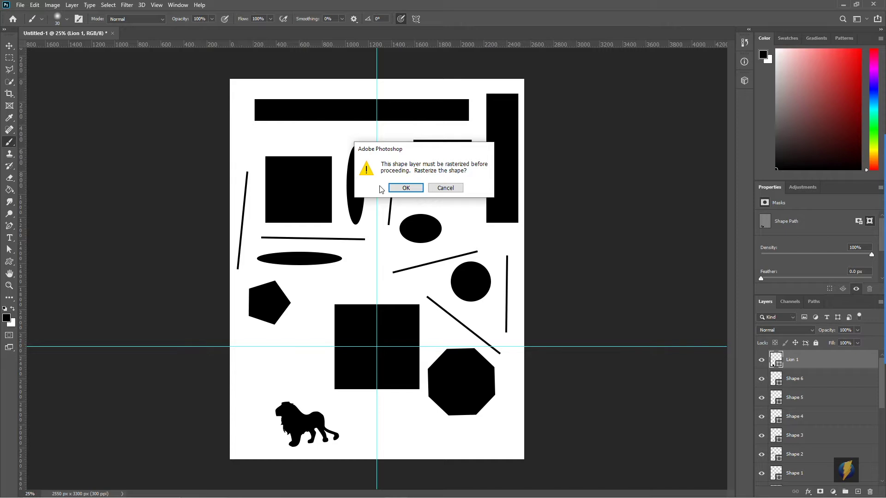
{"action": "left_click", "coordinate": [438, 190]}
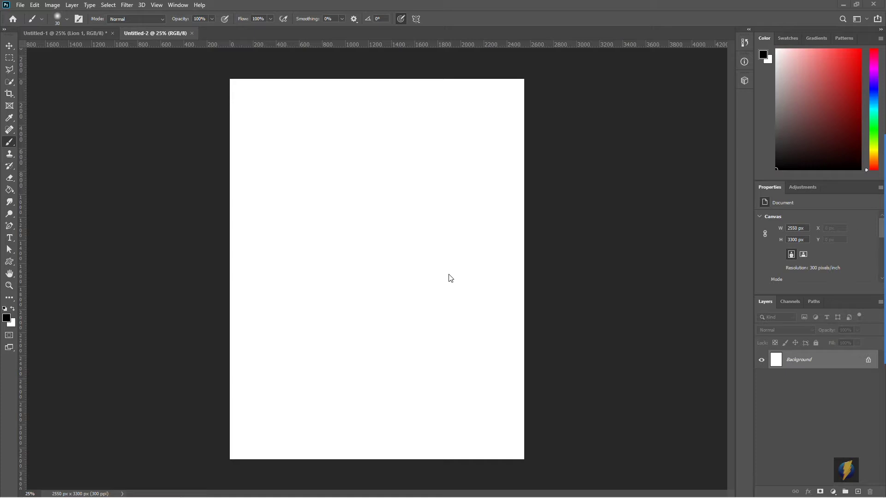
- Draw a rectangle about 1056 × 1160 px in the upper middle of the blank Untitled-2 page with the Rectangle tool
{"action": "left_click", "coordinate": [10, 263]}
{"action": "left_click_drag", "start_coordinate": [11, 263], "coordinate": [41, 261]}
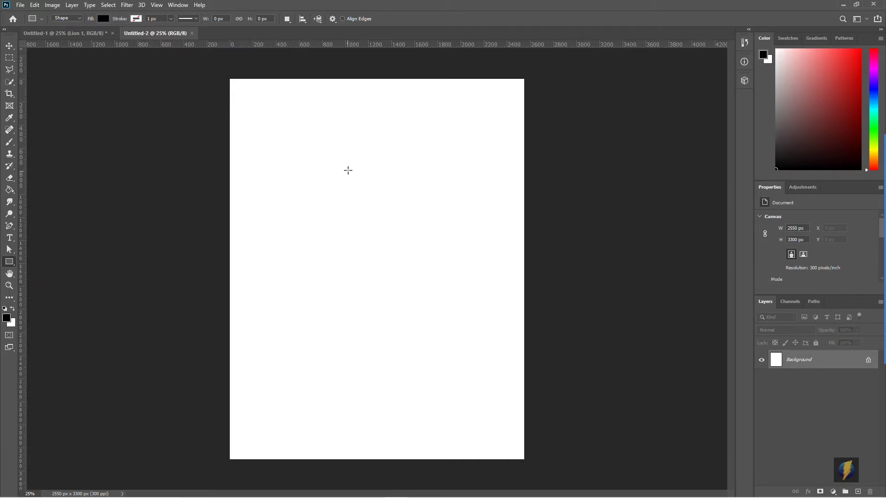
{"action": "left_click", "coordinate": [314, 131]}
{"action": "left_click_drag", "start_coordinate": [314, 131], "coordinate": [435, 264]}
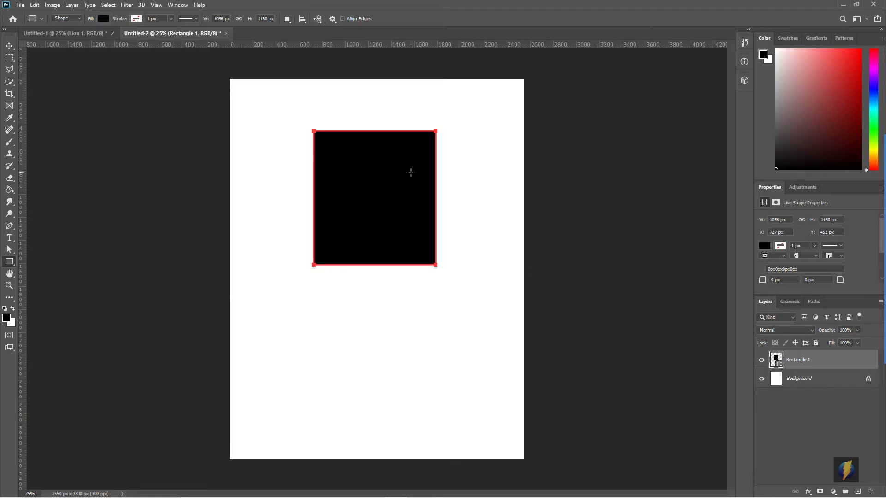
{"action": "key", "text": "Return"}
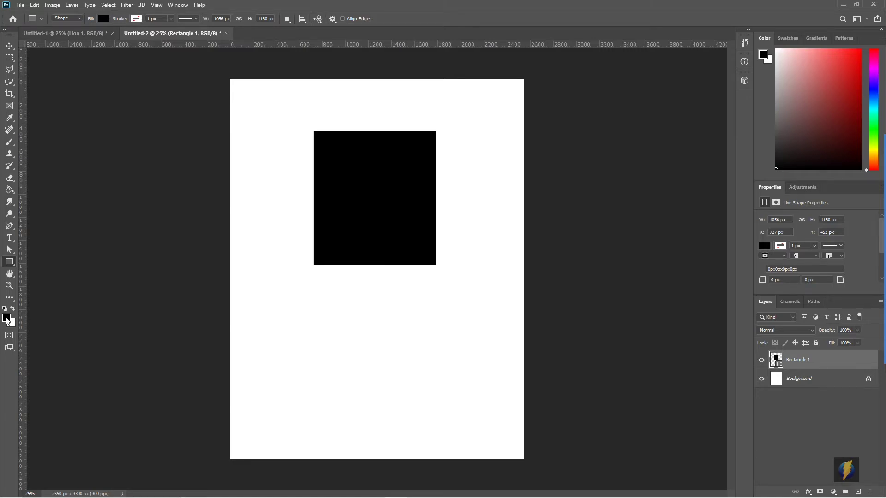
- Set the foreground color to yellow #fffc00 and draw a rectangle about 673 × 788 px overlapping the first one's lower-left corner
{"action": "left_click", "coordinate": [7, 319]}
{"action": "type", "text": "ff0000"}
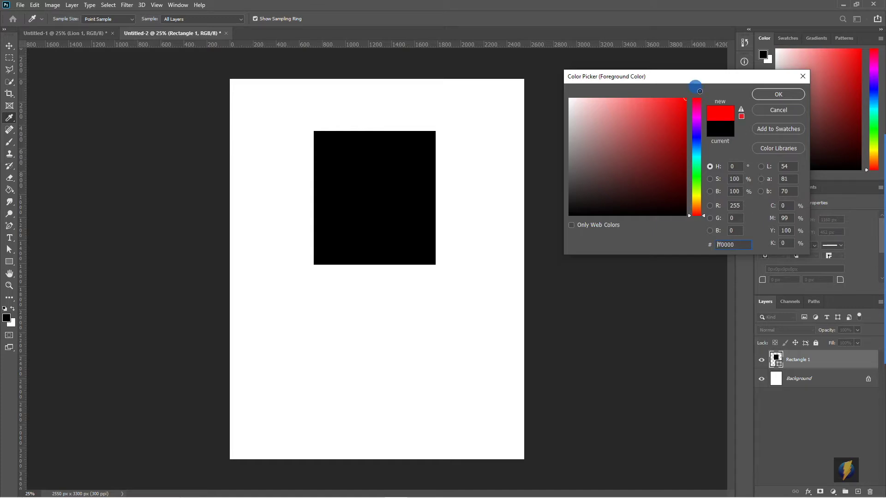
{"action": "left_click_drag", "start_coordinate": [697, 166], "coordinate": [704, 196]}
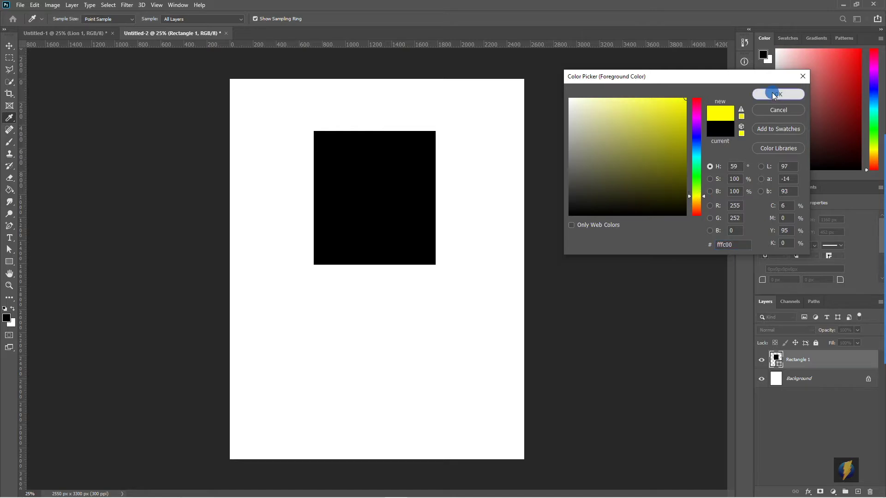
{"action": "left_click", "coordinate": [776, 94]}
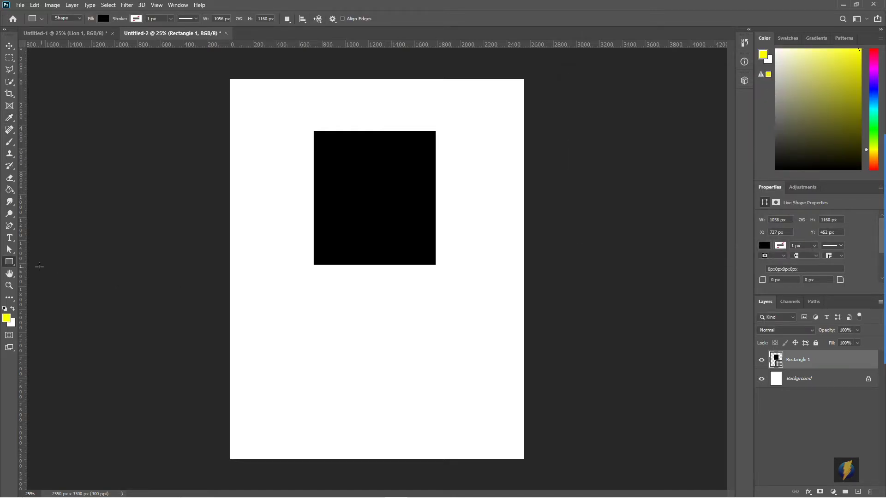
{"action": "left_click_drag", "start_coordinate": [265, 235], "coordinate": [345, 326]}
{"action": "key", "text": "Return"}
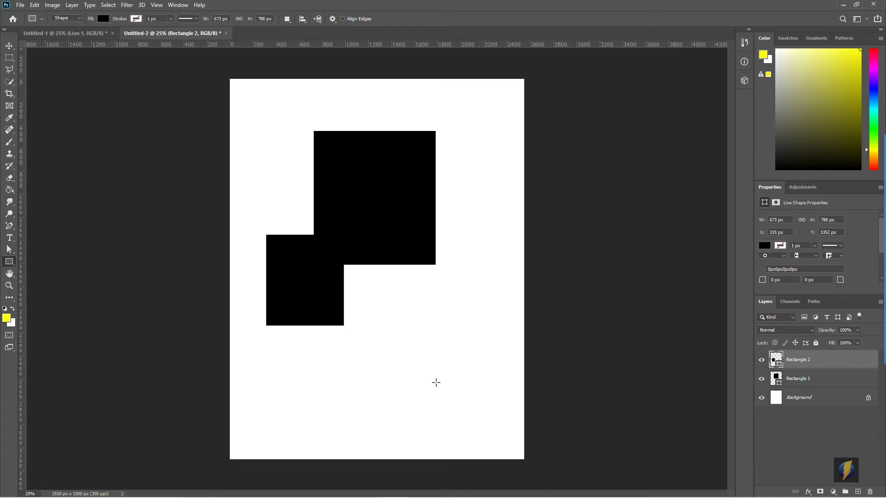
- Set the fill color of the smaller overlapping rectangle to red #ff0000
{"action": "mouse_move", "coordinate": [878, 328]}
{"action": "left_click", "coordinate": [866, 277]}
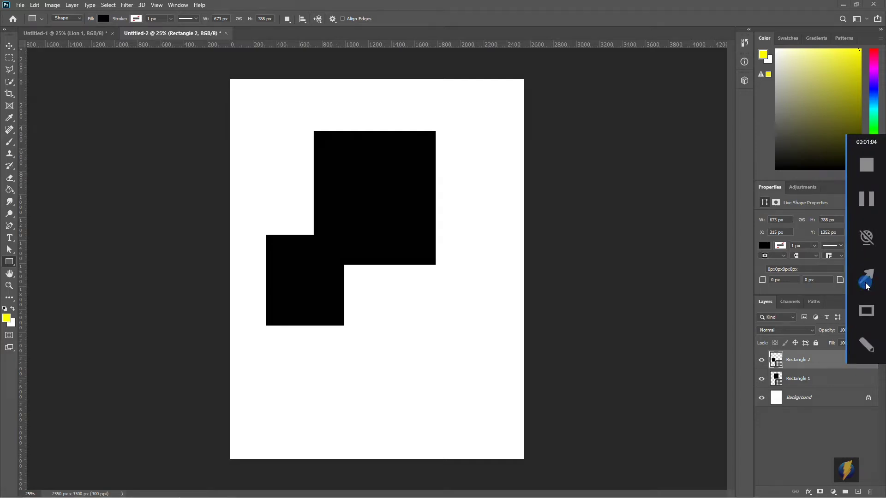
{"action": "mouse_move", "coordinate": [108, 267]}
{"action": "left_mouse_down"}
{"action": "mouse_move", "coordinate": [115, 72]}
{"action": "mouse_move", "coordinate": [103, 30]}
{"action": "left_mouse_up"}
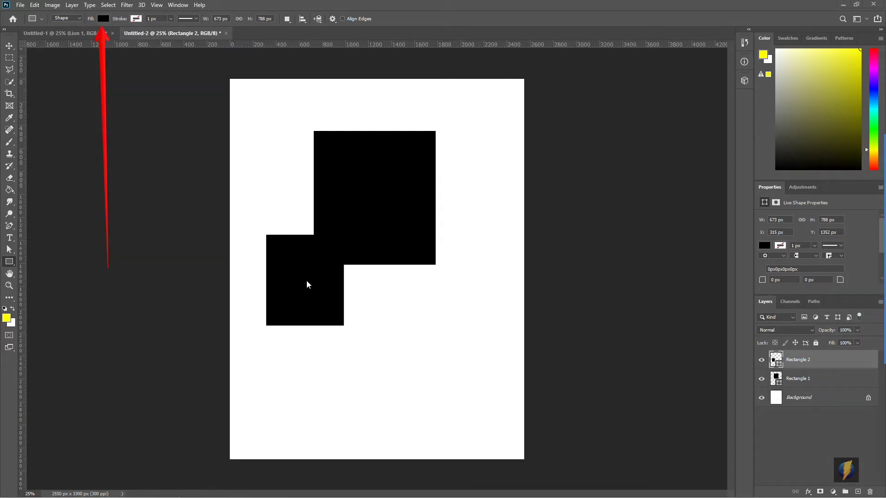
{"action": "left_click", "coordinate": [104, 18]}
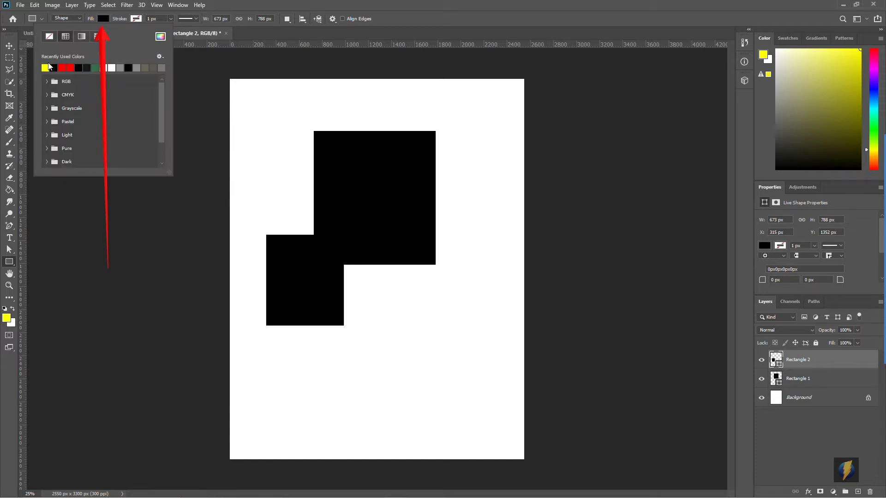
{"action": "left_click", "coordinate": [161, 36]}
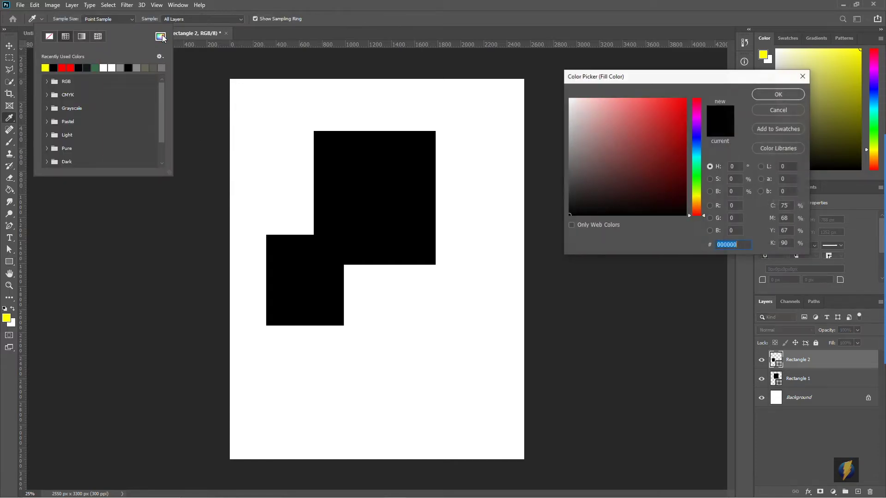
{"action": "left_click", "coordinate": [649, 133]}
{"action": "left_click_drag", "start_coordinate": [648, 133], "coordinate": [686, 98]}
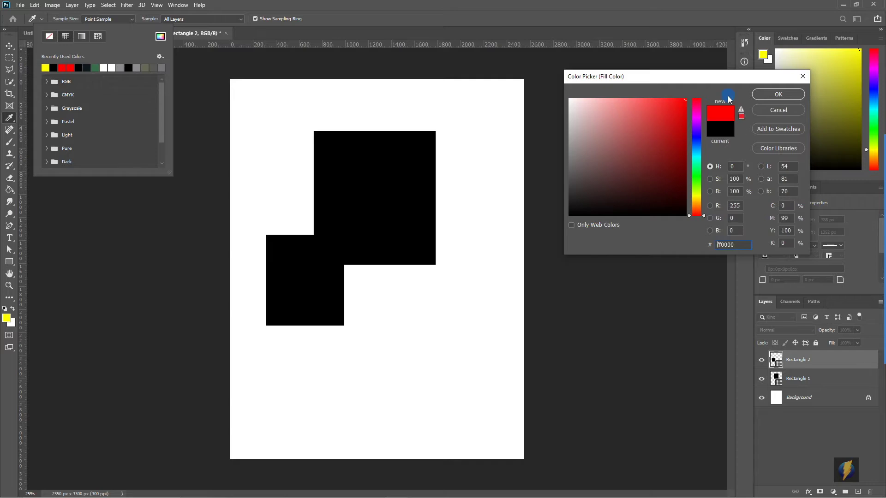
{"action": "left_click", "coordinate": [779, 94]}
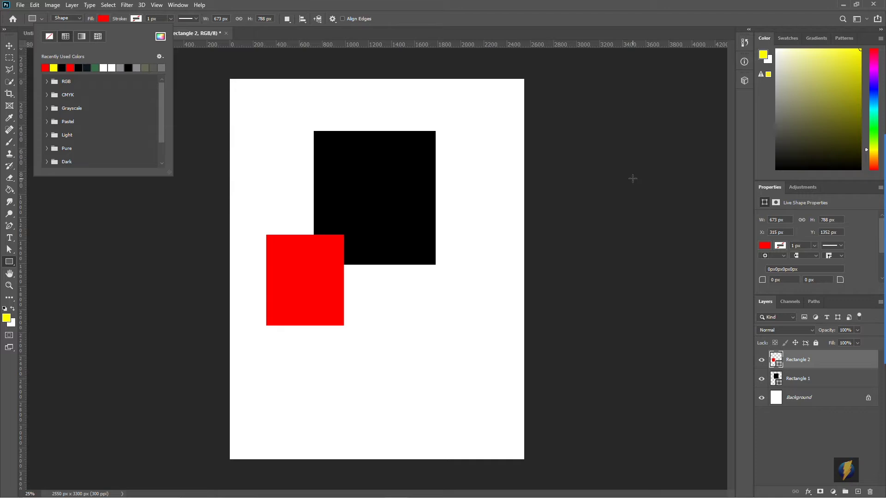
{"action": "left_click", "coordinate": [626, 167]}
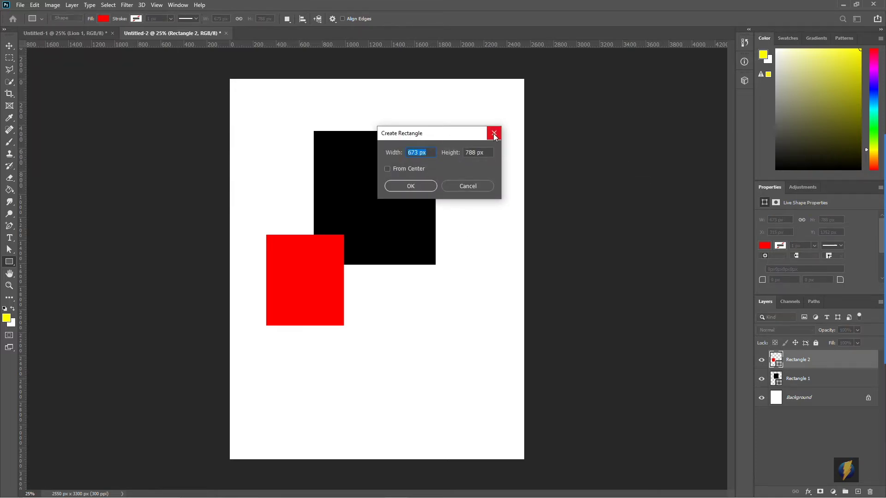
{"action": "left_click", "coordinate": [494, 134]}
- Draw a third rectangle about 361 × 420 px below the black one and give it a black stroke about 21 px wide
{"action": "left_click_drag", "start_coordinate": [402, 307], "coordinate": [445, 356]}
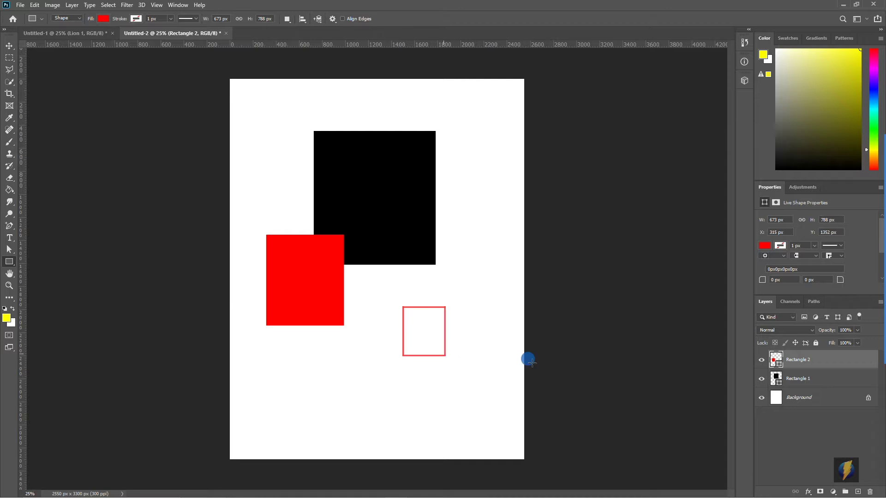
{"action": "left_click", "coordinate": [562, 369]}
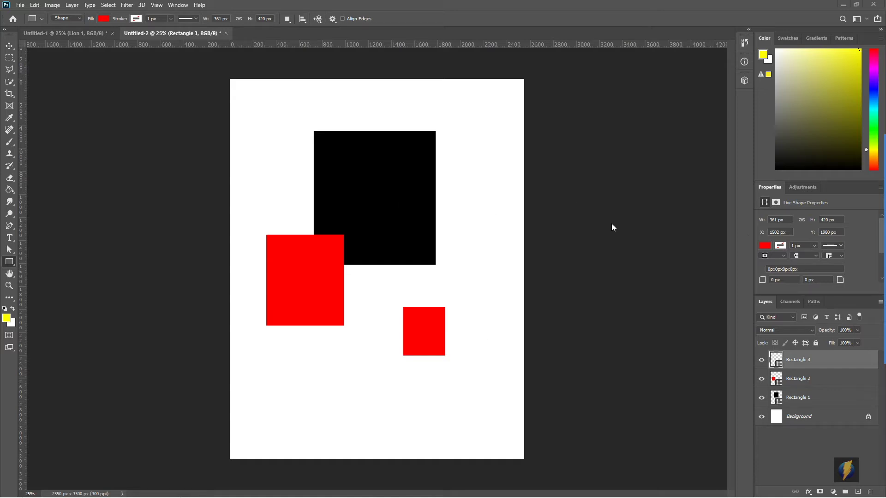
{"action": "mouse_move", "coordinate": [884, 253]}
{"action": "left_click", "coordinate": [868, 271]}
{"action": "left_click_drag", "start_coordinate": [163, 231], "coordinate": [141, 41]}
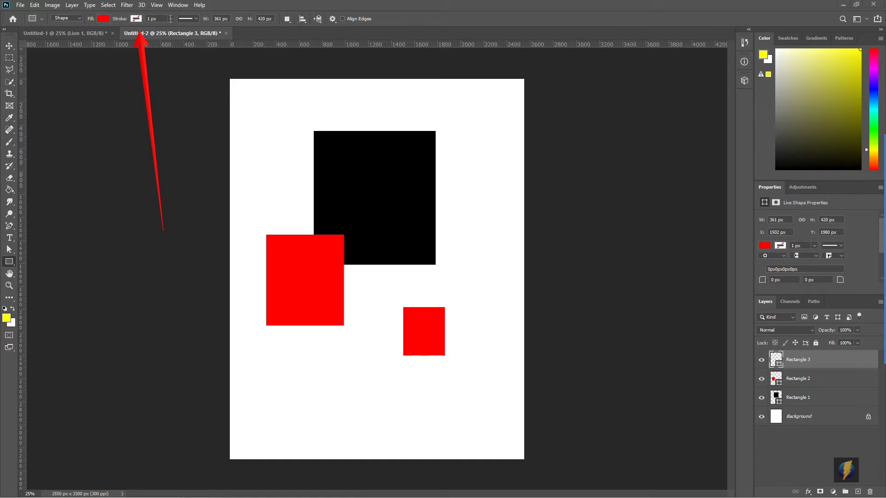
{"action": "left_click", "coordinate": [172, 18]}
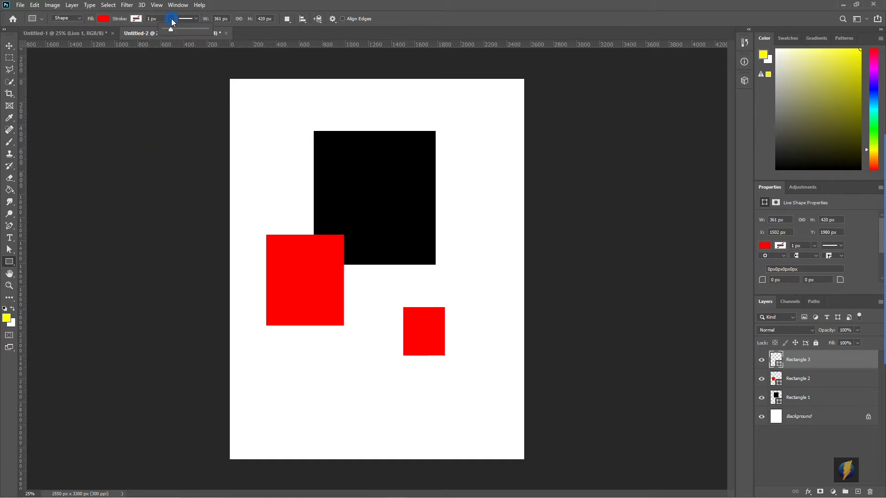
{"action": "left_click_drag", "start_coordinate": [172, 28], "coordinate": [186, 29]}
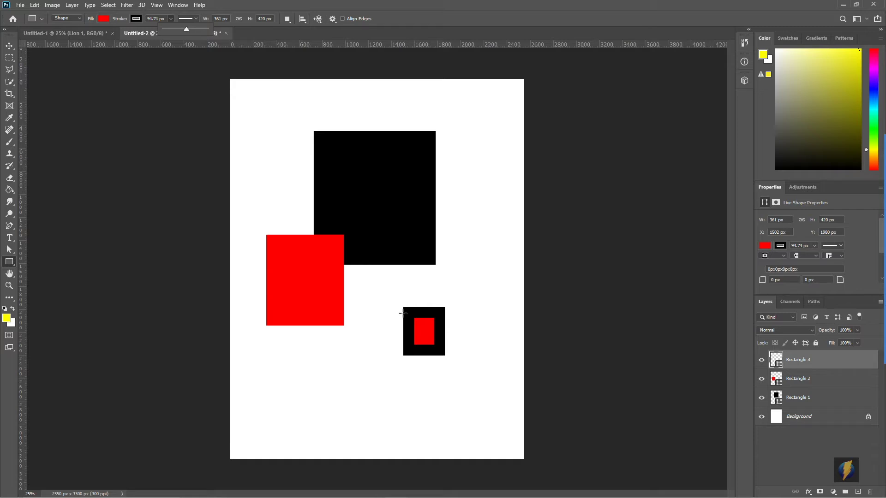
{"action": "left_click_drag", "start_coordinate": [186, 29], "coordinate": [172, 30]}
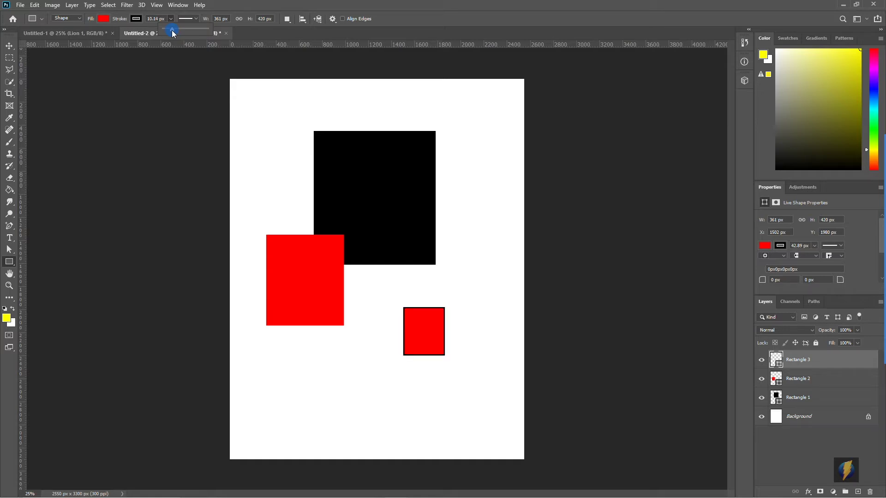
{"action": "left_click_drag", "start_coordinate": [174, 33], "coordinate": [174, 30]}
- Draw a narrow rectangle about 185 × 400 px near the page's upper right and a wide one about 1284 × 636 px near its bottom
{"action": "left_click_drag", "start_coordinate": [457, 142], "coordinate": [479, 189]}
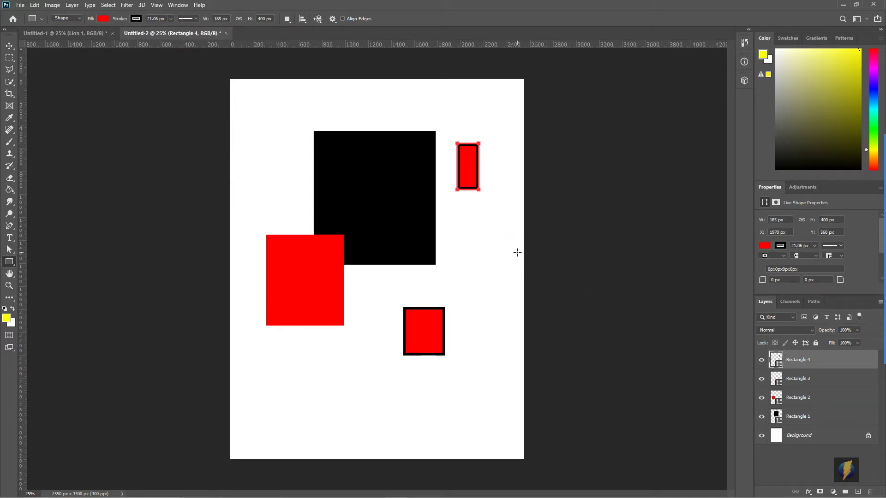
{"action": "key", "text": "Return"}
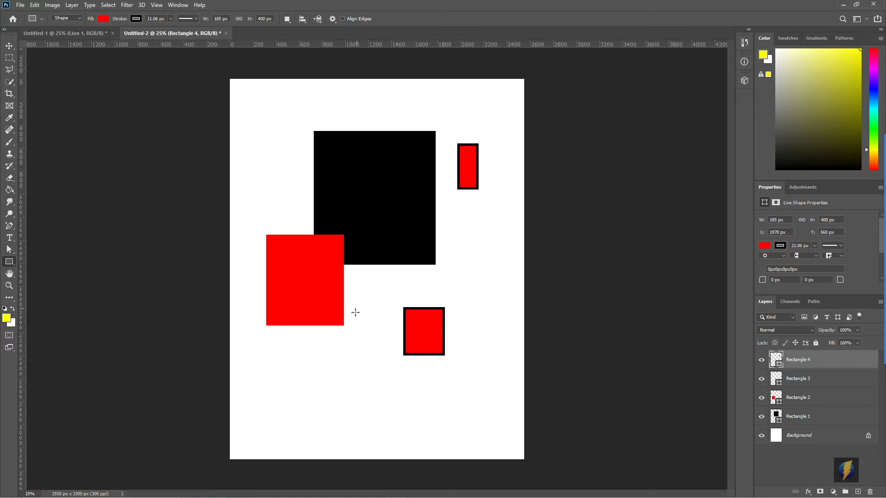
{"action": "left_click_drag", "start_coordinate": [303, 364], "coordinate": [451, 436]}
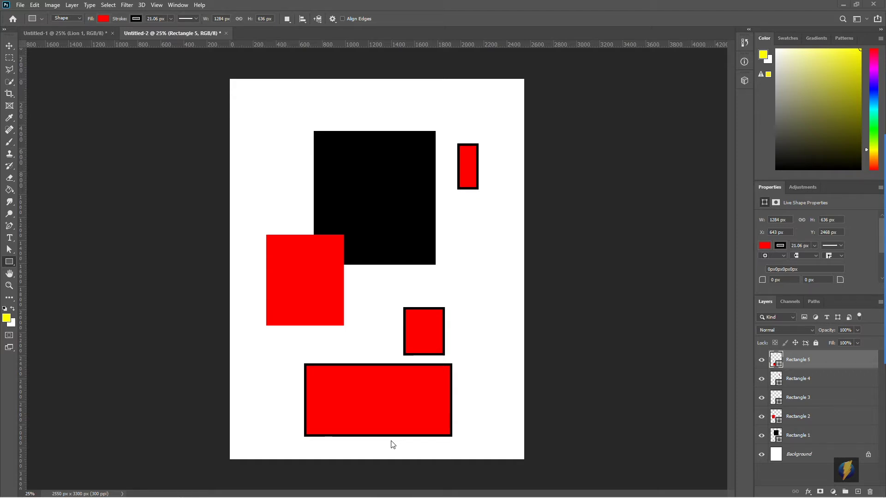
- Set the stroke color of the wide bottom rectangle to blue #0042ff
{"action": "left_click", "coordinate": [136, 19]}
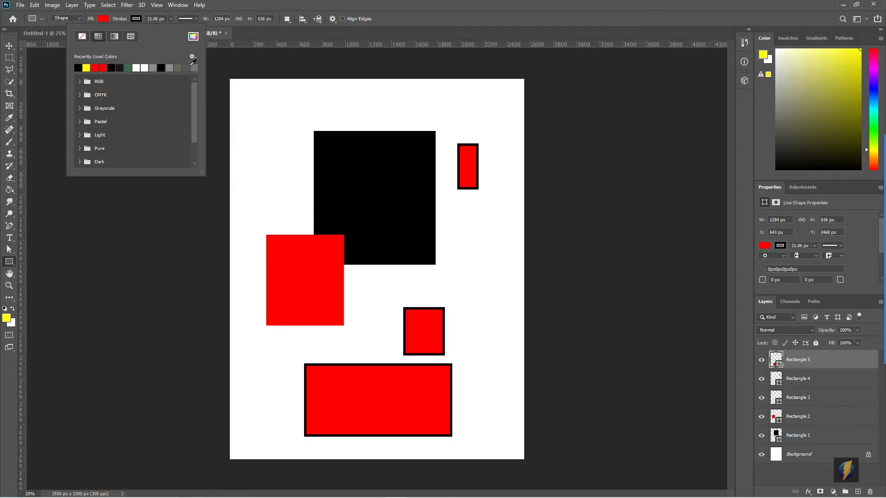
{"action": "left_click", "coordinate": [193, 38]}
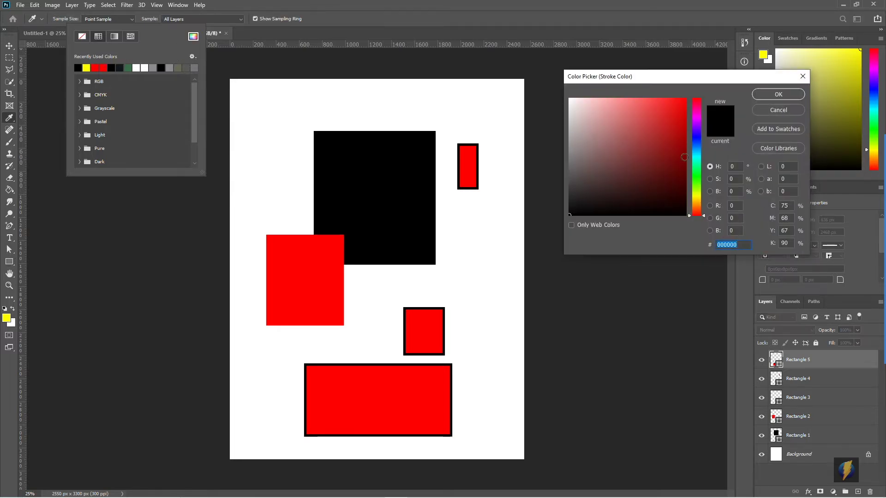
{"action": "left_click_drag", "start_coordinate": [696, 168], "coordinate": [687, 98]}
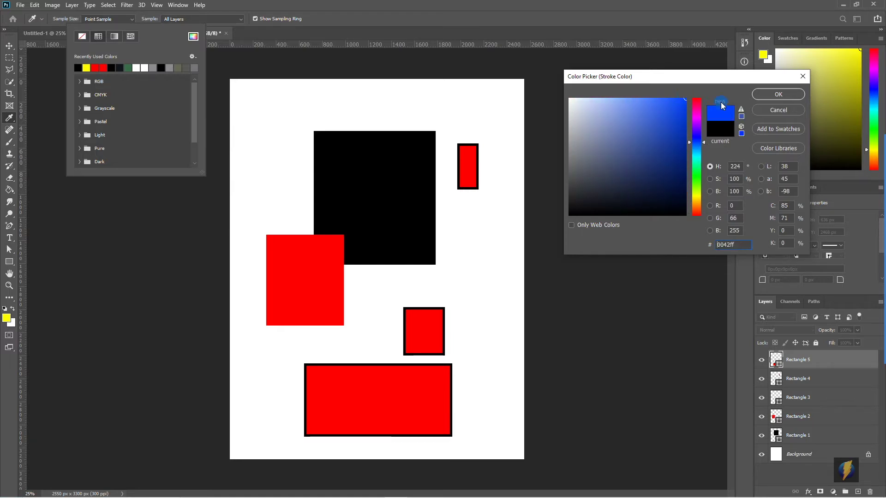
{"action": "left_click", "coordinate": [777, 95]}
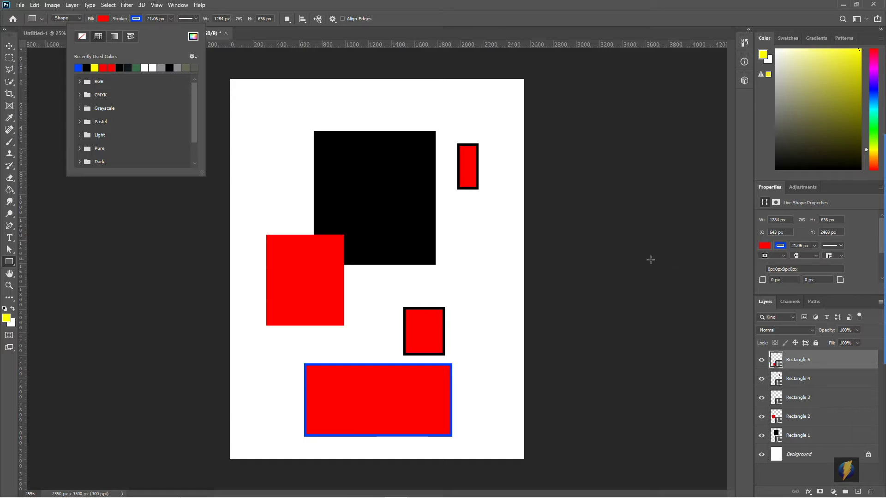
{"action": "left_click", "coordinate": [864, 280]}
{"action": "mouse_move", "coordinate": [591, 225]}
{"action": "left_mouse_down"}
{"action": "mouse_move", "coordinate": [461, 362]}
{"action": "mouse_move", "coordinate": [455, 429]}
{"action": "mouse_move", "coordinate": [305, 358]}
{"action": "mouse_move", "coordinate": [446, 375]}
{"action": "mouse_move", "coordinate": [450, 409]}
{"action": "left_mouse_up"}
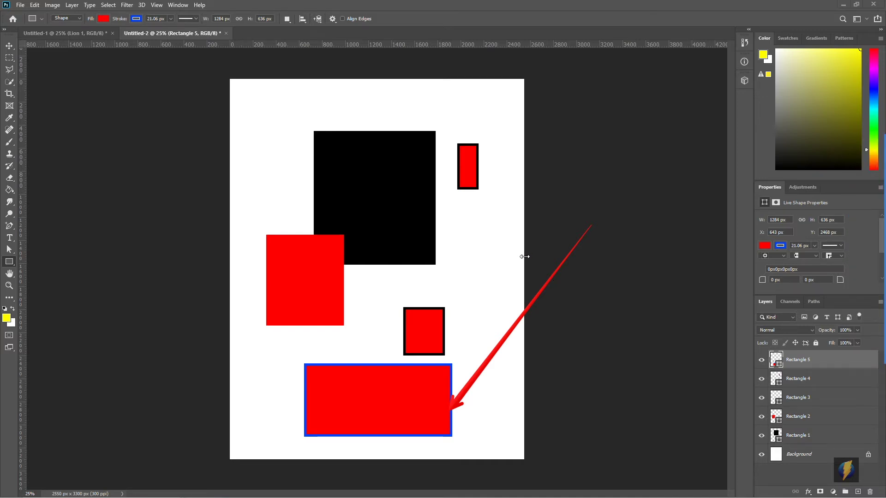
- Set the stroke style of the wide bottom rectangle to the dotted line preset
{"action": "left_click", "coordinate": [870, 280]}
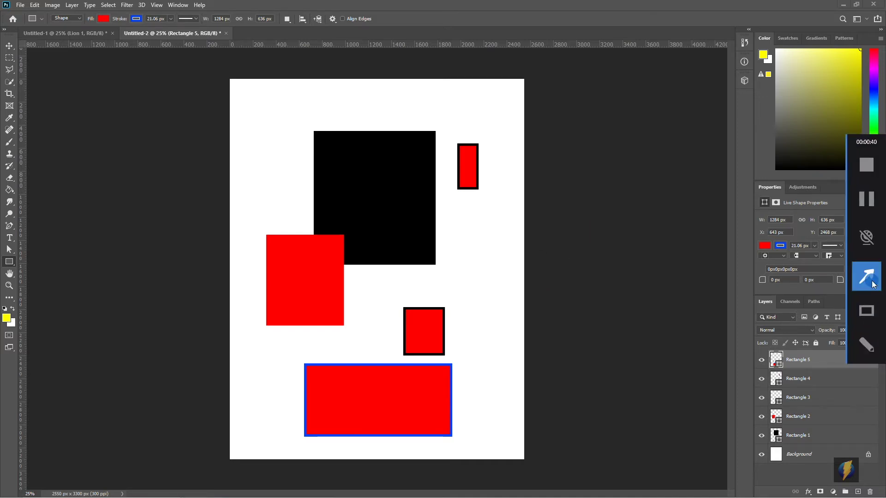
{"action": "mouse_move", "coordinate": [146, 294]}
{"action": "left_mouse_down"}
{"action": "mouse_move", "coordinate": [156, 151]}
{"action": "mouse_move", "coordinate": [187, 30]}
{"action": "left_mouse_up"}
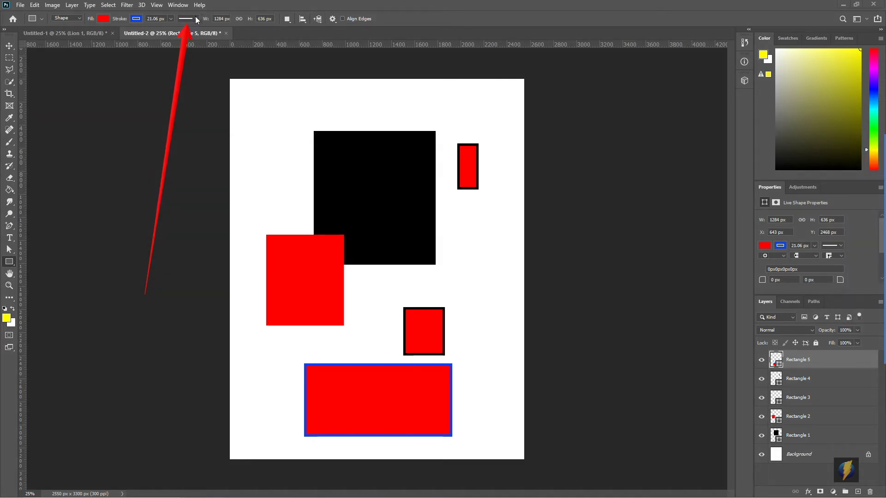
{"action": "left_click", "coordinate": [196, 19]}
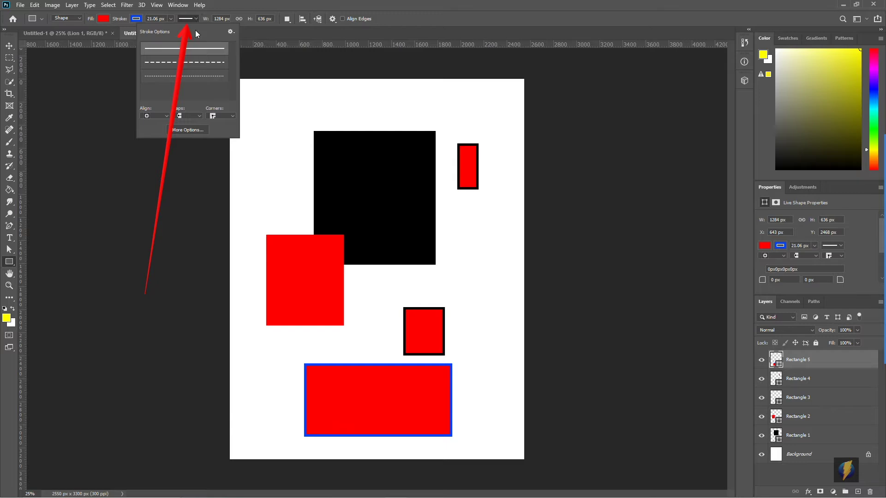
{"action": "left_click", "coordinate": [197, 62]}
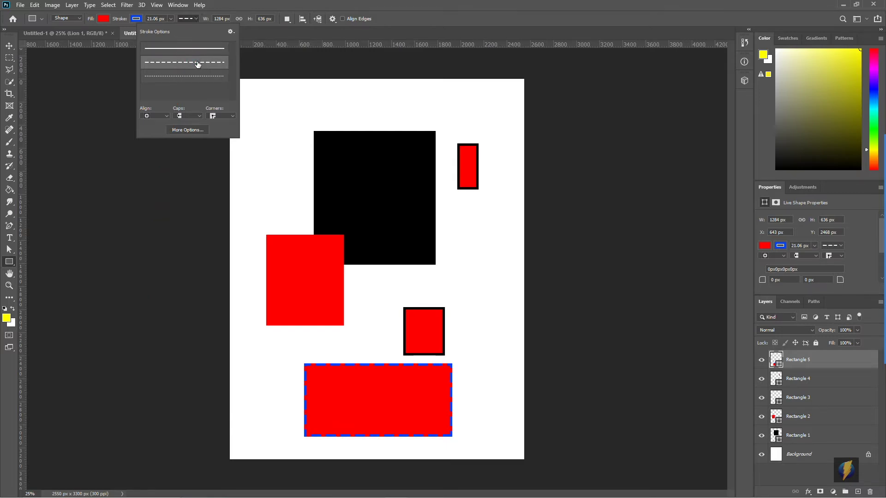
{"action": "left_click", "coordinate": [187, 76]}
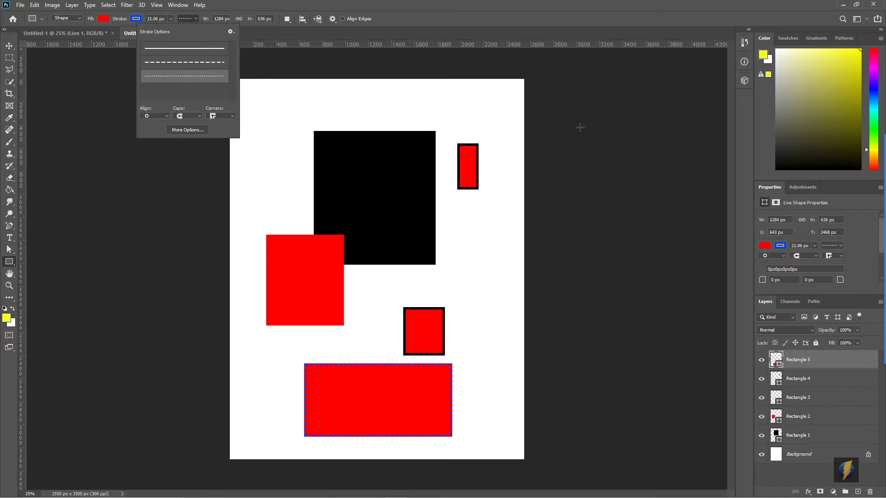
- Set the wide bottom rectangle's stroke color to black and its stroke width to about 45.62 px
{"action": "left_click", "coordinate": [136, 19]}
{"action": "left_click", "coordinate": [86, 67]}
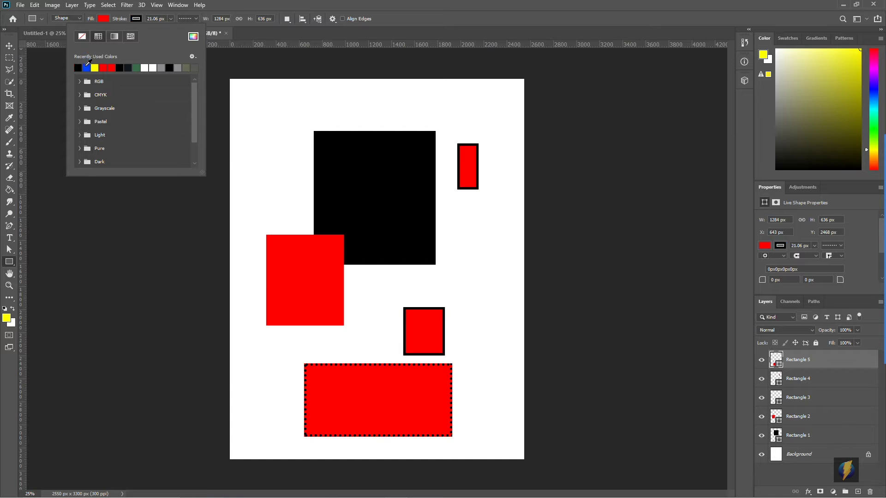
{"action": "left_click", "coordinate": [287, 20]}
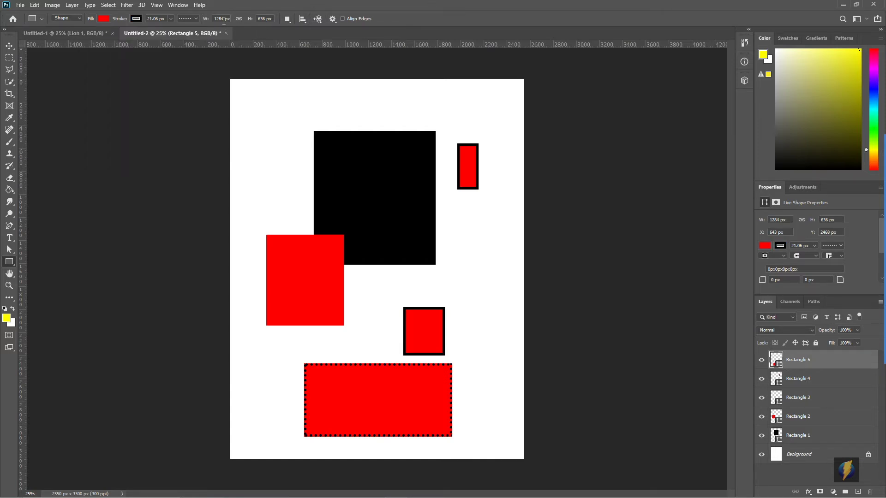
{"action": "left_click", "coordinate": [170, 19]}
{"action": "left_click_drag", "start_coordinate": [173, 26], "coordinate": [176, 28]}
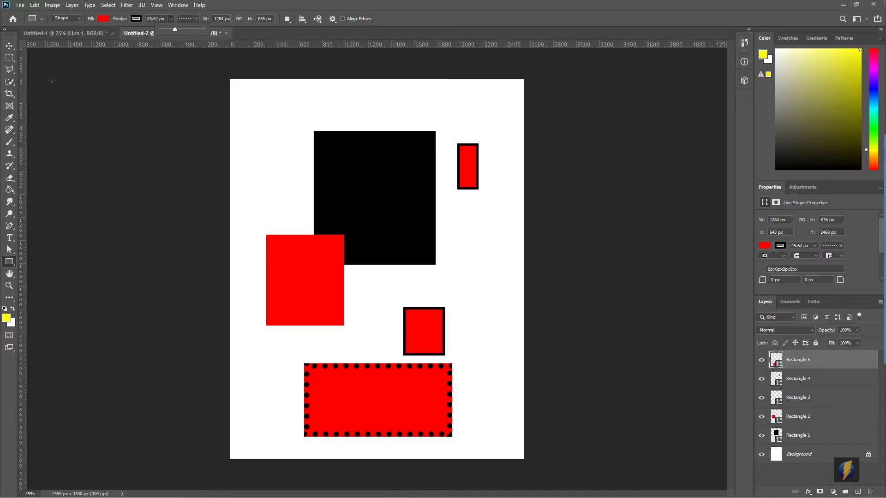
{"action": "left_click", "coordinate": [684, 331]}
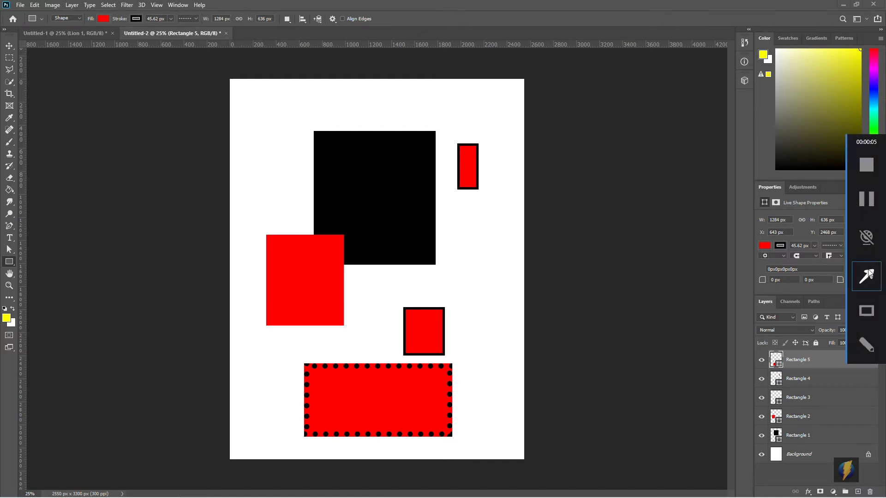
{"action": "mouse_move", "coordinate": [174, 185]}
{"action": "left_mouse_down"}
{"action": "mouse_move", "coordinate": [49, 95]}
{"action": "mouse_move", "coordinate": [39, 21]}
{"action": "mouse_move", "coordinate": [230, 14]}
{"action": "mouse_move", "coordinate": [283, 22]}
{"action": "mouse_move", "coordinate": [577, 324]}
{"action": "mouse_move", "coordinate": [708, 153]}
{"action": "mouse_move", "coordinate": [757, 166]}
{"action": "mouse_move", "coordinate": [761, 188]}
{"action": "mouse_move", "coordinate": [736, 196]}
{"action": "mouse_move", "coordinate": [707, 243]}
{"action": "mouse_move", "coordinate": [714, 229]}
{"action": "mouse_move", "coordinate": [750, 249]}
{"action": "mouse_move", "coordinate": [766, 222]}
{"action": "mouse_move", "coordinate": [778, 243]}
{"action": "mouse_move", "coordinate": [788, 222]}
{"action": "mouse_move", "coordinate": [840, 244]}
{"action": "left_mouse_up"}
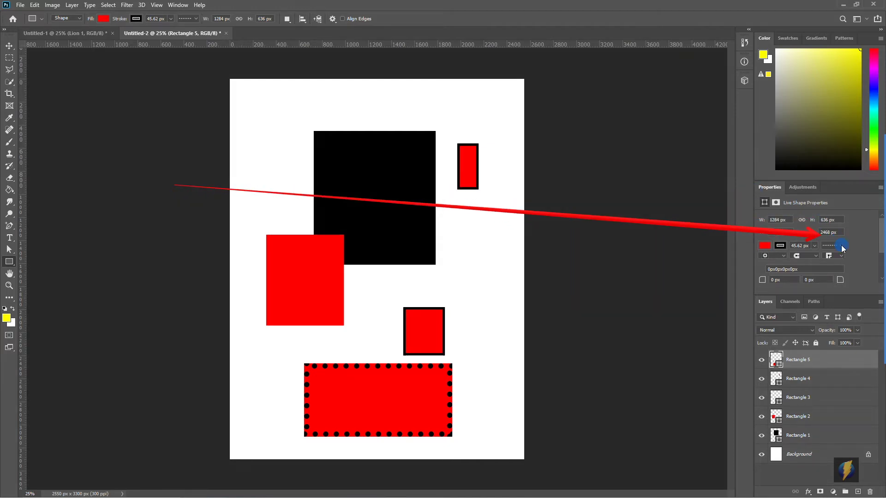
{"action": "left_click", "coordinate": [841, 245]}
{"action": "left_click", "coordinate": [841, 246]}
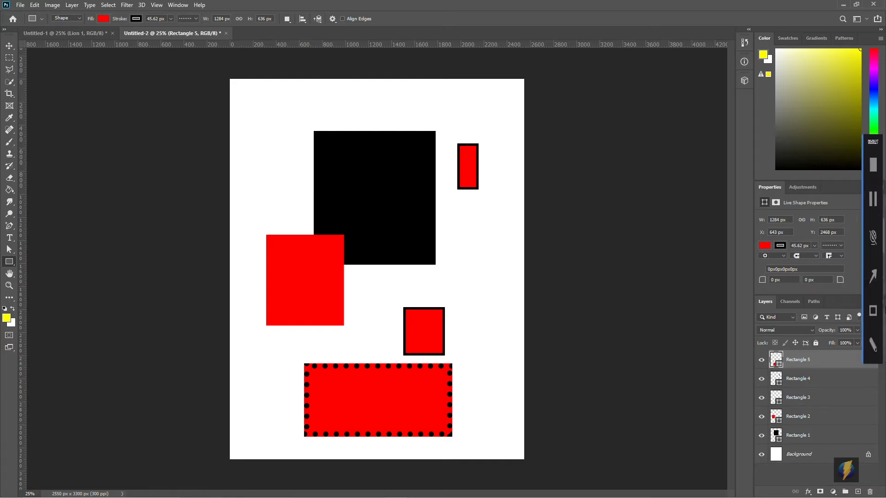
{"action": "mouse_move", "coordinate": [565, 217]}
{"action": "left_mouse_down"}
{"action": "mouse_move", "coordinate": [665, 210]}
{"action": "mouse_move", "coordinate": [755, 183]}
{"action": "mouse_move", "coordinate": [747, 196]}
{"action": "mouse_move", "coordinate": [758, 191]}
{"action": "left_mouse_up"}
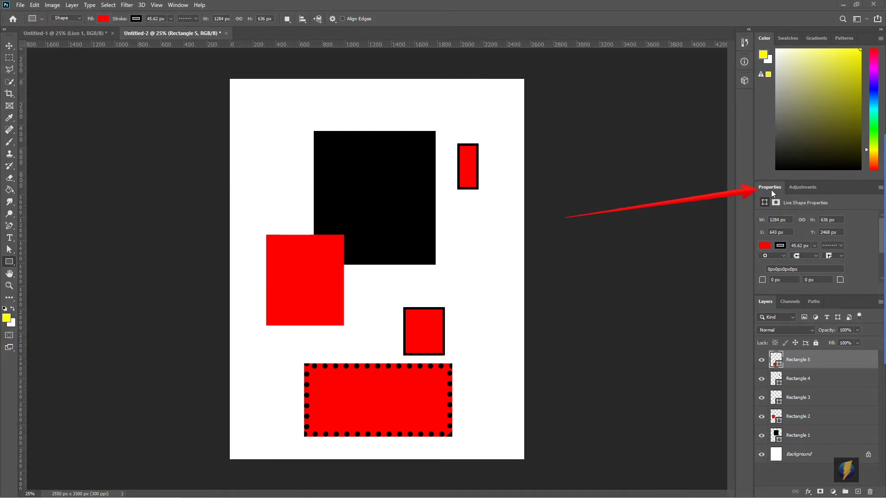
{"action": "key", "text": "v"}
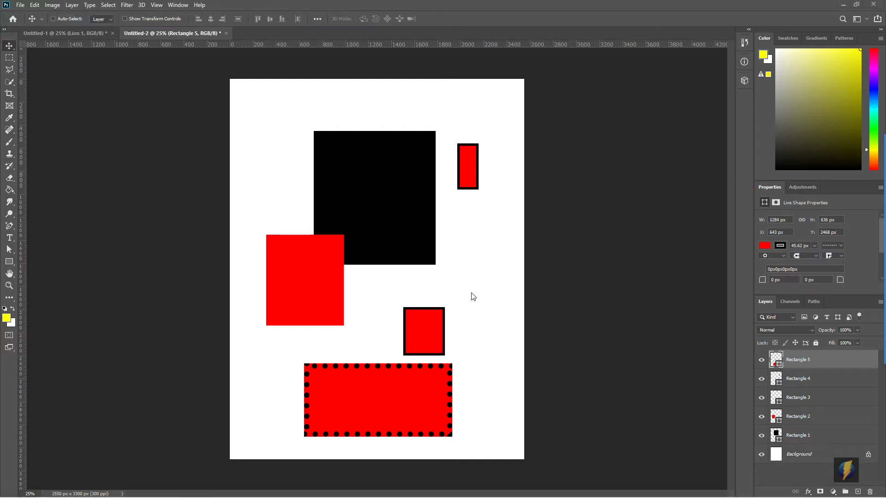
{"action": "left_click", "coordinate": [870, 283]}
{"action": "mouse_move", "coordinate": [661, 243]}
{"action": "left_mouse_down"}
{"action": "mouse_move", "coordinate": [61, 249]}
{"action": "mouse_move", "coordinate": [18, 253]}
{"action": "mouse_move", "coordinate": [20, 262]}
{"action": "left_mouse_up"}
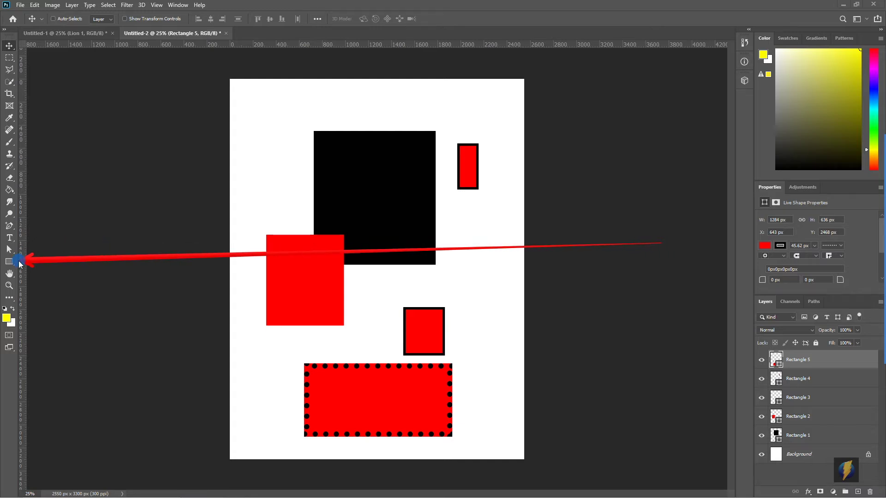
{"action": "mouse_move", "coordinate": [19, 262]}
{"action": "left_mouse_down"}
{"action": "mouse_move", "coordinate": [42, 248]}
{"action": "mouse_move", "coordinate": [17, 247]}
{"action": "left_mouse_up"}
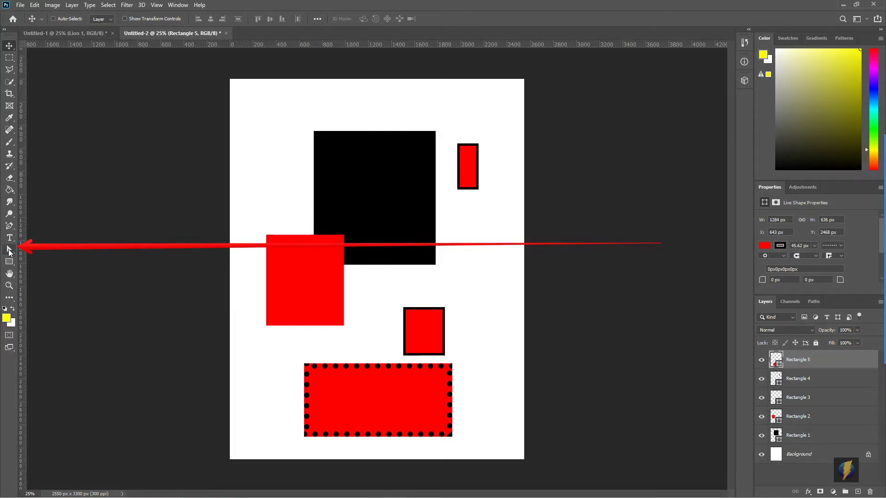
- Use the Path Selection Tool to move the dotted-stroke rectangle to about X 218 px, Y 2400 px
{"action": "left_click", "coordinate": [10, 251]}
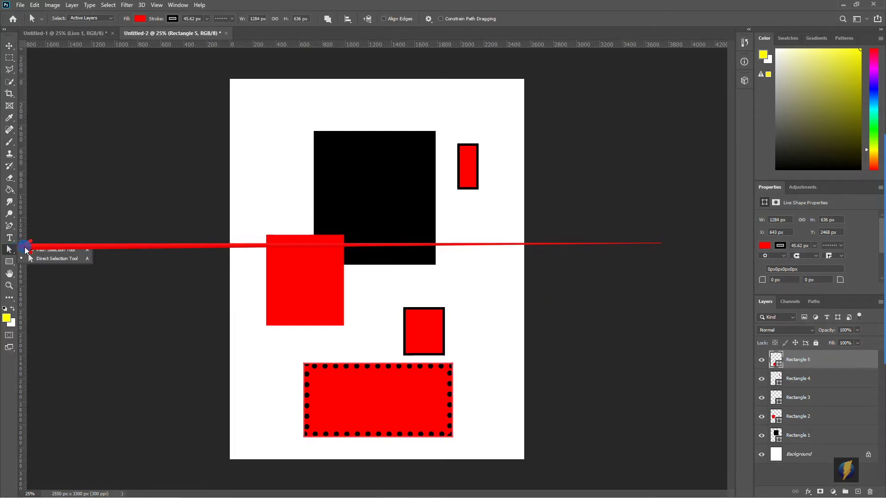
{"action": "left_click", "coordinate": [45, 250]}
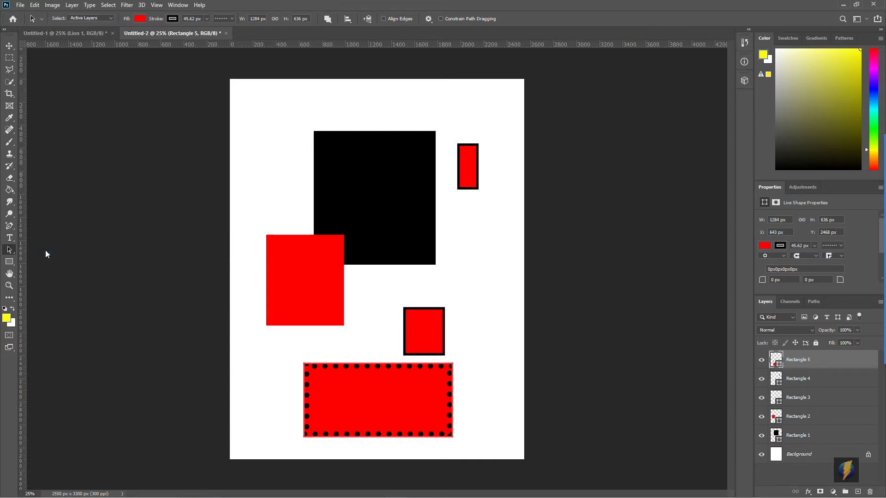
{"action": "left_click", "coordinate": [16, 255]}
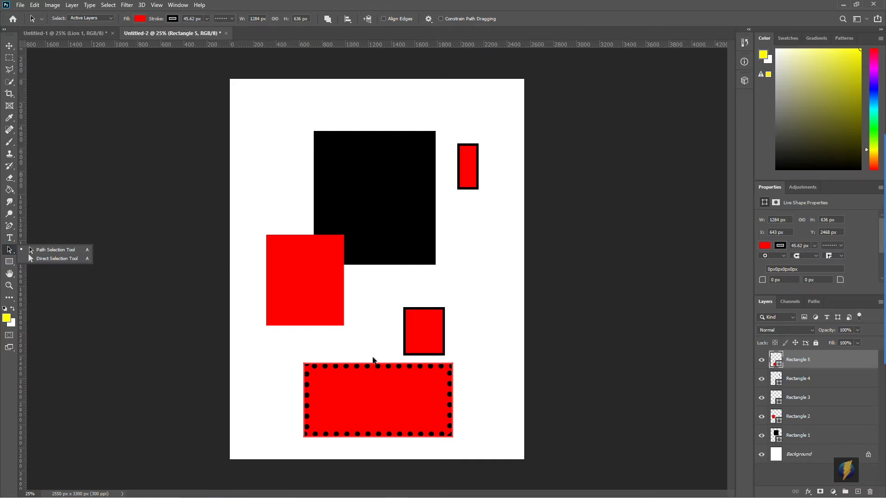
{"action": "left_click", "coordinate": [389, 388]}
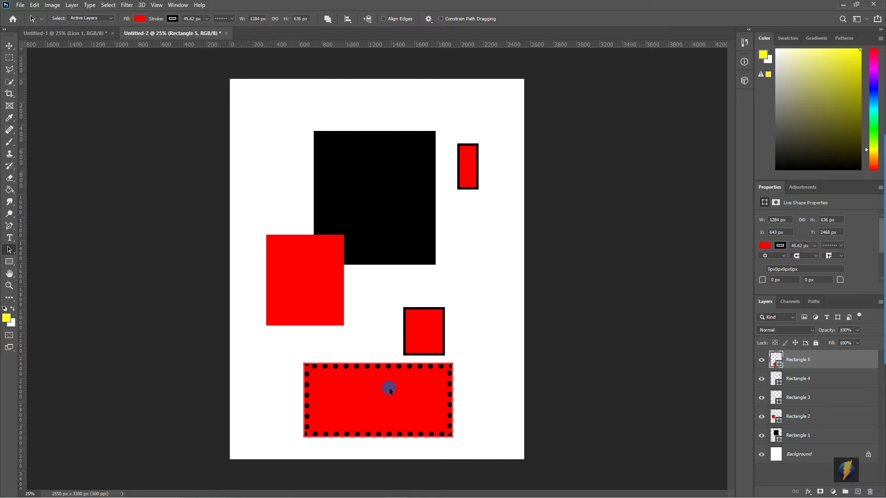
{"action": "left_click_drag", "start_coordinate": [410, 387], "coordinate": [329, 397]}
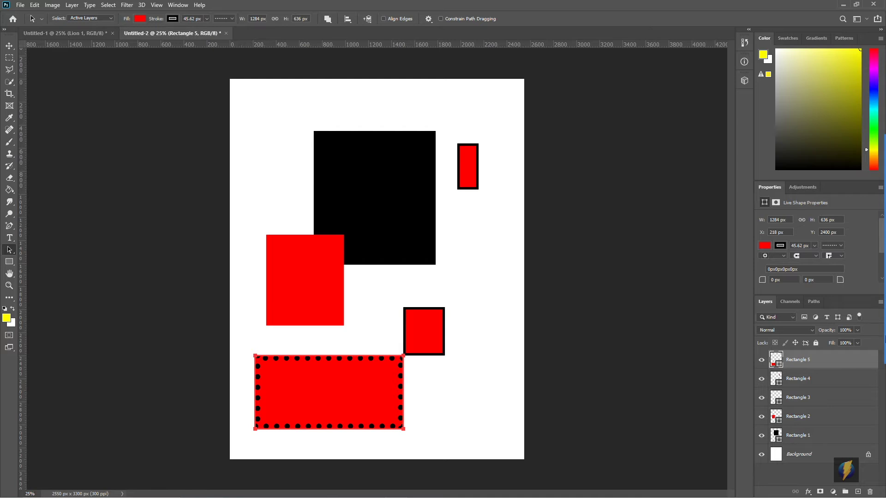
- Reposition the dotted-stroke rectangle near the page's bottom, at about X 399 px, Y 2502 px
{"action": "mouse_move", "coordinate": [89, 190]}
{"action": "left_mouse_down"}
{"action": "mouse_move", "coordinate": [13, 59]}
{"action": "mouse_move", "coordinate": [124, 157]}
{"action": "mouse_move", "coordinate": [68, 82]}
{"action": "mouse_move", "coordinate": [142, 221]}
{"action": "mouse_move", "coordinate": [259, 369]}
{"action": "mouse_move", "coordinate": [245, 367]}
{"action": "left_mouse_up"}
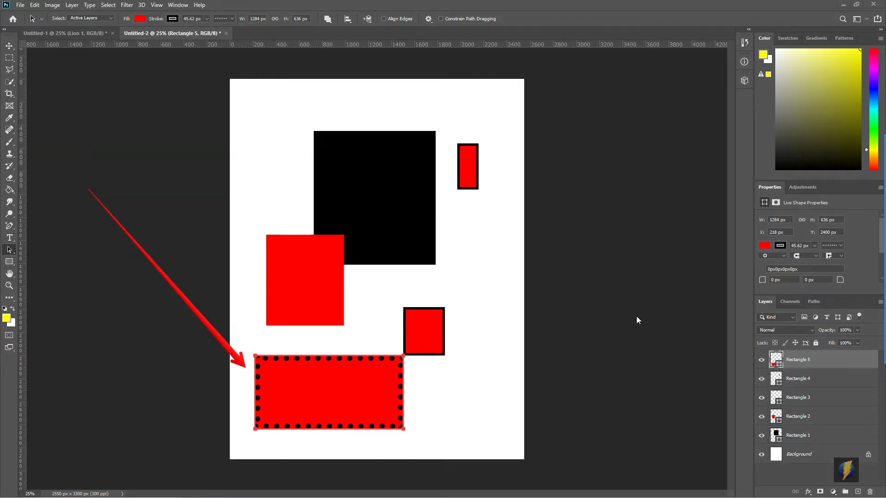
{"action": "left_click", "coordinate": [331, 392]}
{"action": "left_click", "coordinate": [13, 251]}
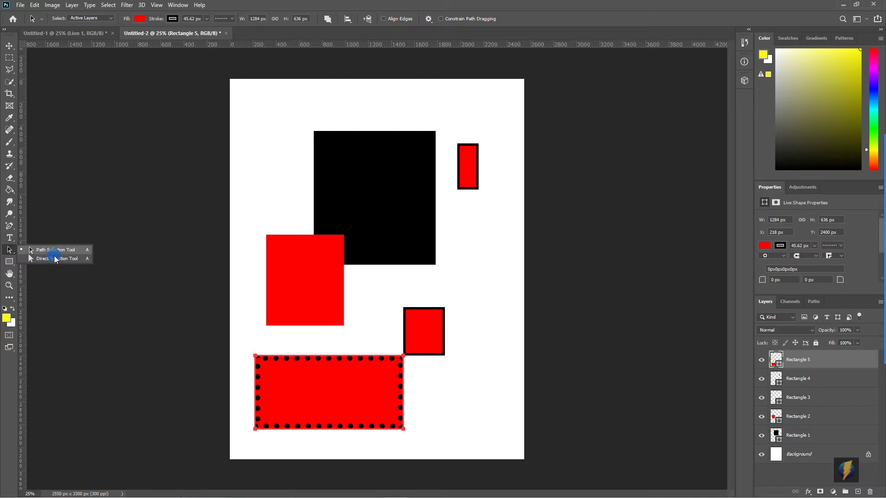
{"action": "left_click", "coordinate": [325, 387]}
{"action": "mouse_move", "coordinate": [376, 389]}
{"action": "left_mouse_down"}
{"action": "mouse_move", "coordinate": [417, 300]}
{"action": "mouse_move", "coordinate": [458, 322]}
{"action": "mouse_move", "coordinate": [365, 401]}
{"action": "left_mouse_up"}
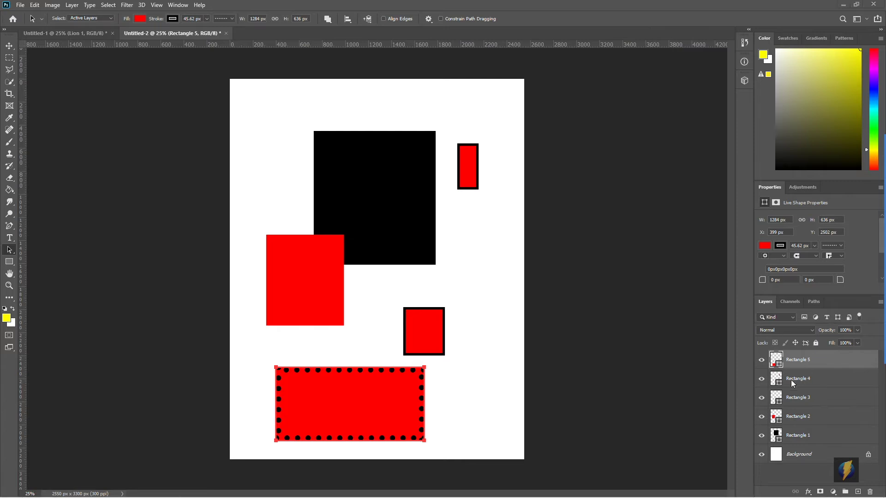
- Hide the layers Rectangle 1 through Rectangle 4 and move the Rectangle 5 shape toward the page's middle, at about X 695 px, Y 1226 px
{"action": "left_click", "coordinate": [761, 379]}
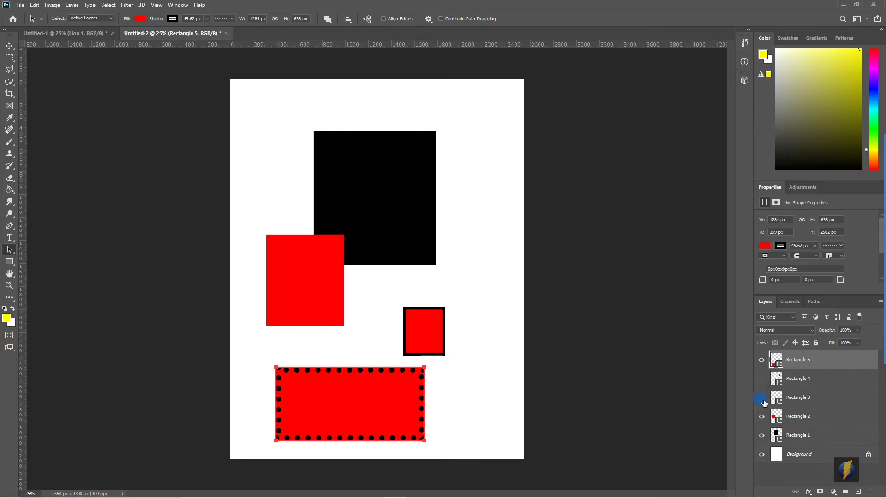
{"action": "left_click", "coordinate": [761, 398]}
{"action": "left_click", "coordinate": [761, 417]}
{"action": "left_click", "coordinate": [761, 435]}
{"action": "left_click", "coordinate": [797, 365]}
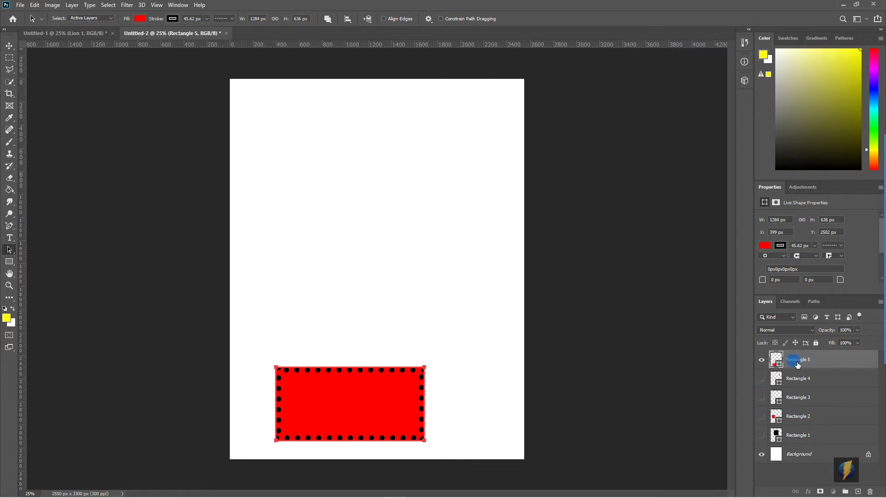
{"action": "left_click_drag", "start_coordinate": [322, 414], "coordinate": [356, 264]}
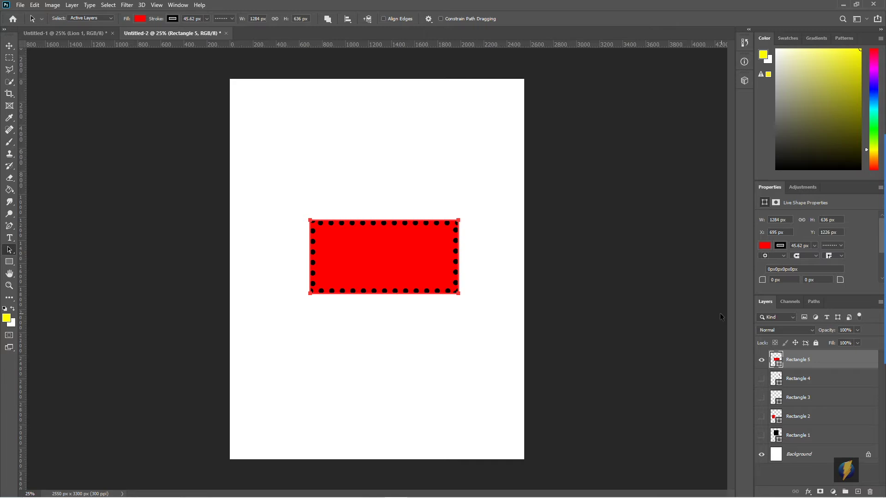
- Move the rectangle's upper-left anchor point up and outward with the Direct Selection Tool, converting the live shape into a regular path about 1456 × 1096 px
{"action": "left_click", "coordinate": [10, 250]}
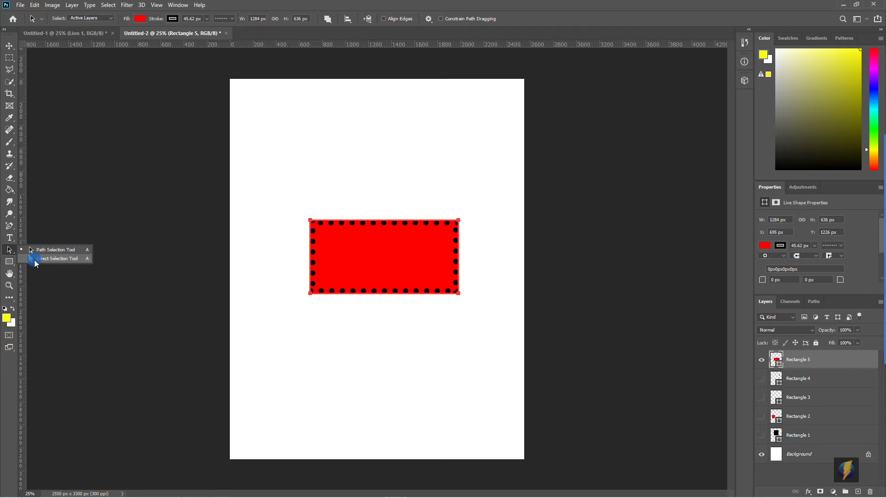
{"action": "left_click", "coordinate": [35, 259]}
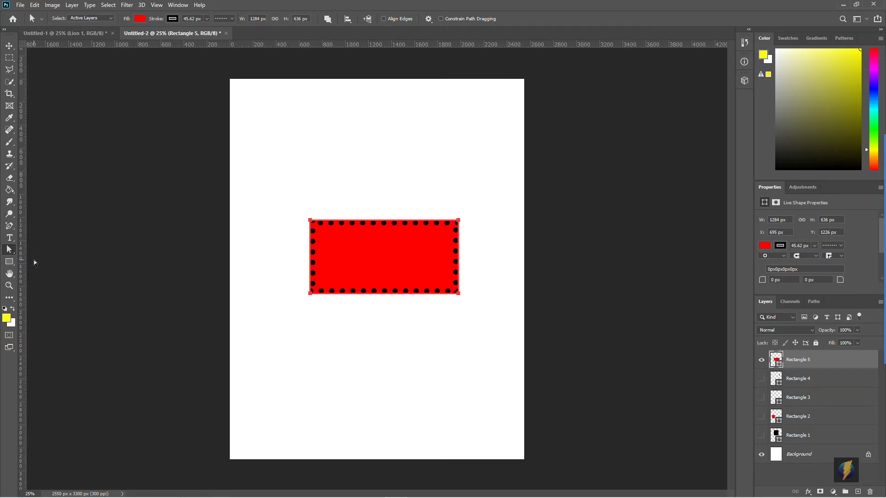
{"action": "left_click_drag", "start_coordinate": [388, 261], "coordinate": [372, 226]}
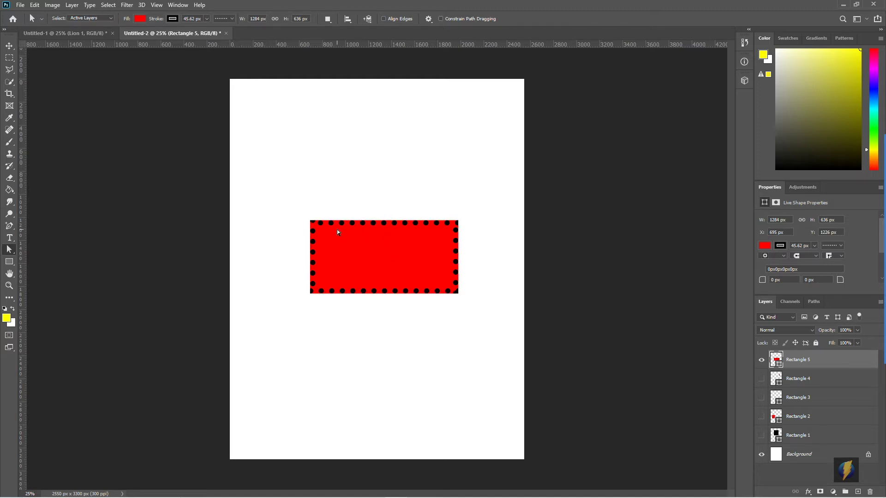
{"action": "left_click", "coordinate": [311, 222]}
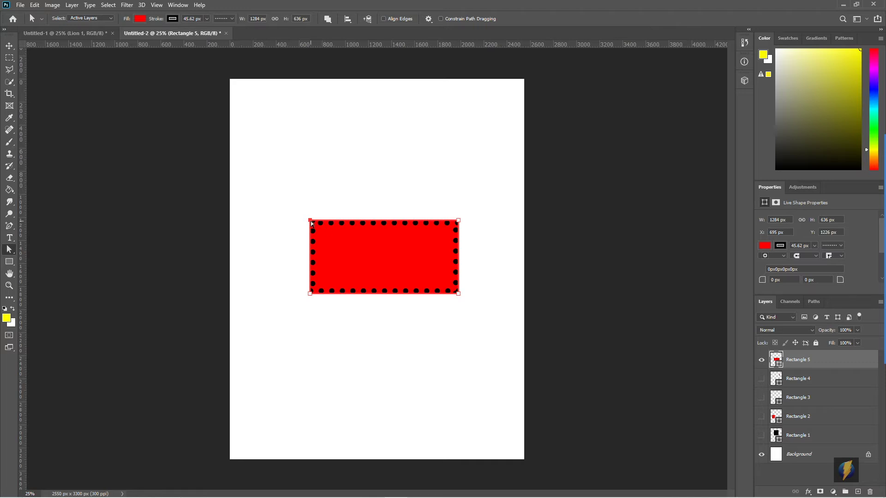
{"action": "left_click_drag", "start_coordinate": [310, 221], "coordinate": [291, 167]}
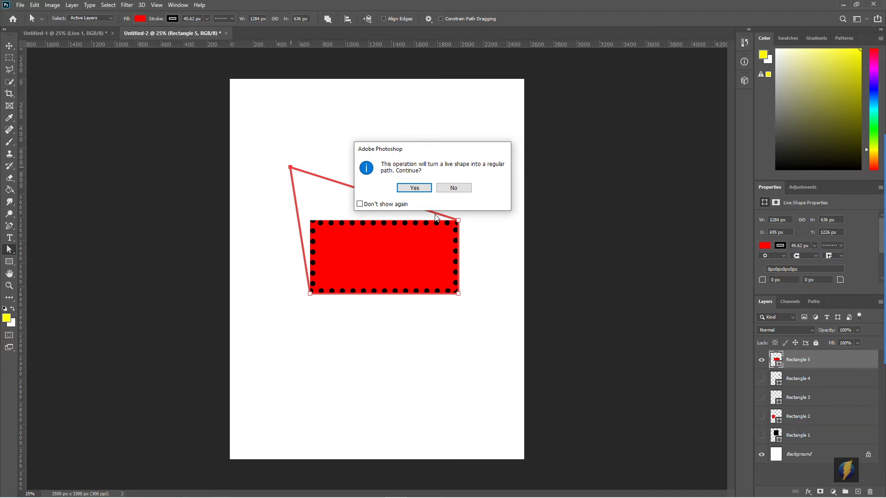
{"action": "left_click", "coordinate": [418, 188]}
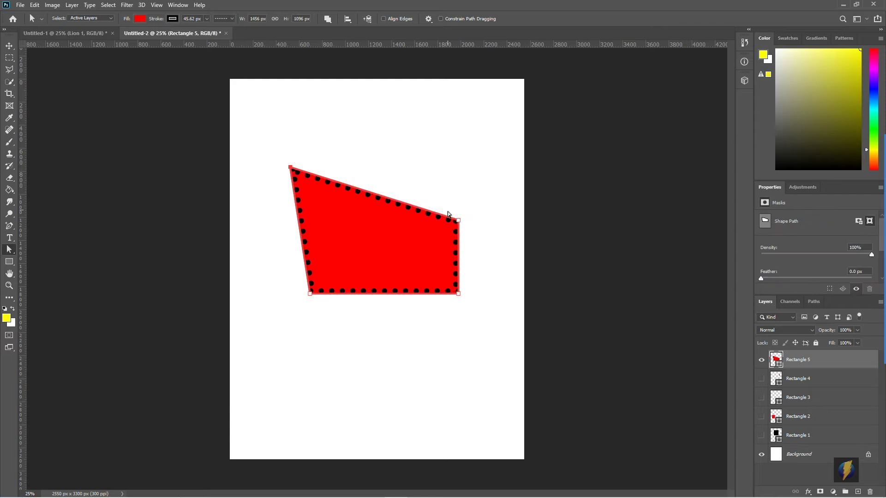
- Move the shape's upper-right anchor point upward and both lower ones outward to form an irregular quadrilateral about 2080 px wide
{"action": "left_click_drag", "start_coordinate": [457, 219], "coordinate": [443, 144]}
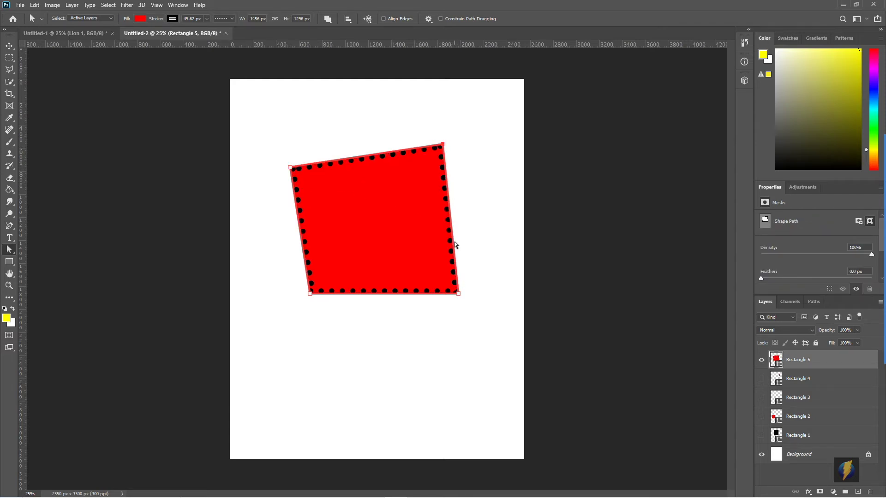
{"action": "left_click_drag", "start_coordinate": [458, 294], "coordinate": [495, 323]}
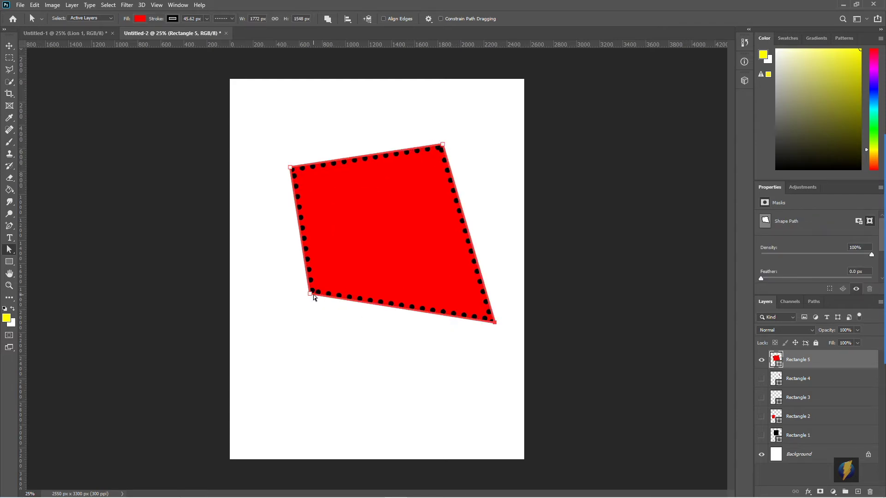
{"action": "left_click_drag", "start_coordinate": [310, 293], "coordinate": [255, 318]}
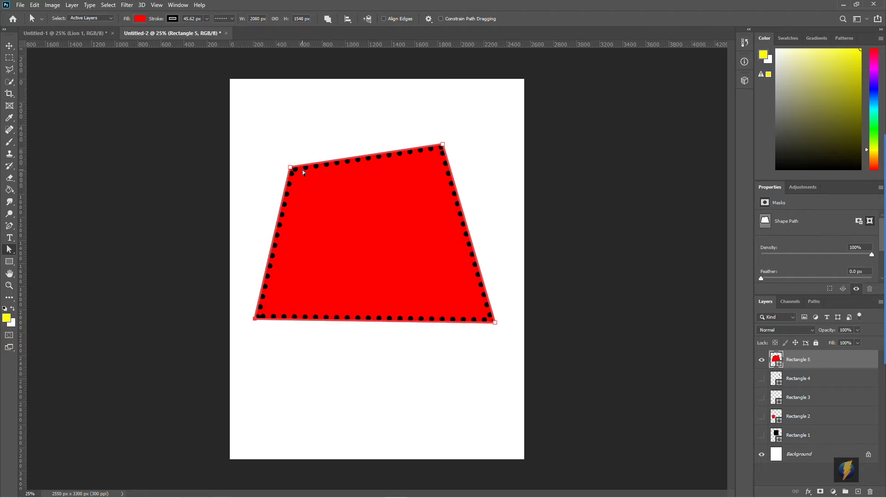
- Move the shape's upper-left anchor inward and the upper-right one down, then shift the top edge up and the bottom edge down, making it about 2060 px high
{"action": "left_click_drag", "start_coordinate": [290, 168], "coordinate": [328, 192]}
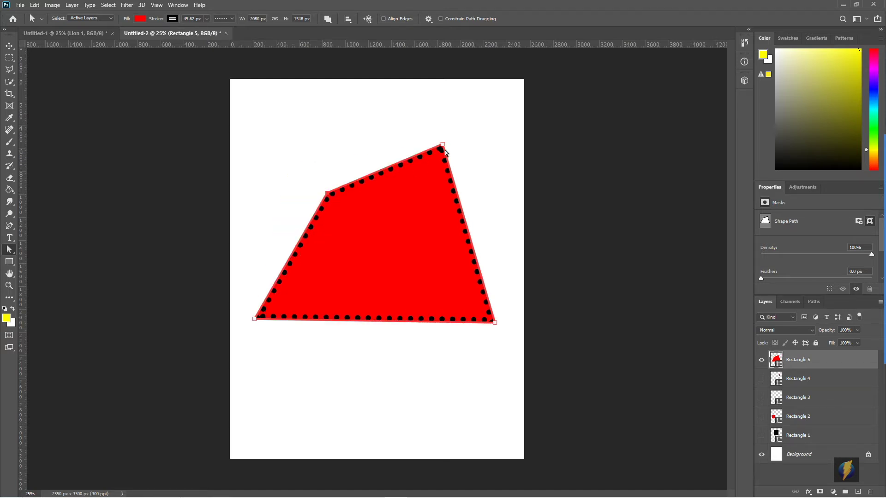
{"action": "left_click_drag", "start_coordinate": [444, 147], "coordinate": [448, 190]}
{"action": "left_click_drag", "start_coordinate": [392, 190], "coordinate": [389, 136]}
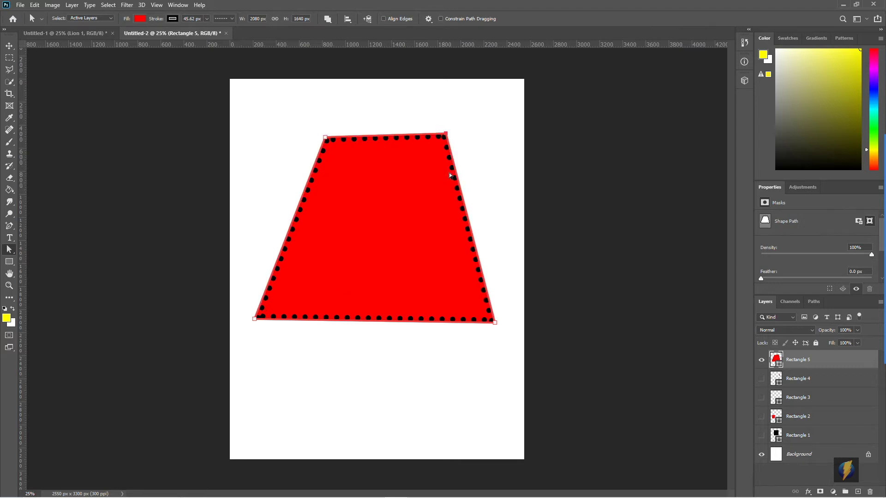
{"action": "left_click_drag", "start_coordinate": [392, 320], "coordinate": [394, 371]}
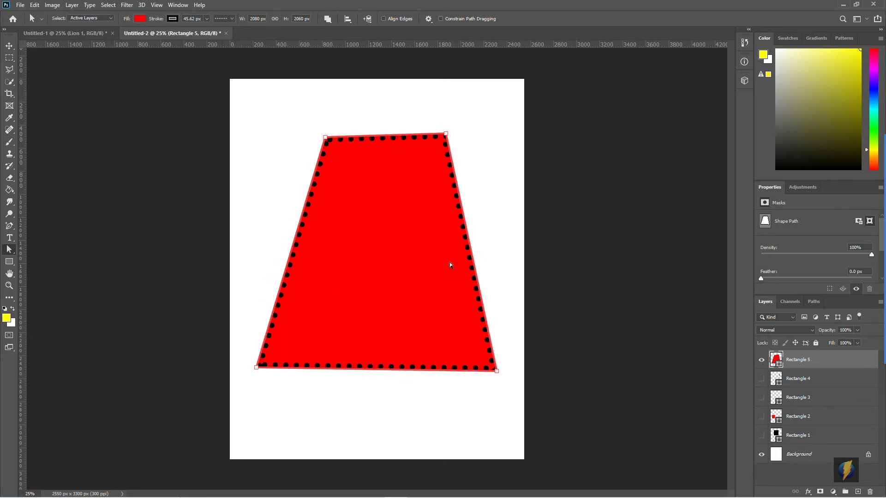
- Move the shape's right edge inward and adjust its upper corner anchors to form an irregular quadrilateral about 1672 × 2092 px
{"action": "left_click_drag", "start_coordinate": [471, 249], "coordinate": [414, 245]}
{"action": "left_click_drag", "start_coordinate": [390, 134], "coordinate": [400, 107]}
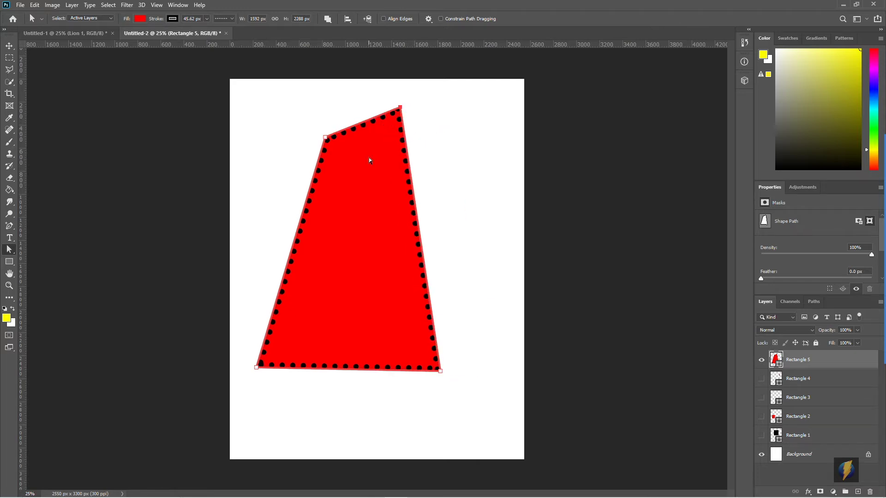
{"action": "left_click_drag", "start_coordinate": [325, 141], "coordinate": [301, 143]}
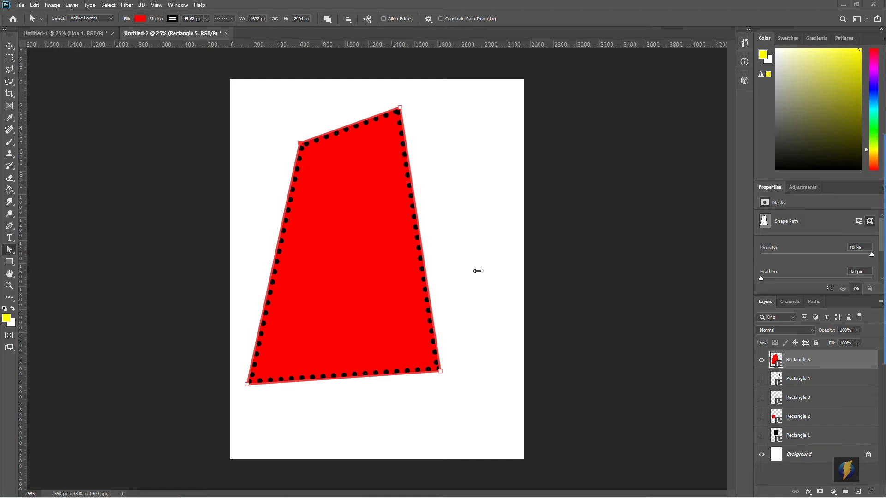
{"action": "left_click", "coordinate": [399, 109]}
{"action": "left_click_drag", "start_coordinate": [399, 109], "coordinate": [416, 210]}
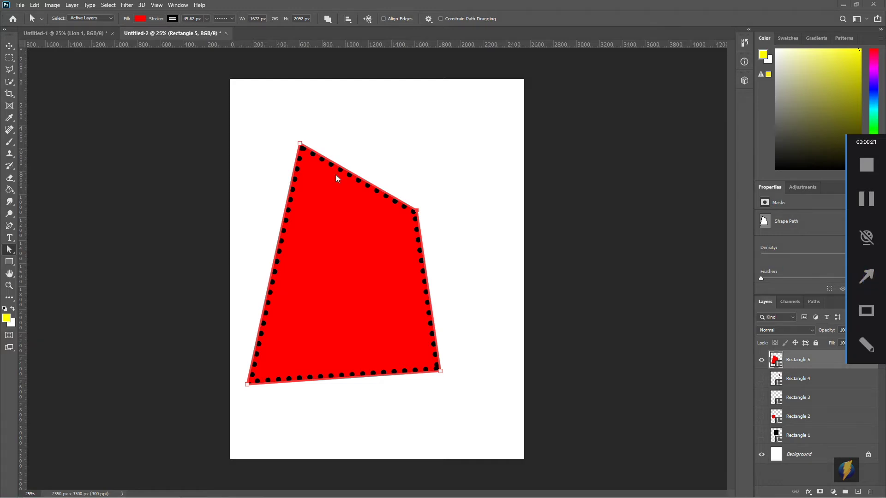
- Add anchor points with the Add Anchor Point Tool, pulling the upper edge outward into a curve and adding more on the right edge and top curve
{"action": "mouse_move", "coordinate": [160, 313]}
{"action": "left_mouse_down"}
{"action": "mouse_move", "coordinate": [59, 233]}
{"action": "mouse_move", "coordinate": [17, 237]}
{"action": "mouse_move", "coordinate": [46, 237]}
{"action": "mouse_move", "coordinate": [17, 227]}
{"action": "left_mouse_up"}
{"action": "left_click", "coordinate": [8, 226]}
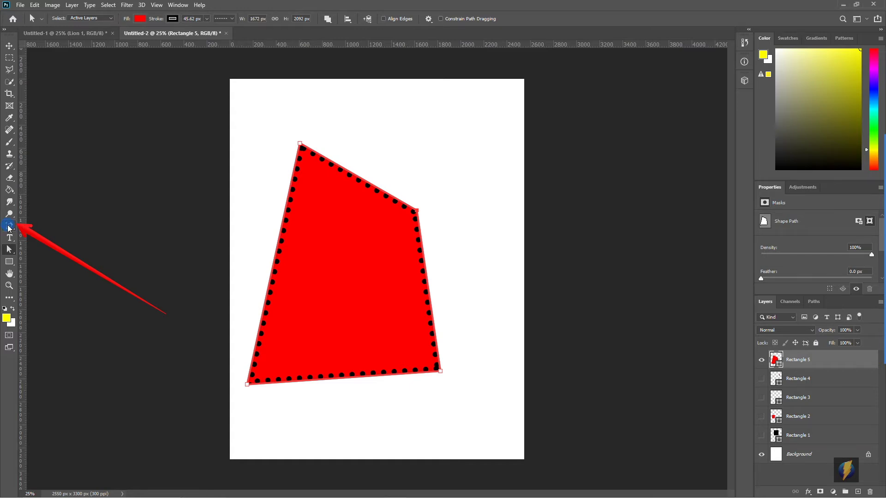
{"action": "left_click", "coordinate": [9, 228]}
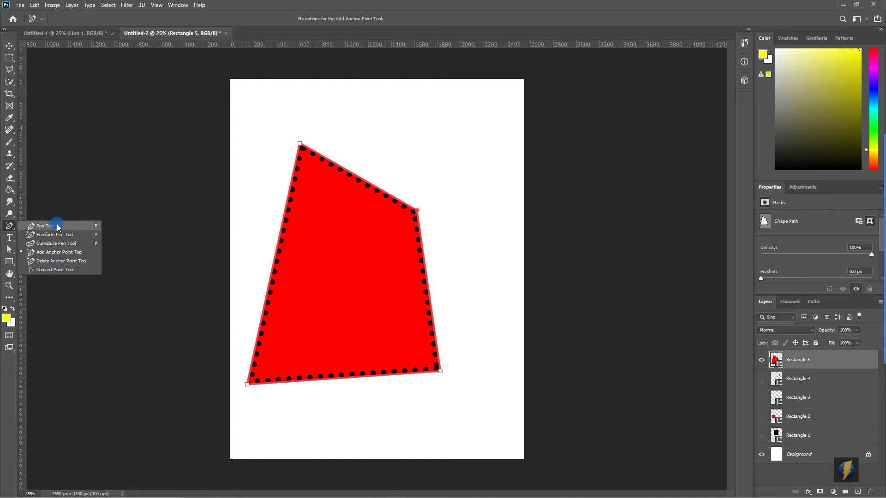
{"action": "left_click", "coordinate": [49, 254]}
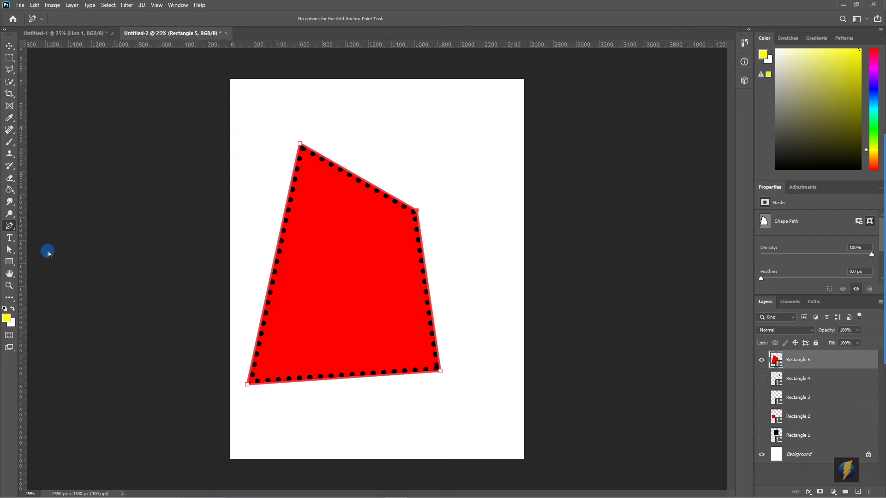
{"action": "left_click_drag", "start_coordinate": [358, 178], "coordinate": [378, 133]}
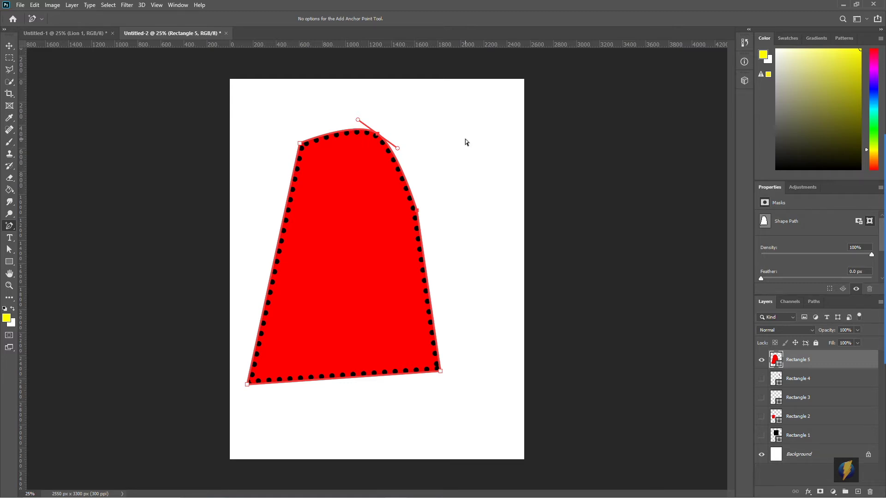
{"action": "left_click", "coordinate": [428, 293]}
{"action": "left_click", "coordinate": [553, 301]}
{"action": "left_click", "coordinate": [338, 133]}
- Move the right-side and top anchor points outward with the Direct Selection Tool, making the shape about 2023 × 2439 px
{"action": "left_click_drag", "start_coordinate": [10, 249], "coordinate": [49, 259]}
{"action": "left_click_drag", "start_coordinate": [353, 129], "coordinate": [353, 133]}
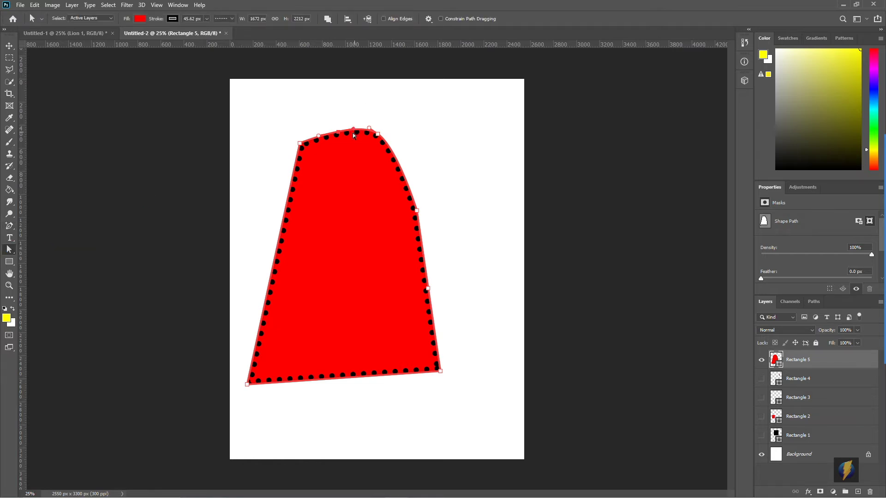
{"action": "left_click", "coordinate": [422, 211]}
{"action": "left_click_drag", "start_coordinate": [421, 212], "coordinate": [444, 206]}
{"action": "left_click_drag", "start_coordinate": [428, 290], "coordinate": [479, 281]}
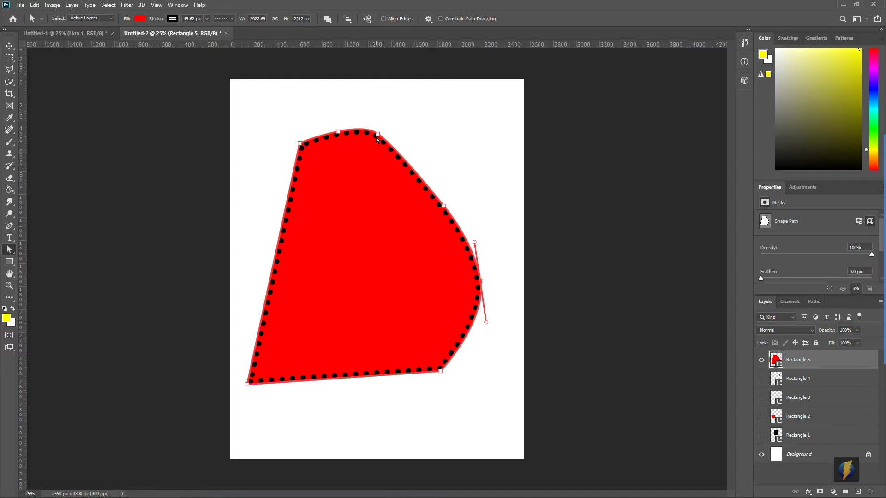
{"action": "left_click_drag", "start_coordinate": [338, 132], "coordinate": [332, 102]}
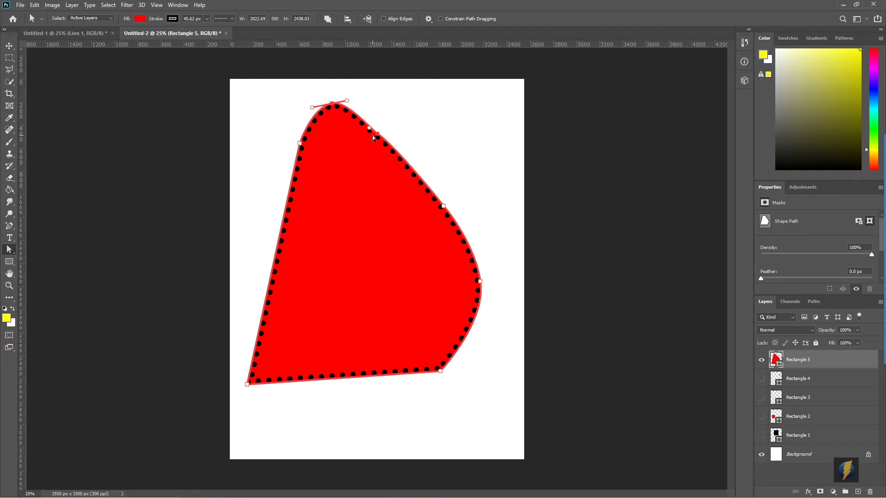
{"action": "left_click_drag", "start_coordinate": [378, 134], "coordinate": [412, 123]}
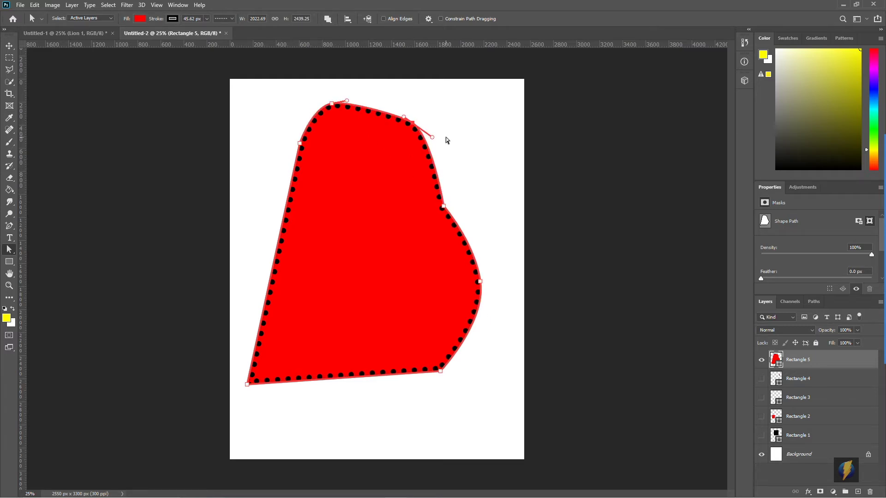
{"action": "left_click", "coordinate": [432, 138]}
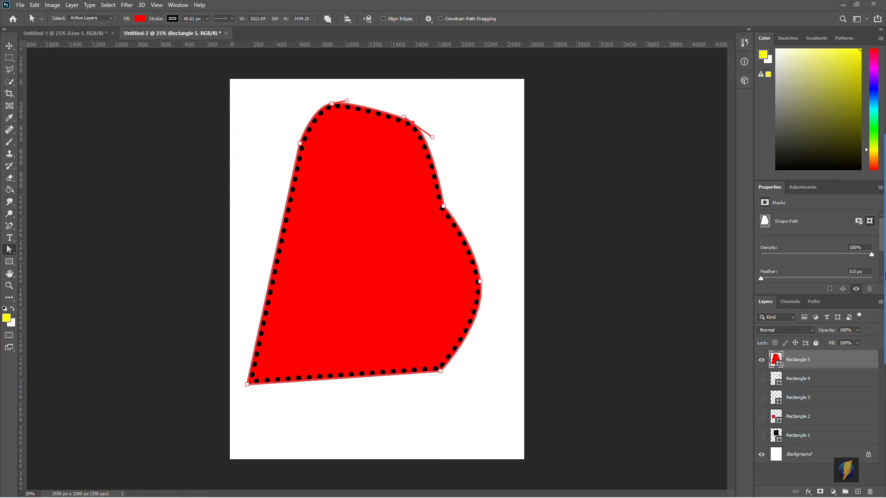
- Convert the two right-side and two top curved anchor points into sharp corners with the Convert Point Tool
{"action": "left_click_drag", "start_coordinate": [168, 336], "coordinate": [14, 230]}
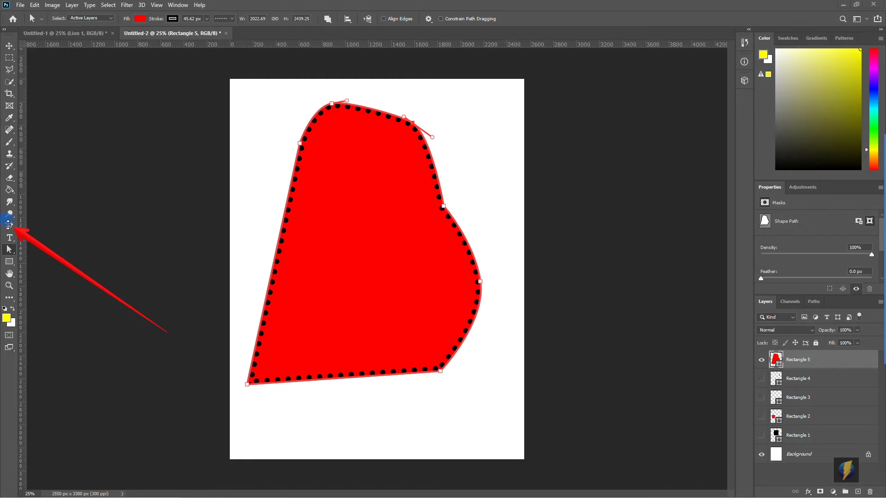
{"action": "left_click", "coordinate": [8, 225]}
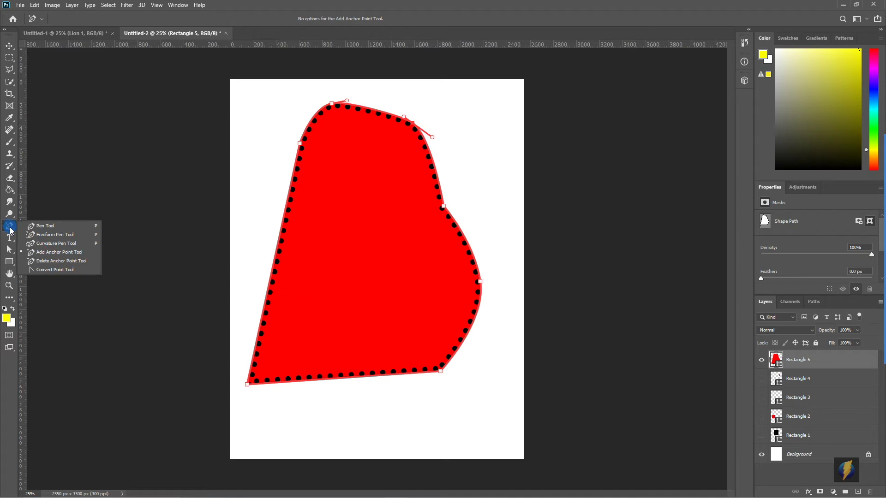
{"action": "left_click", "coordinate": [47, 271]}
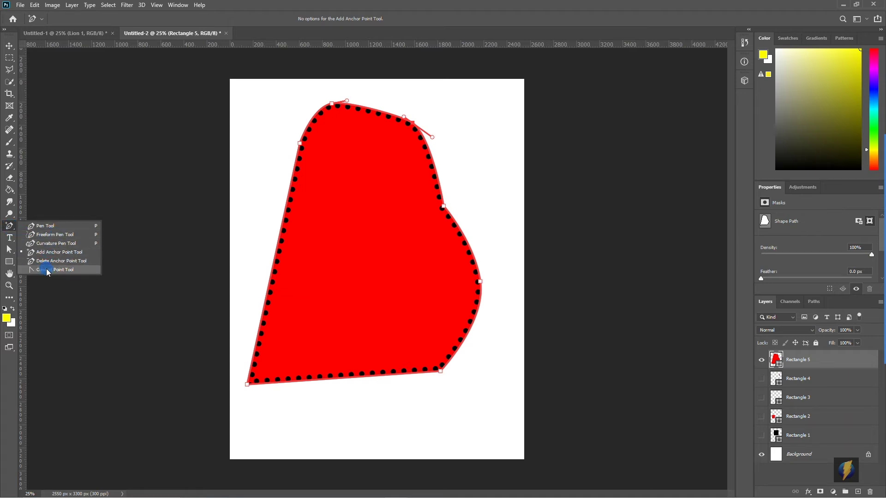
{"action": "left_click", "coordinate": [80, 270]}
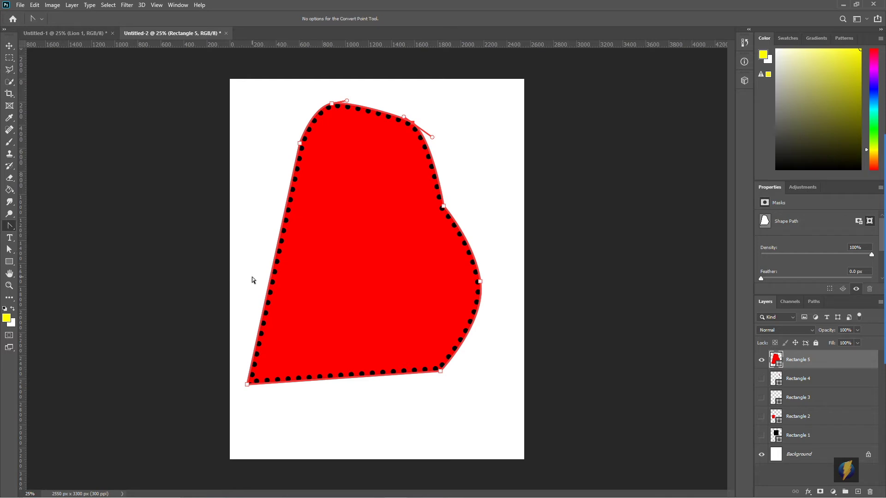
{"action": "left_click", "coordinate": [480, 281]}
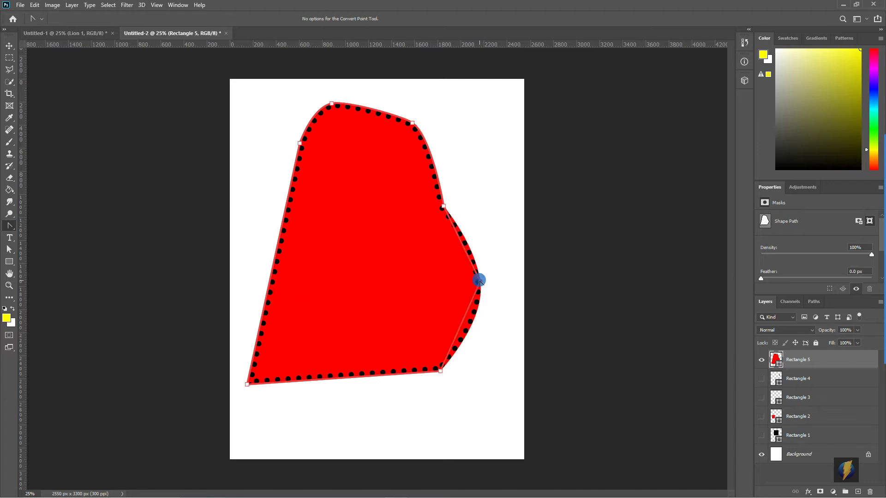
{"action": "left_click", "coordinate": [442, 207]}
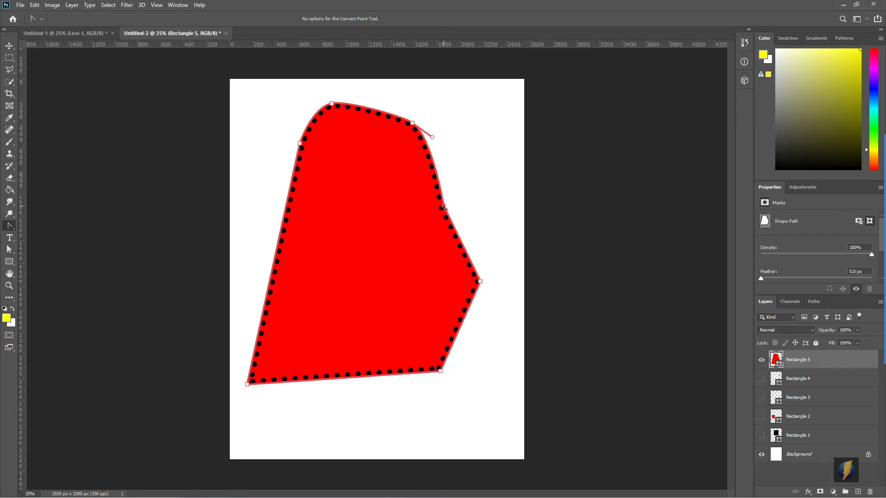
{"action": "left_click", "coordinate": [412, 123]}
{"action": "left_click", "coordinate": [331, 104]}
{"action": "left_click", "coordinate": [443, 206]}
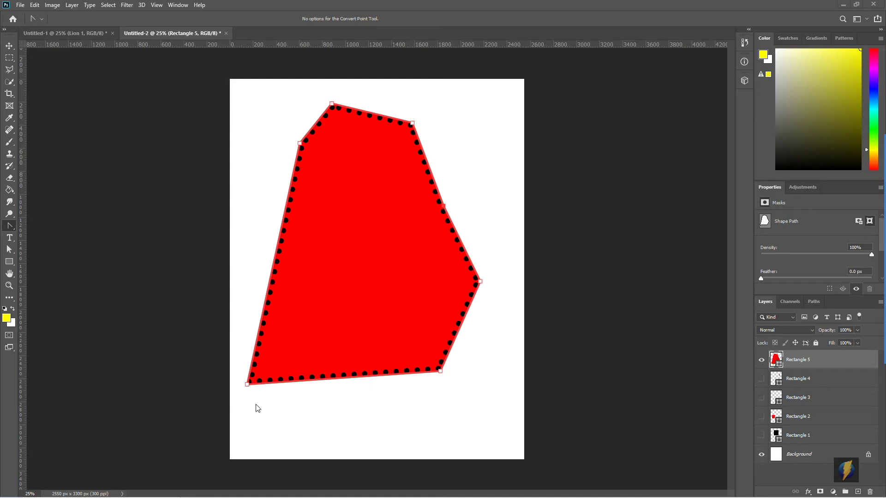
- Pull curve handles out of the lower-left, lower-right and rightmost anchor points with the Convert Point Tool
{"action": "left_click", "coordinate": [10, 226]}
{"action": "left_click", "coordinate": [51, 270]}
{"action": "left_click_drag", "start_coordinate": [248, 384], "coordinate": [221, 336]}
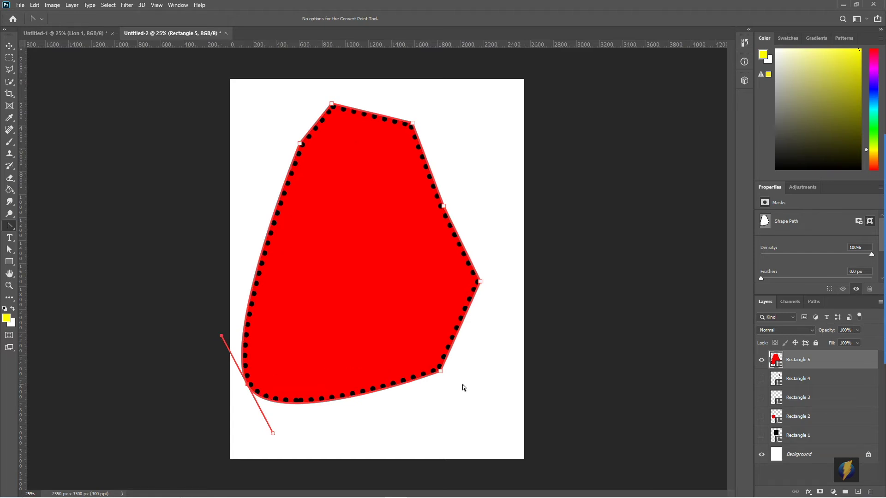
{"action": "left_click_drag", "start_coordinate": [441, 371], "coordinate": [397, 405]}
{"action": "left_click_drag", "start_coordinate": [480, 282], "coordinate": [488, 316]}
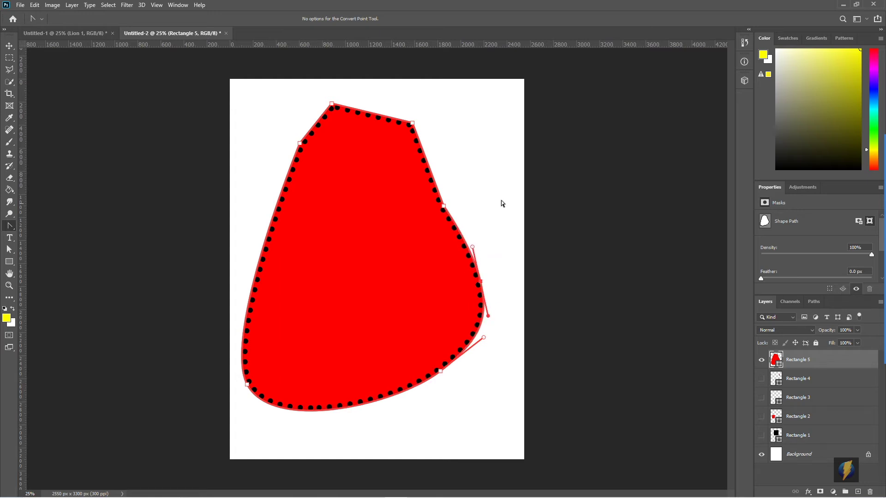
- Pull curve handles out of the remaining four upper anchor points and convert the lower-left anchor point back into a corner
{"action": "left_click_drag", "start_coordinate": [444, 207], "coordinate": [453, 234]}
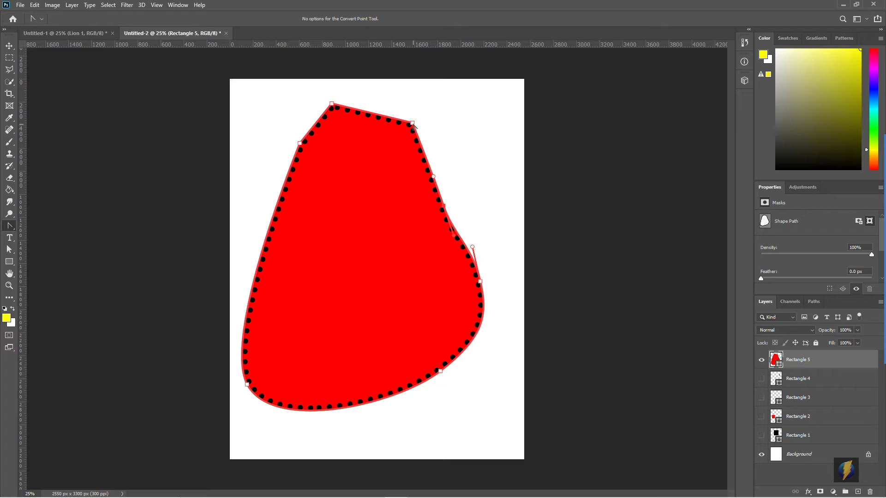
{"action": "left_click_drag", "start_coordinate": [412, 124], "coordinate": [437, 154]}
{"action": "left_click_drag", "start_coordinate": [332, 105], "coordinate": [364, 87]}
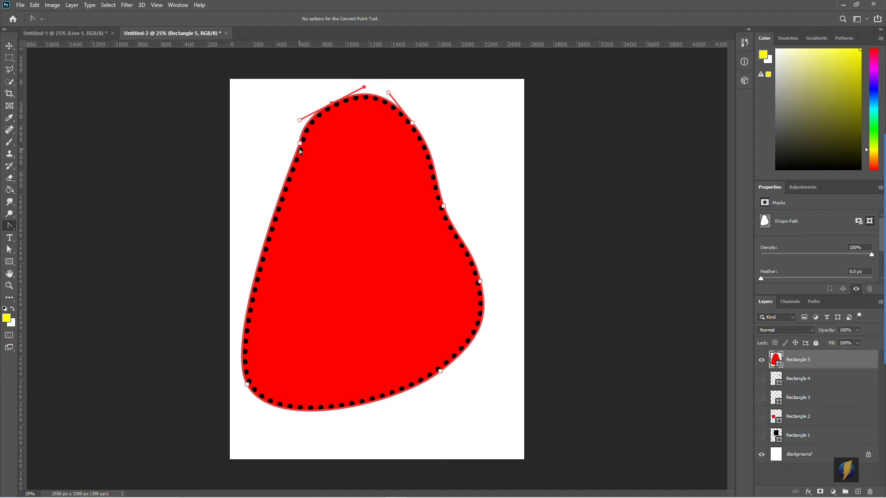
{"action": "left_click_drag", "start_coordinate": [300, 144], "coordinate": [313, 112]}
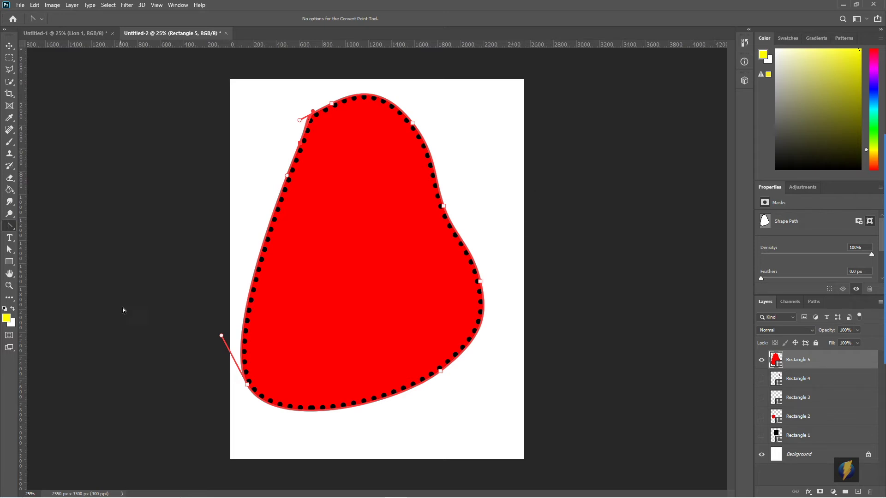
{"action": "left_click", "coordinate": [247, 385]}
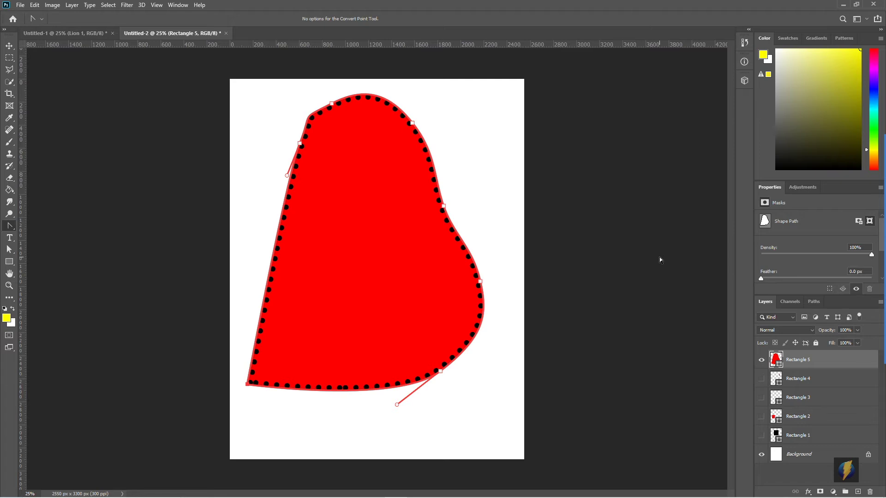
{"action": "mouse_move", "coordinate": [879, 235]}
{"action": "left_click", "coordinate": [867, 276]}
{"action": "mouse_move", "coordinate": [599, 193]}
{"action": "left_mouse_down"}
{"action": "mouse_move", "coordinate": [422, 125]}
{"action": "mouse_move", "coordinate": [490, 296]}
{"action": "mouse_move", "coordinate": [433, 389]}
{"action": "mouse_move", "coordinate": [298, 222]}
{"action": "mouse_move", "coordinate": [524, 209]}
{"action": "left_mouse_up"}
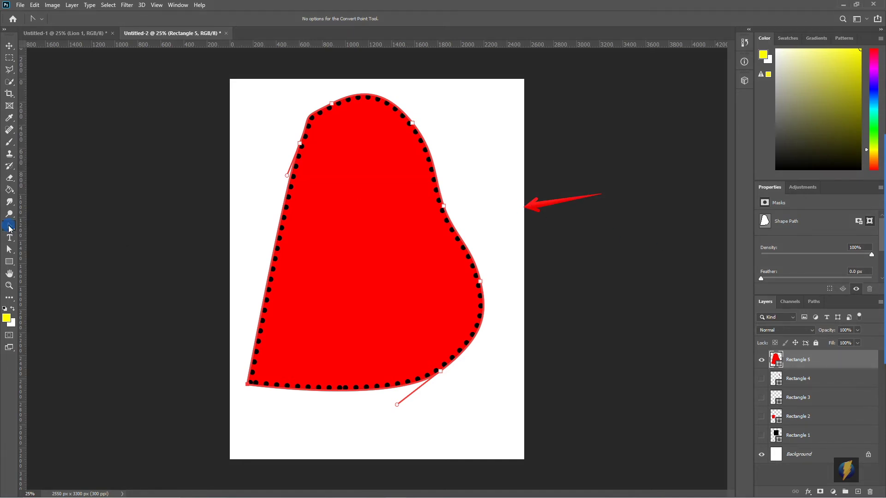
- Delete the two right-side anchor points and the upper-right one with the Delete Anchor Point Tool, leaving a single curve
{"action": "left_click_drag", "start_coordinate": [9, 228], "coordinate": [58, 265]}
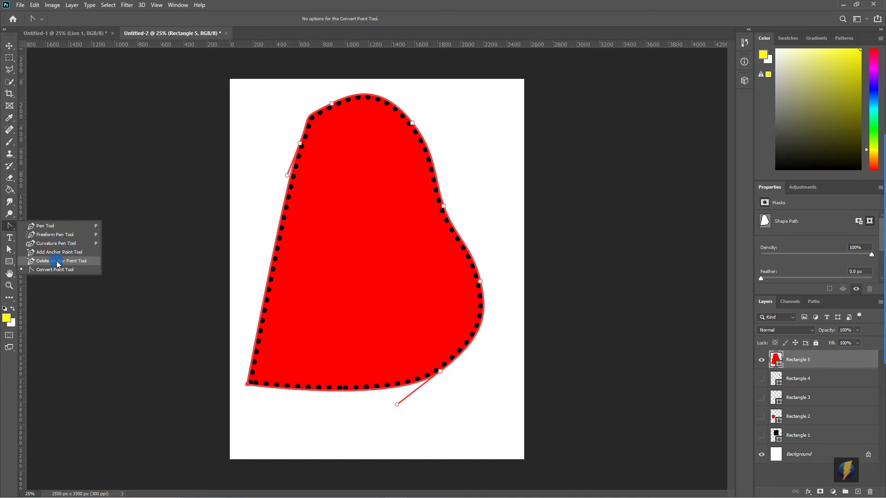
{"action": "left_click_drag", "start_coordinate": [59, 264], "coordinate": [58, 264]}
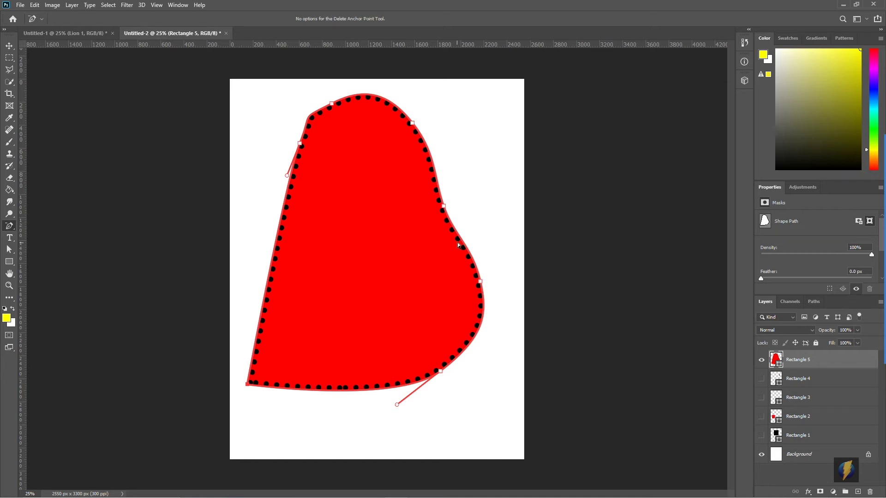
{"action": "left_click", "coordinate": [444, 207]}
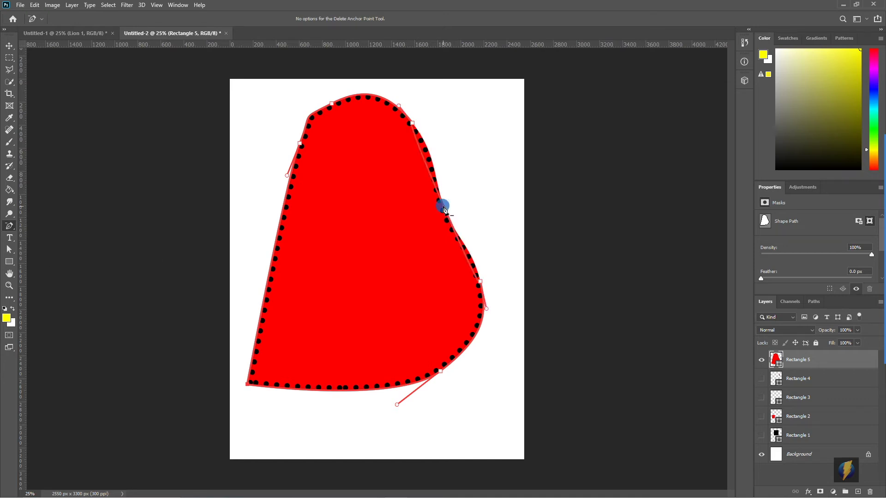
{"action": "left_click", "coordinate": [481, 282]}
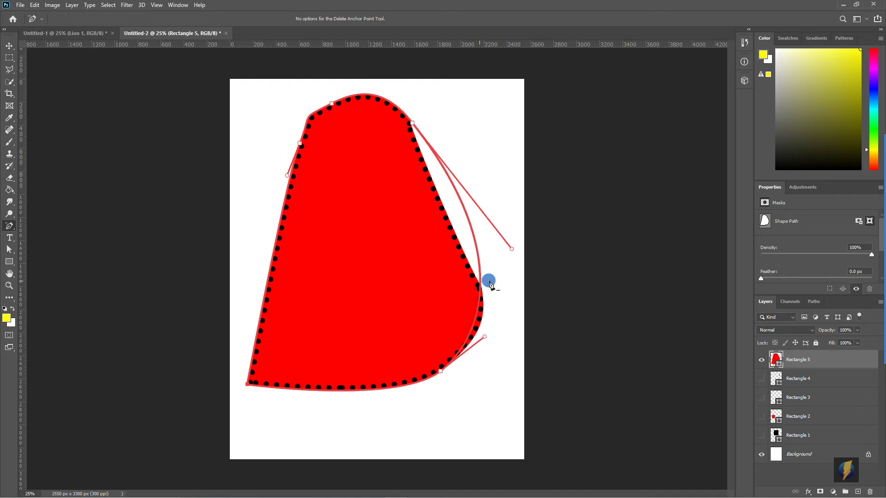
{"action": "left_click", "coordinate": [411, 124]}
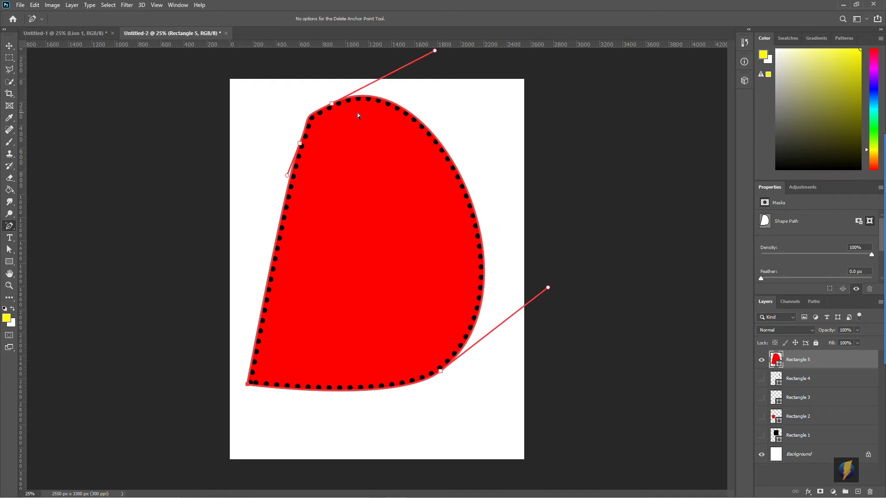
{"action": "left_click", "coordinate": [433, 103]}
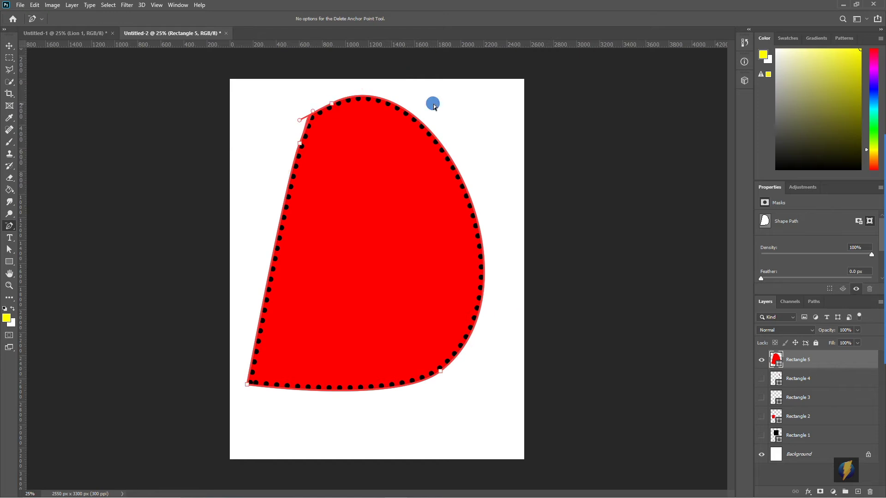
- Undo a trial deletion of the top anchor point and delete the two upper-left anchor points of the red shape instead
{"action": "left_click", "coordinate": [332, 106]}
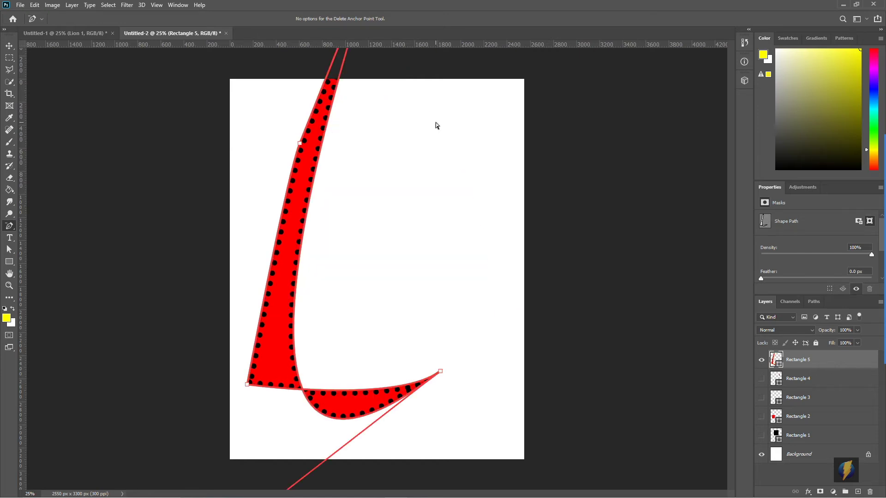
{"action": "key", "text": "ctrl+z"}
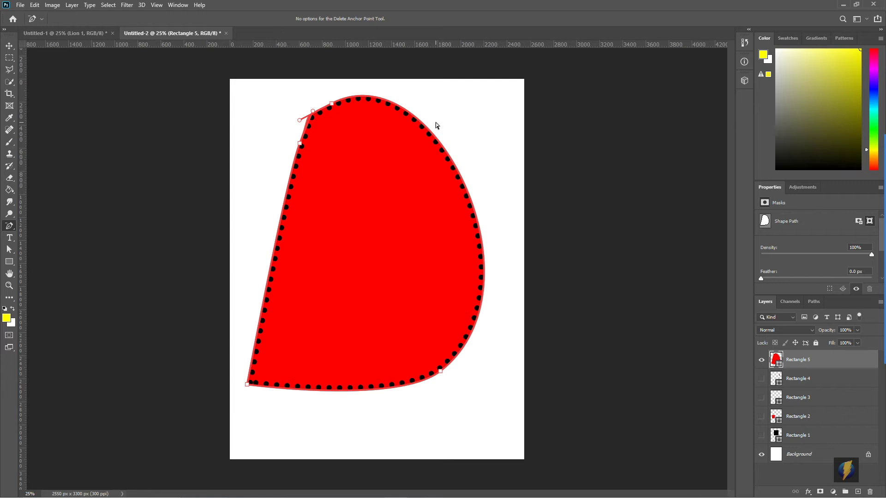
{"action": "left_click", "coordinate": [300, 145]}
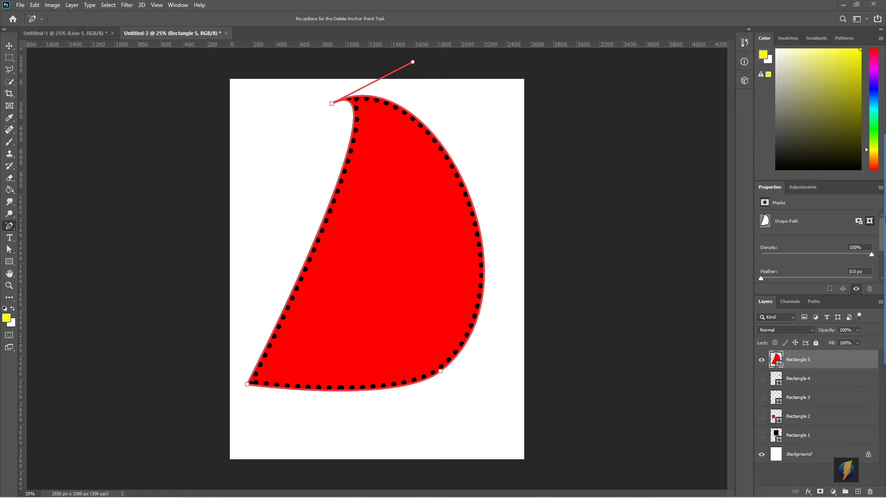
- Move the whole red shape slightly down and to the right with the Path Selection Tool
{"action": "left_click_drag", "start_coordinate": [157, 205], "coordinate": [11, 251]}
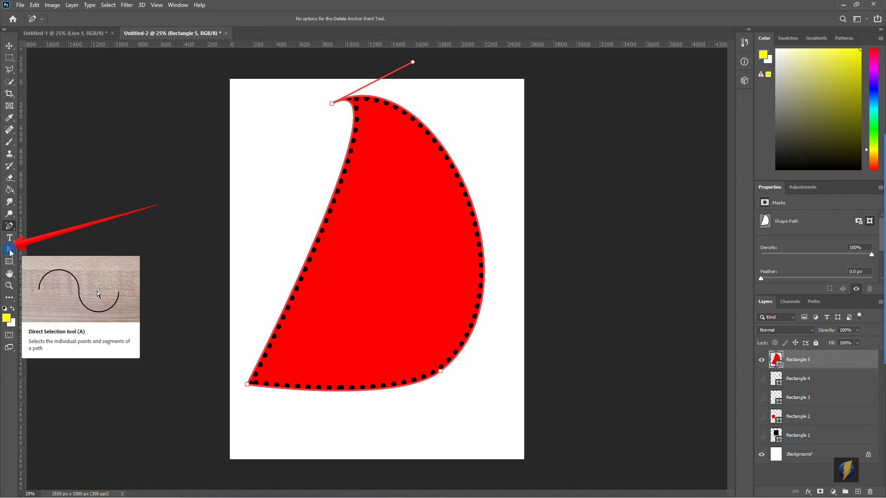
{"action": "left_click", "coordinate": [10, 250]}
{"action": "left_click", "coordinate": [396, 290]}
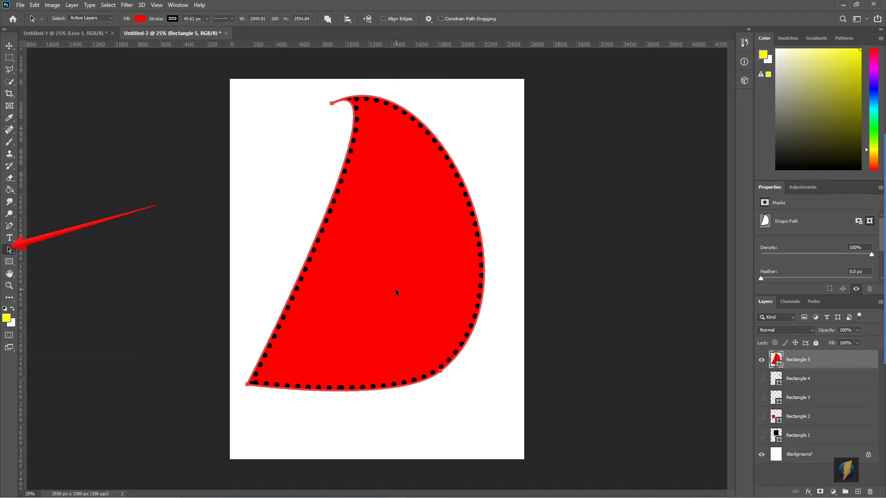
{"action": "left_click_drag", "start_coordinate": [392, 236], "coordinate": [428, 272]}
- Use Direct Selection to raise the lower-left anchor point, shift the lower-right one left, and swing its handle and the top point's handle inward
{"action": "left_click", "coordinate": [9, 251]}
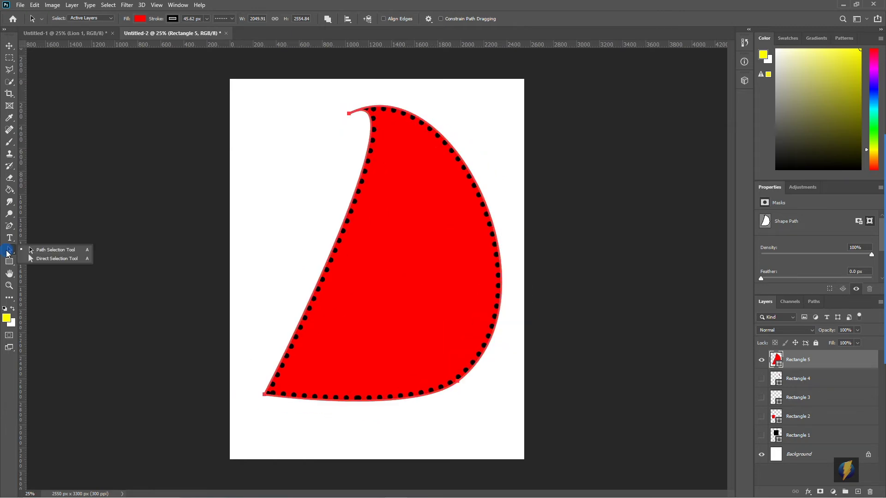
{"action": "left_click", "coordinate": [31, 260]}
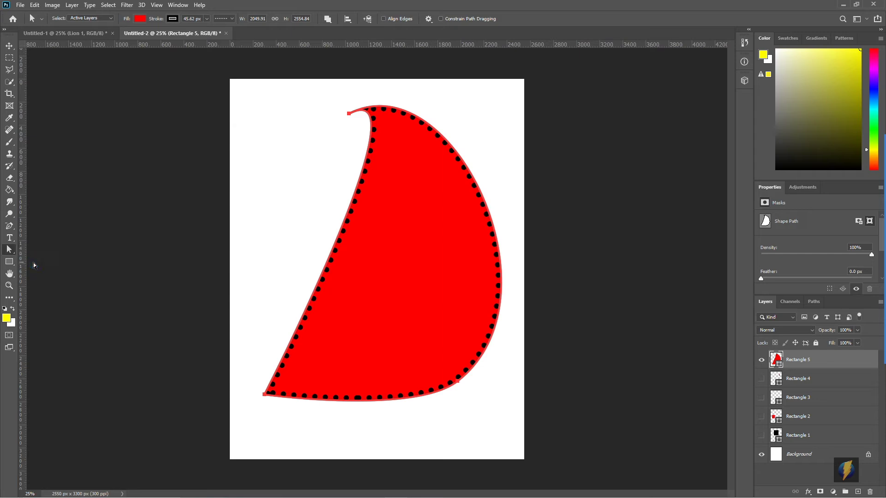
{"action": "left_click_drag", "start_coordinate": [265, 396], "coordinate": [261, 354]}
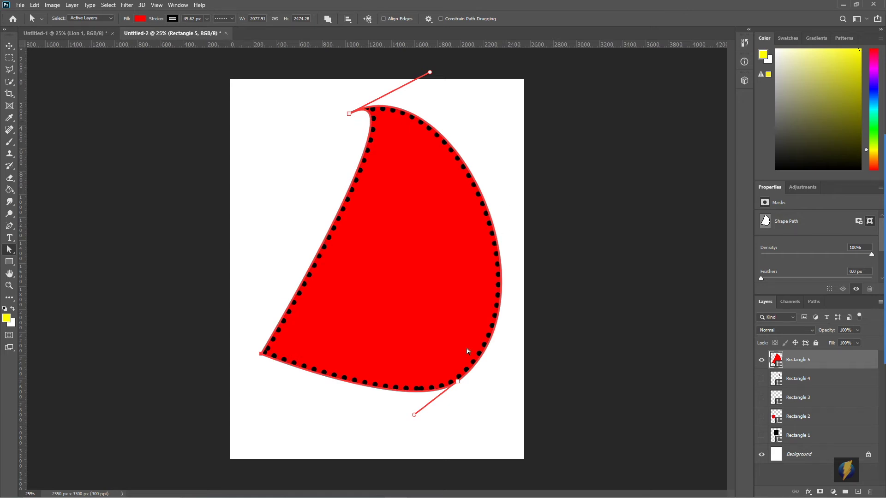
{"action": "left_click_drag", "start_coordinate": [457, 382], "coordinate": [415, 390]}
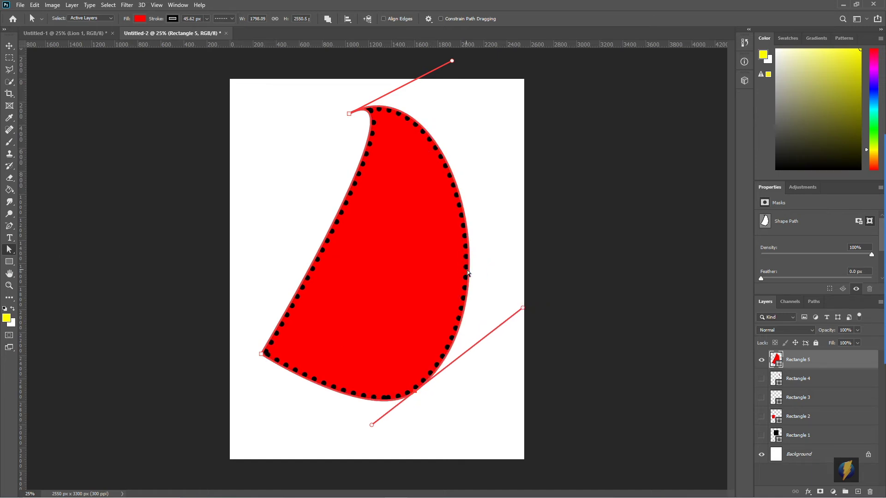
{"action": "left_click_drag", "start_coordinate": [524, 310], "coordinate": [488, 253]}
{"action": "left_click_drag", "start_coordinate": [452, 61], "coordinate": [268, 155]}
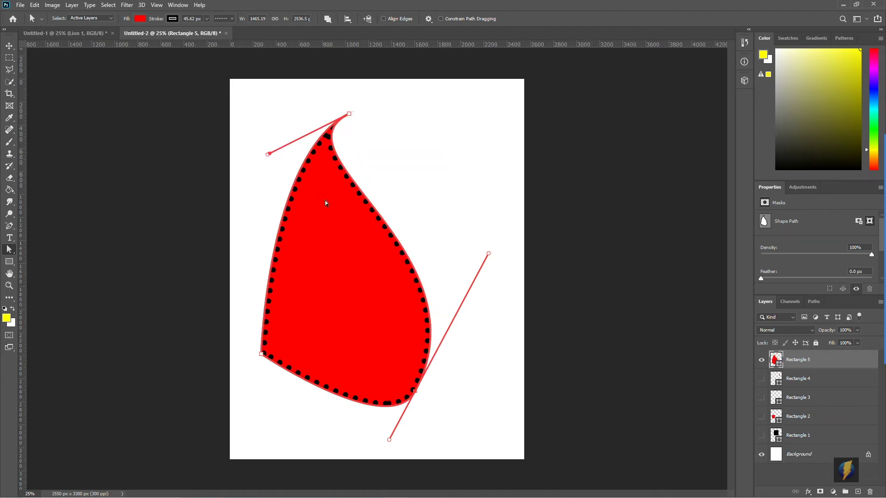
- Lower the bottom-left anchor point, raise the lower-right one, and angle its upper handle closer to the shape
{"action": "left_click_drag", "start_coordinate": [262, 355], "coordinate": [275, 384]}
{"action": "left_click_drag", "start_coordinate": [414, 391], "coordinate": [430, 330]}
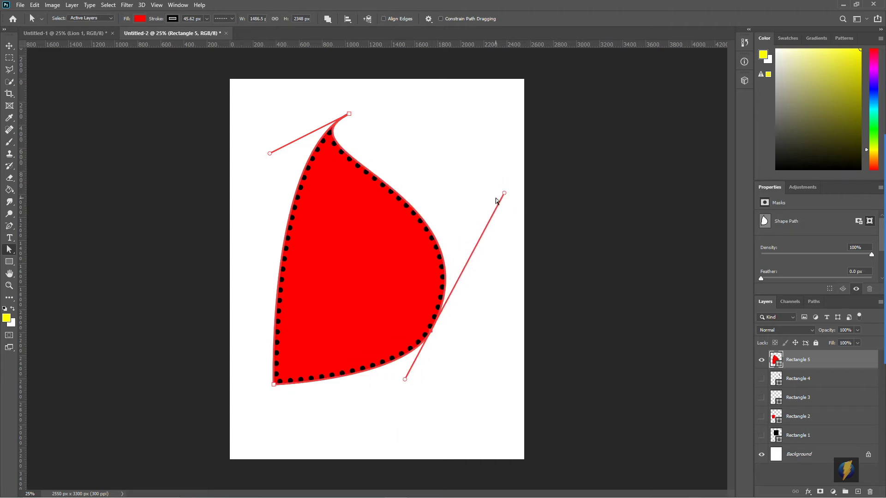
{"action": "left_click_drag", "start_coordinate": [504, 193], "coordinate": [474, 204]}
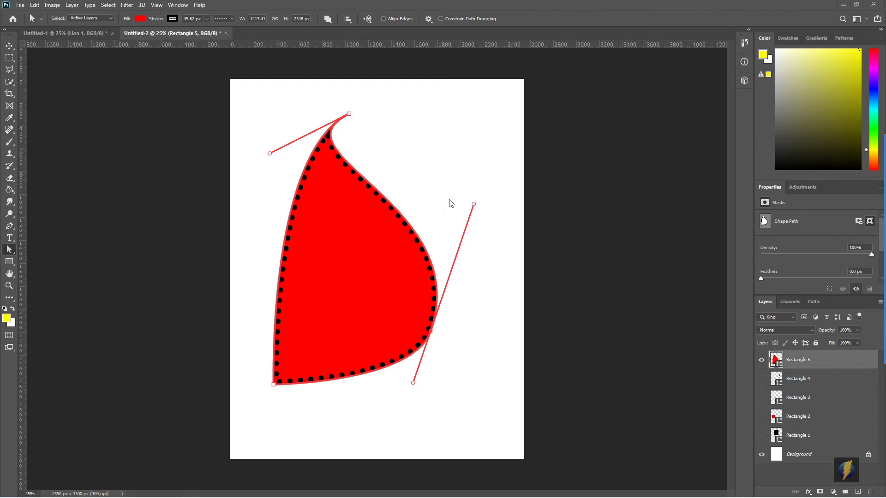
- Break the handles of the right and top anchor points apart, bending the right edge inward and the left edge outward independently
{"action": "left_click", "coordinate": [474, 204]}
{"action": "left_click_drag", "start_coordinate": [474, 203], "coordinate": [322, 352]}
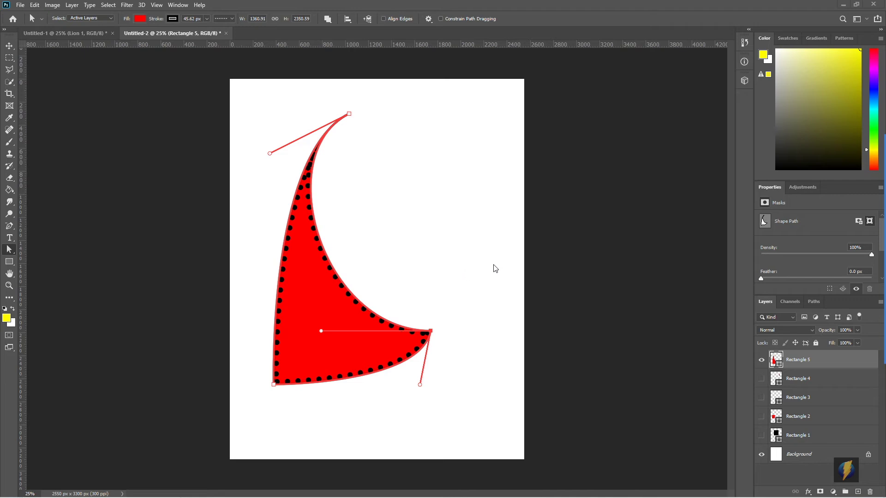
{"action": "left_click", "coordinate": [872, 276]}
{"action": "mouse_move", "coordinate": [575, 189]}
{"action": "left_mouse_down"}
{"action": "mouse_move", "coordinate": [431, 188]}
{"action": "mouse_move", "coordinate": [323, 139]}
{"action": "mouse_move", "coordinate": [455, 155]}
{"action": "mouse_move", "coordinate": [435, 148]}
{"action": "left_mouse_up"}
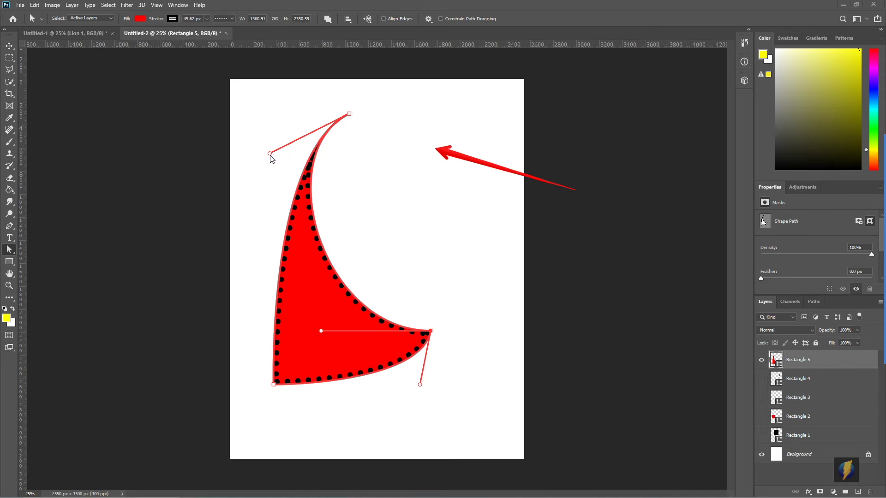
{"action": "left_click_drag", "start_coordinate": [270, 154], "coordinate": [270, 212]}
{"action": "left_click_drag", "start_coordinate": [268, 154], "coordinate": [244, 133]}
{"action": "left_click_drag", "start_coordinate": [270, 211], "coordinate": [302, 214]}
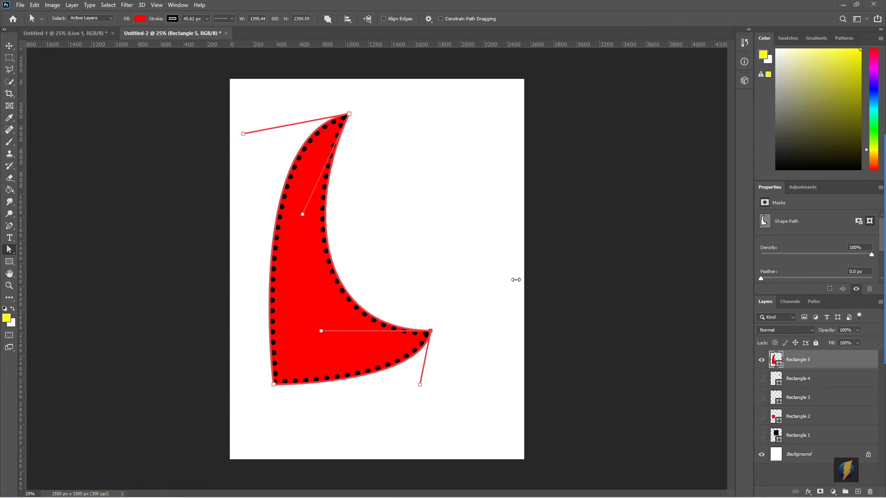
- Reset the top anchor point to a corner with the Convert Point Tool and pull new curve handles horizontally out of it
{"action": "mouse_move", "coordinate": [870, 296]}
{"action": "left_click", "coordinate": [866, 275]}
{"action": "mouse_move", "coordinate": [652, 257]}
{"action": "left_mouse_down"}
{"action": "mouse_move", "coordinate": [349, 122]}
{"action": "mouse_move", "coordinate": [360, 131]}
{"action": "mouse_move", "coordinate": [361, 107]}
{"action": "mouse_move", "coordinate": [358, 117]}
{"action": "left_mouse_up"}
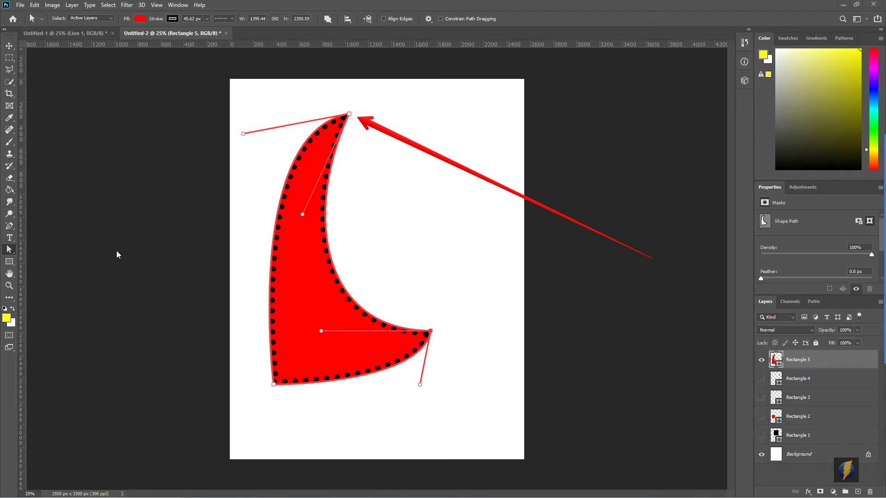
{"action": "key", "text": "Escape"}
{"action": "left_click", "coordinate": [10, 224]}
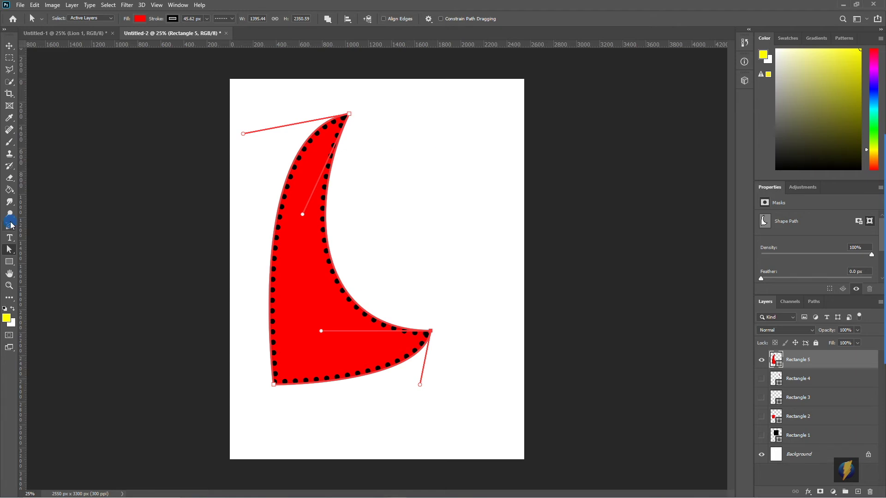
{"action": "left_click_drag", "start_coordinate": [12, 226], "coordinate": [44, 273]}
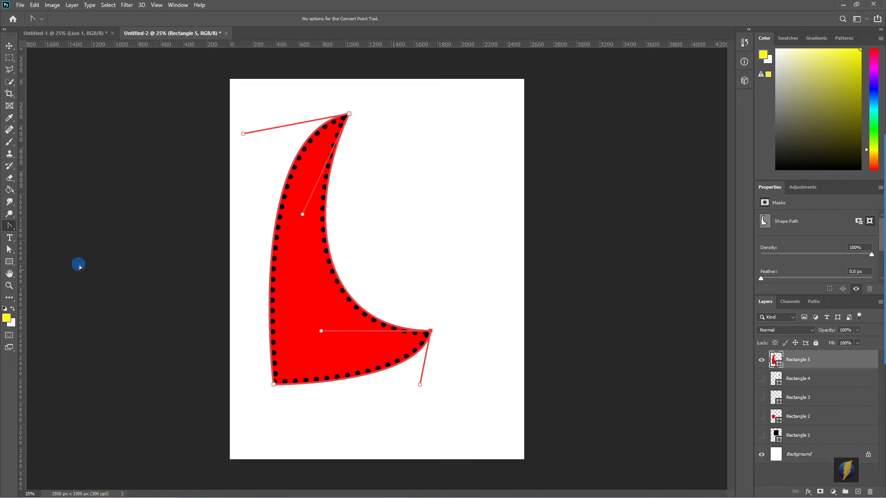
{"action": "left_click", "coordinate": [348, 114]}
{"action": "left_click", "coordinate": [349, 114]}
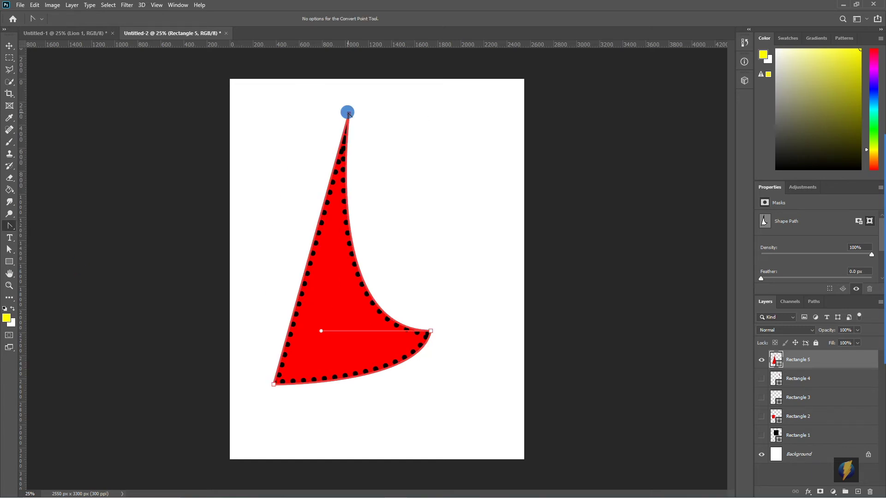
{"action": "left_click_drag", "start_coordinate": [348, 114], "coordinate": [409, 114]}
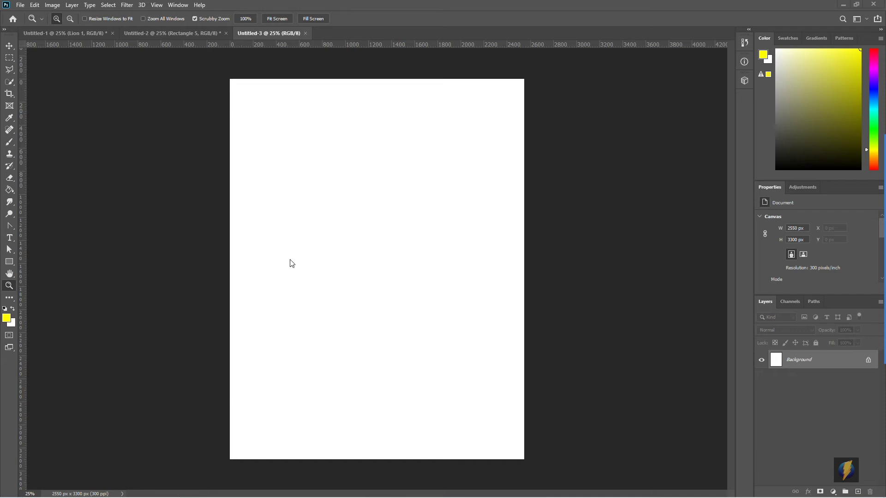
- Draw a yellow rectangle about 916 by 1064 px on the blank canvas and give it a 53.8 px black stroke
{"action": "left_click", "coordinate": [9, 262]}
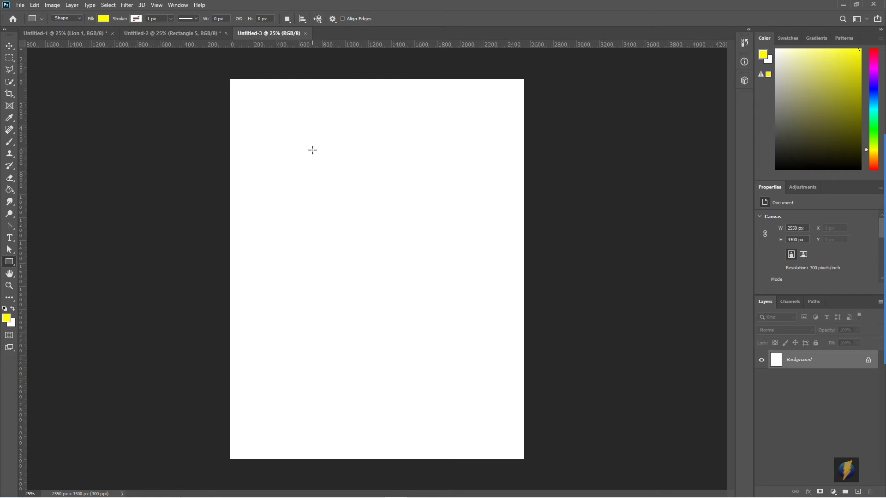
{"action": "left_click_drag", "start_coordinate": [308, 145], "coordinate": [413, 268]}
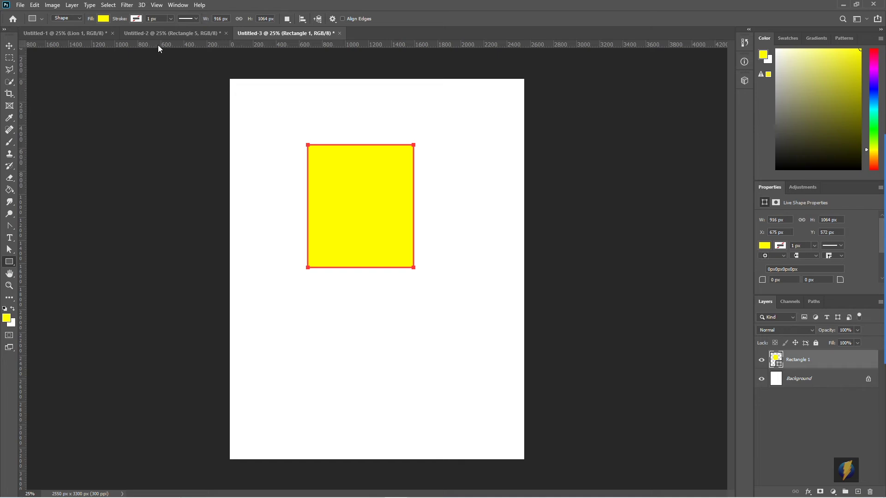
{"action": "left_click", "coordinate": [196, 19]}
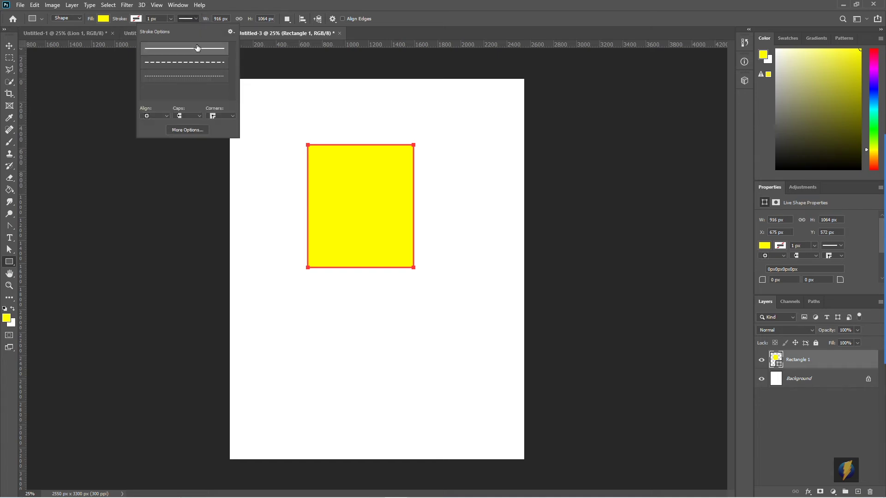
{"action": "left_click", "coordinate": [172, 18]}
{"action": "left_click", "coordinate": [170, 18]}
{"action": "left_click_drag", "start_coordinate": [169, 28], "coordinate": [179, 31]}
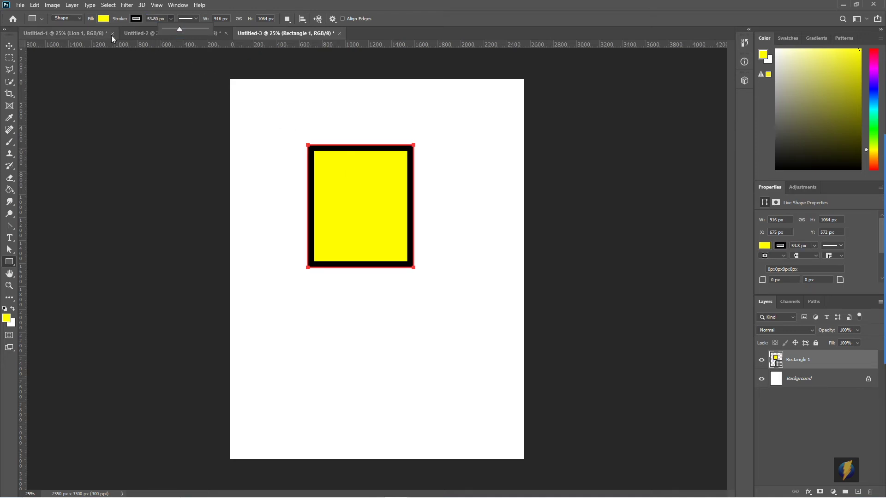
- Try no fill, a solid colour and a black-to-white linear gradient on the rectangle, then return its fill to yellow
{"action": "left_click", "coordinate": [103, 20]}
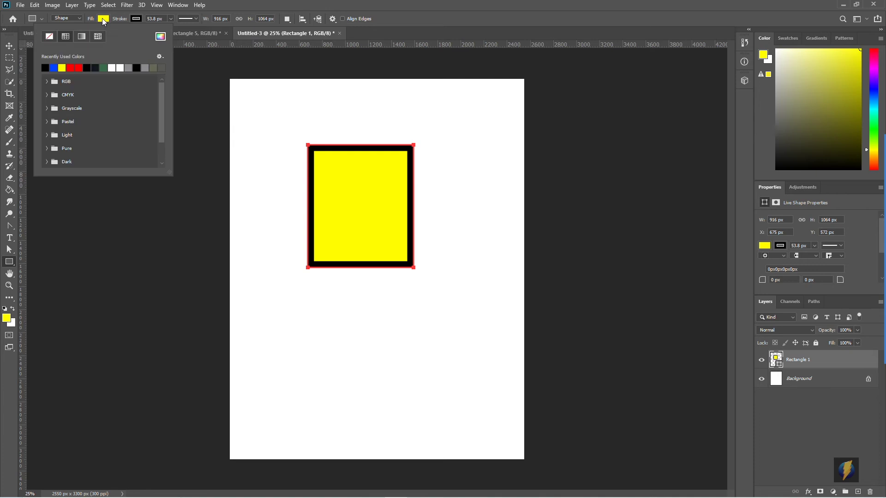
{"action": "left_click", "coordinate": [50, 39]}
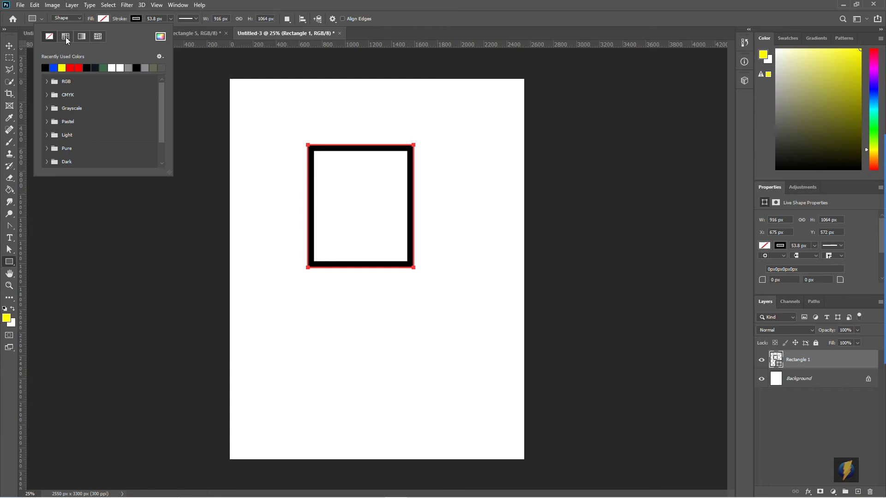
{"action": "left_click", "coordinate": [66, 40]}
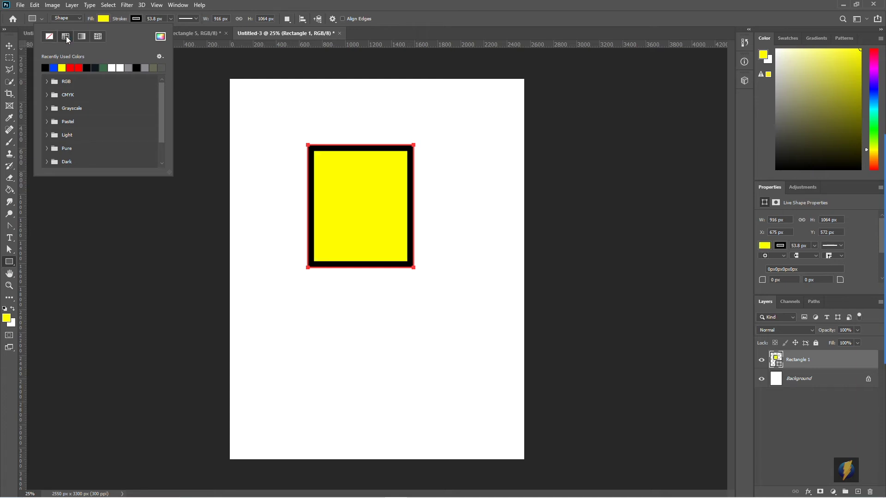
{"action": "left_click", "coordinate": [82, 36]}
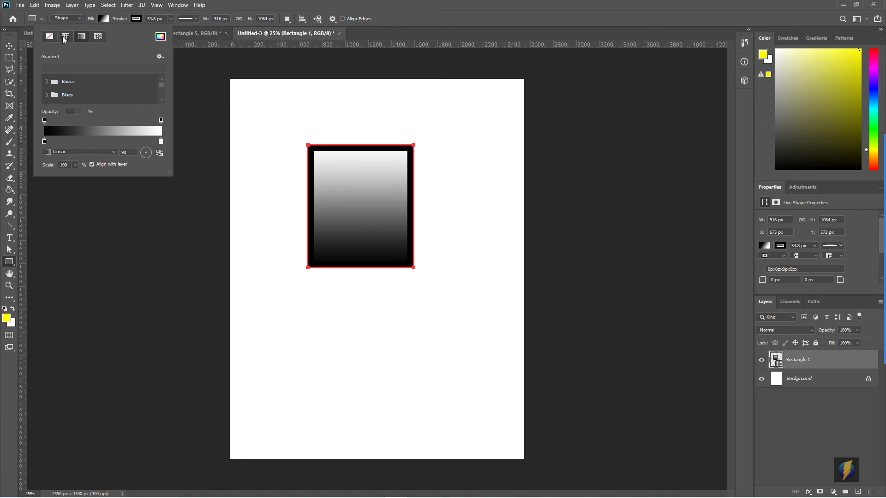
{"action": "left_click", "coordinate": [67, 37]}
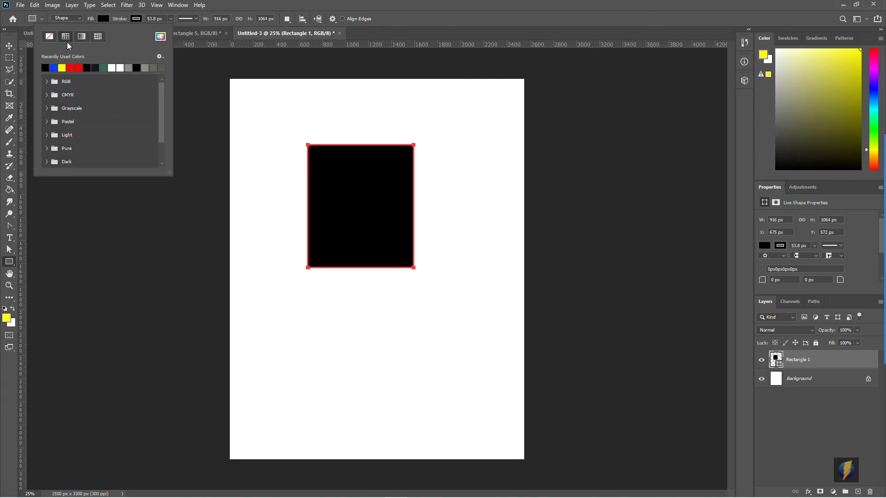
{"action": "left_click", "coordinate": [62, 68]}
{"action": "left_click", "coordinate": [407, 5]}
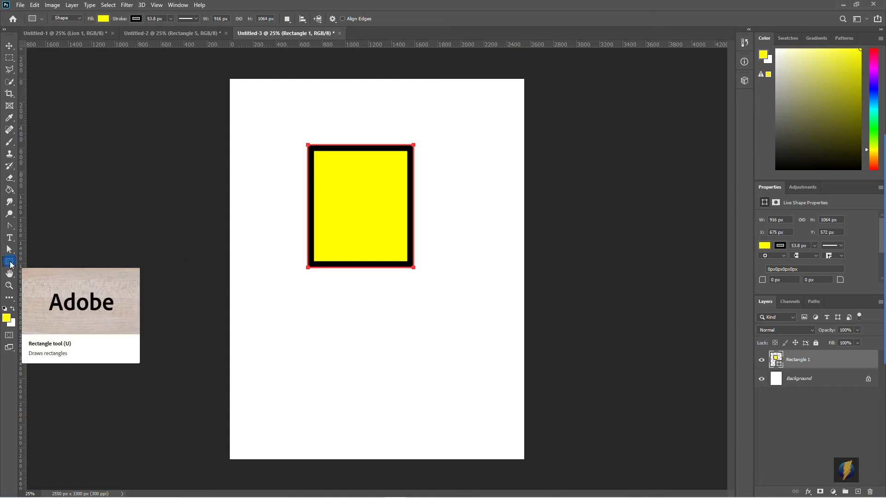
- Draw a tall ellipse about 581 by 1500 px with the Ellipse Tool, overlapping the rectangle's lower-right corner
{"action": "left_click_drag", "start_coordinate": [11, 263], "coordinate": [32, 285]}
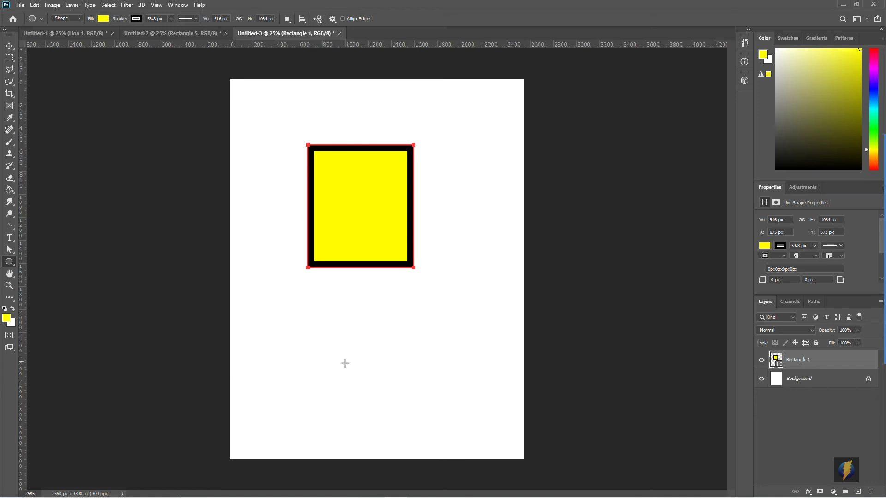
{"action": "left_click_drag", "start_coordinate": [391, 356], "coordinate": [400, 349]}
{"action": "mouse_move", "coordinate": [446, 297]}
{"action": "left_mouse_down"}
{"action": "mouse_move", "coordinate": [442, 183]}
{"action": "mouse_move", "coordinate": [450, 183]}
{"action": "left_mouse_up"}
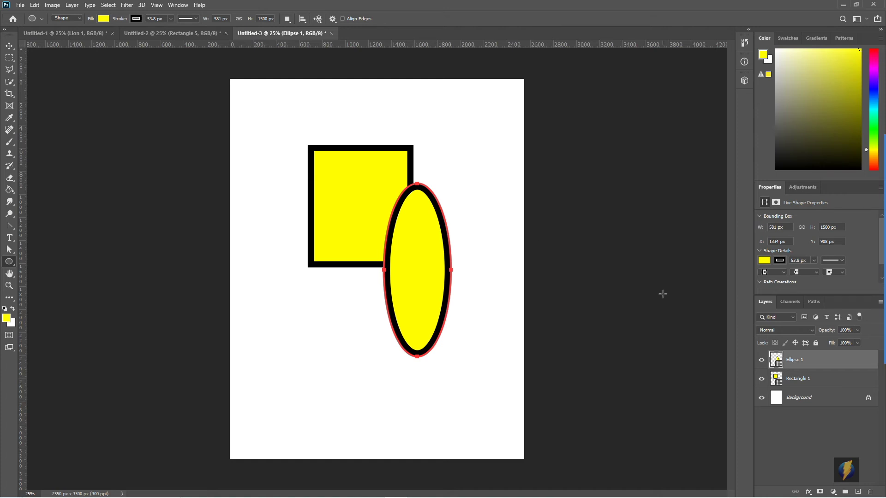
- Toggle the visibility of the Ellipse 1 and Rectangle 1 layers off and on to compare the two shapes
{"action": "left_click", "coordinate": [866, 278]}
{"action": "mouse_move", "coordinate": [610, 361]}
{"action": "left_mouse_down"}
{"action": "mouse_move", "coordinate": [738, 361]}
{"action": "mouse_move", "coordinate": [741, 372]}
{"action": "mouse_move", "coordinate": [735, 362]}
{"action": "left_mouse_up"}
{"action": "left_click", "coordinate": [761, 360]}
{"action": "left_click", "coordinate": [761, 361]}
{"action": "left_click", "coordinate": [761, 360]}
{"action": "left_click", "coordinate": [762, 379]}
{"action": "left_click", "coordinate": [762, 379]}
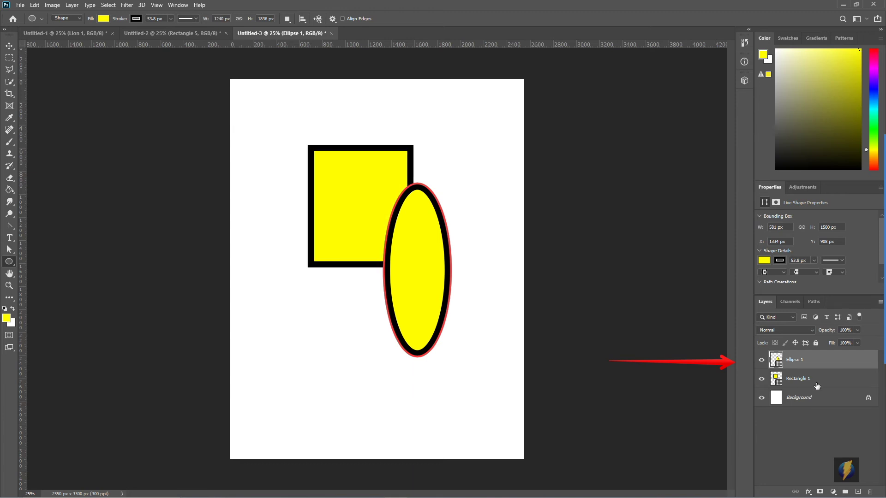
- Merge the Ellipse 1 and Rectangle 1 layers into one shape layer and show it without path outlines
{"action": "left_click", "coordinate": [810, 381], "text": "shift"}
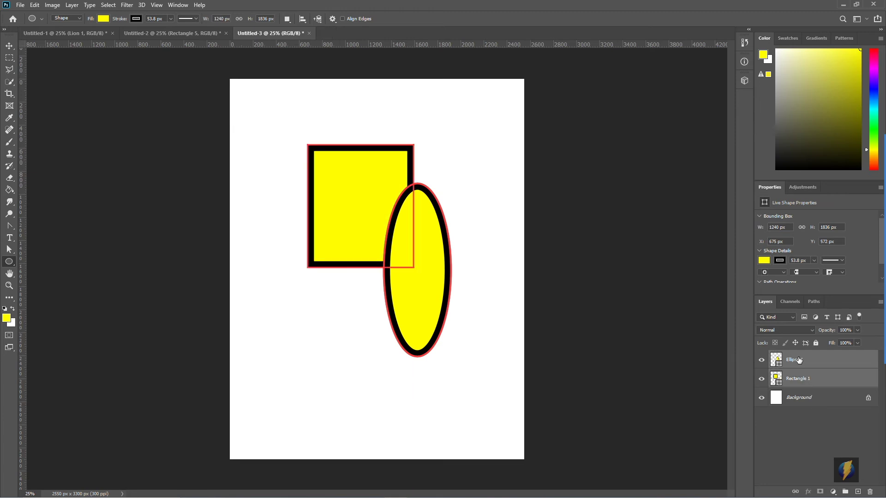
{"action": "right_click", "coordinate": [801, 359]}
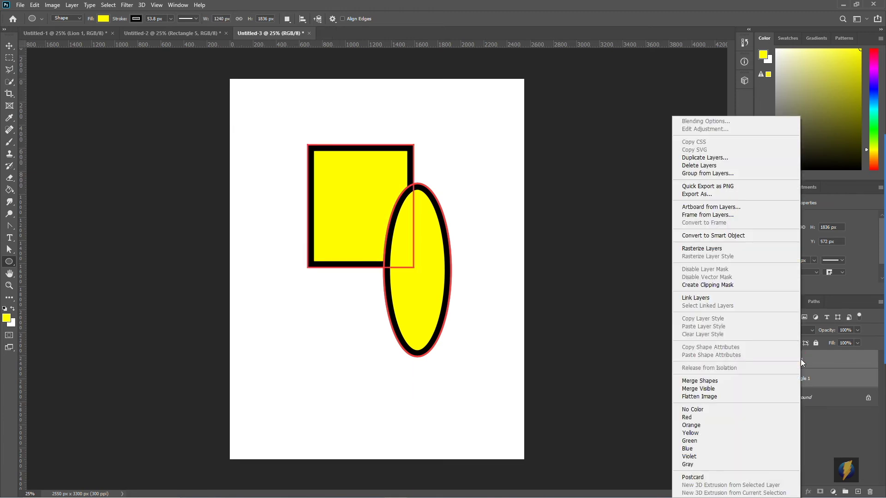
{"action": "left_click", "coordinate": [733, 381]}
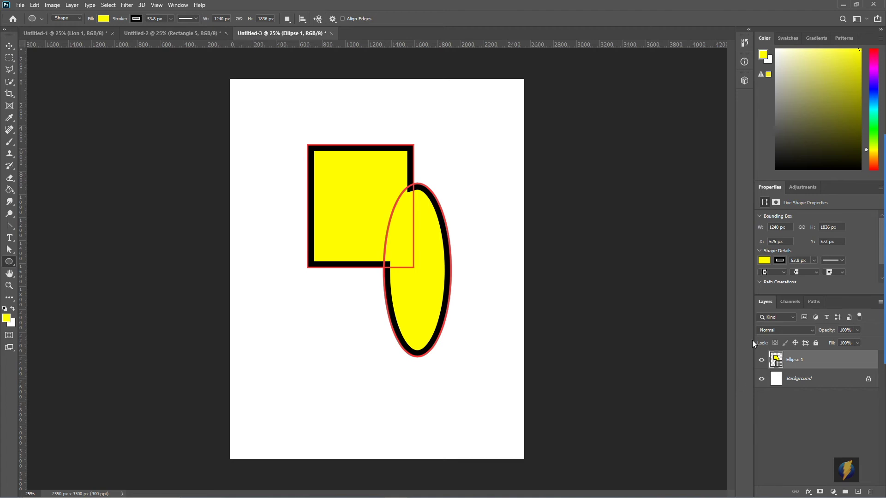
{"action": "left_click", "coordinate": [9, 46]}
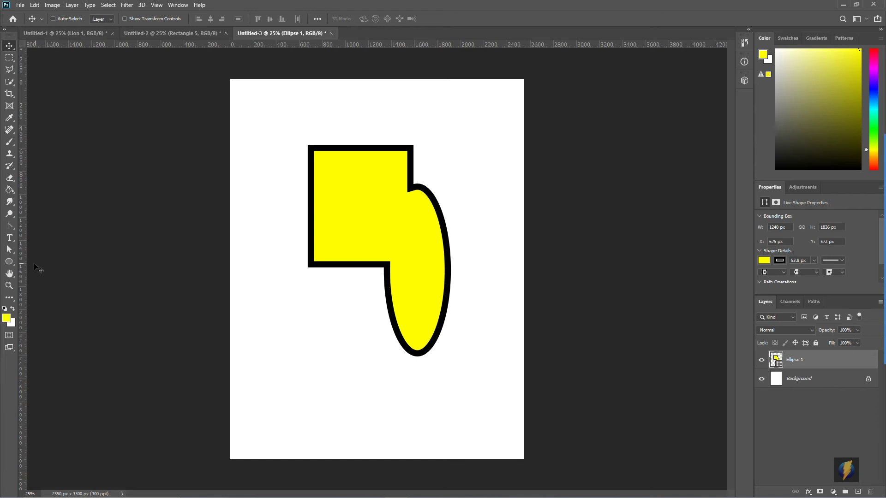
- Move the ellipse inside the merged shape away from the rectangle, then back over its lower-right corner at about X 1275, Y 1044 px
{"action": "left_click", "coordinate": [10, 251]}
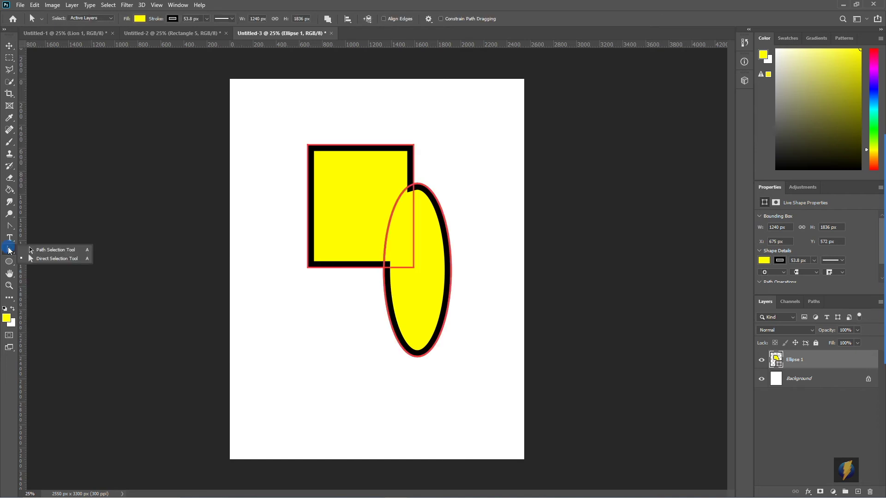
{"action": "left_click", "coordinate": [48, 257]}
{"action": "left_click_drag", "start_coordinate": [415, 291], "coordinate": [444, 359]}
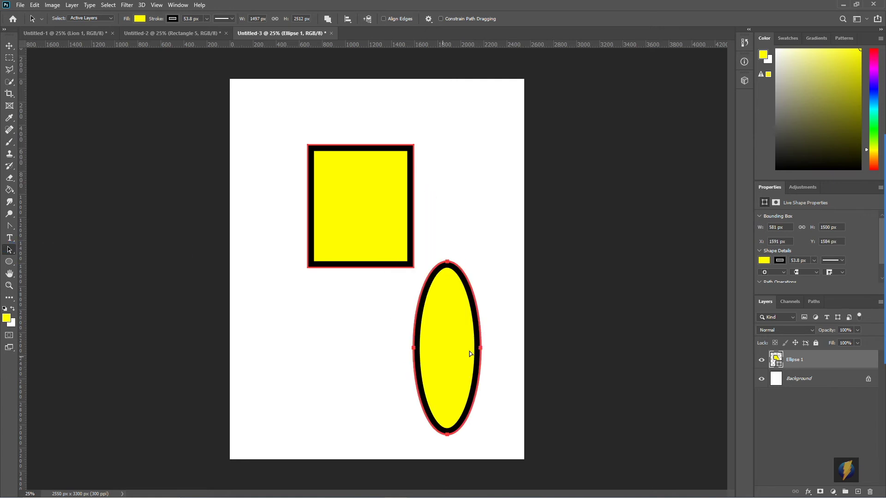
{"action": "left_click_drag", "start_coordinate": [415, 318], "coordinate": [379, 256]}
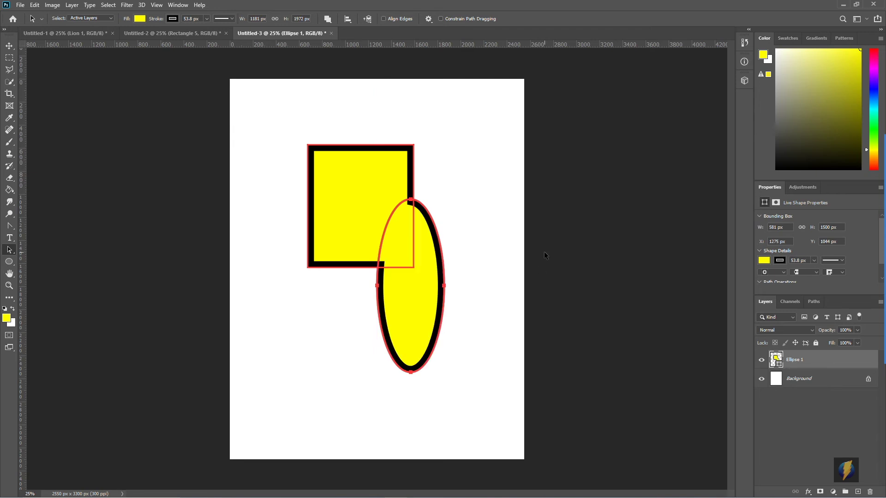
{"action": "left_click", "coordinate": [569, 250]}
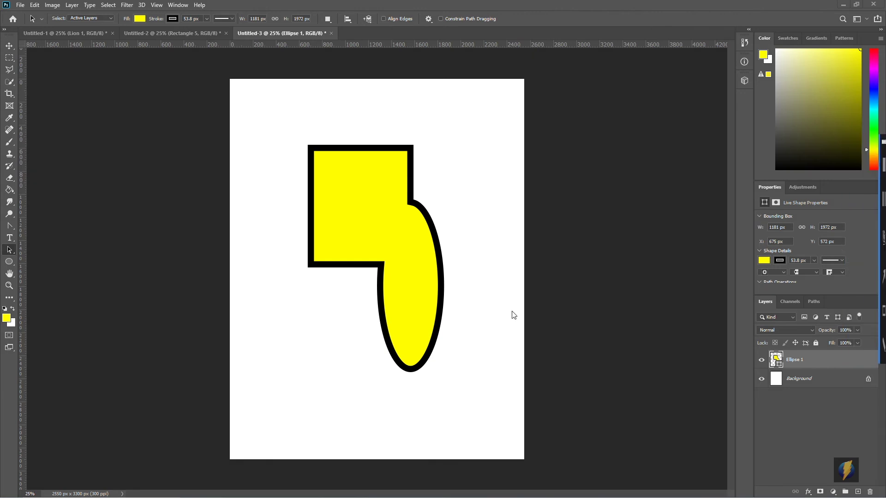
{"action": "mouse_move", "coordinate": [585, 378]}
{"action": "left_mouse_down"}
{"action": "mouse_move", "coordinate": [522, 275]}
{"action": "mouse_move", "coordinate": [331, 21]}
{"action": "left_mouse_up"}
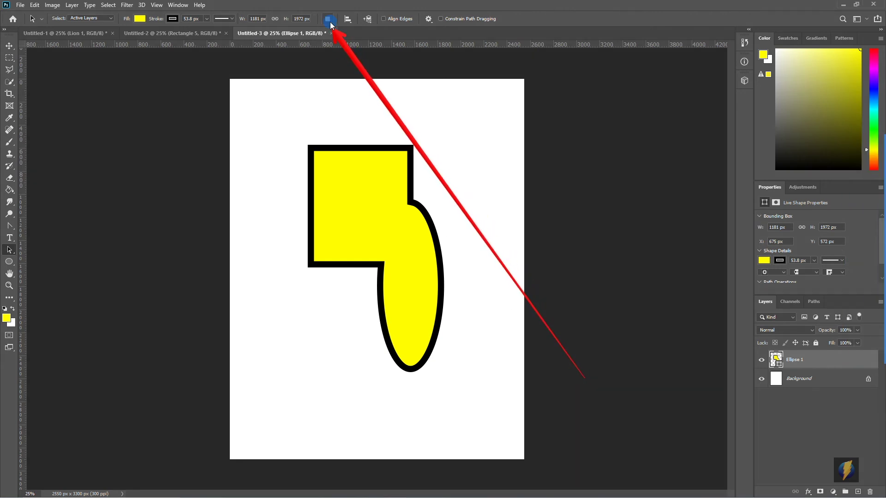
{"action": "left_click", "coordinate": [331, 21]}
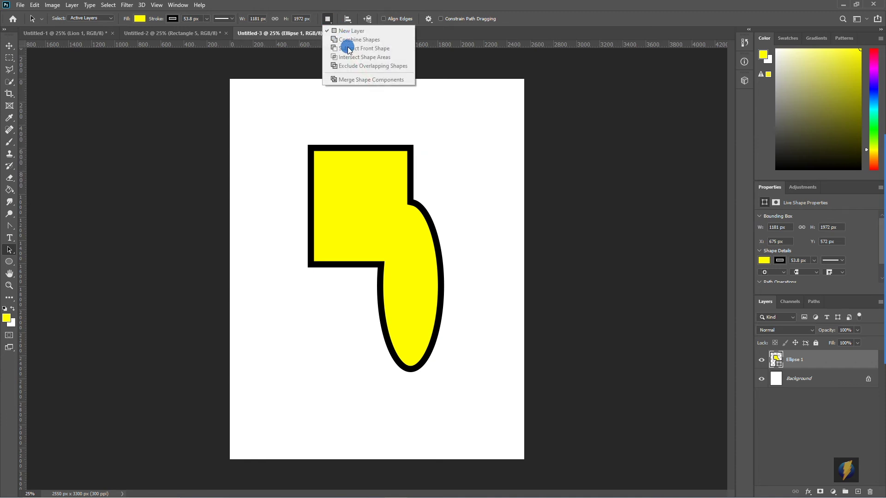
{"action": "left_click", "coordinate": [362, 5]}
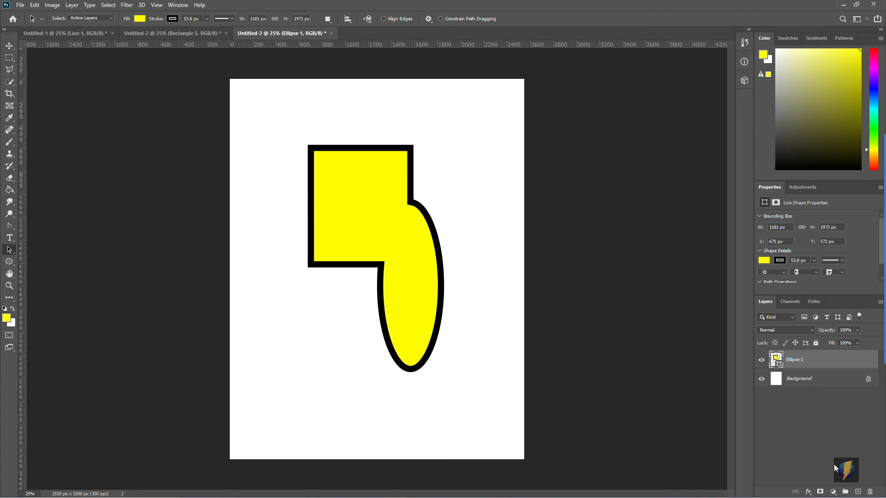
- Try the subtract and intersect path operations on the merged shape, then return it to the combined form
{"action": "mouse_move", "coordinate": [884, 295]}
{"action": "left_click", "coordinate": [870, 279]}
{"action": "mouse_move", "coordinate": [574, 280]}
{"action": "left_mouse_down"}
{"action": "mouse_move", "coordinate": [748, 318]}
{"action": "mouse_move", "coordinate": [755, 234]}
{"action": "mouse_move", "coordinate": [751, 265]}
{"action": "left_mouse_up"}
{"action": "scroll", "coordinate": [841, 253], "scroll_direction": "down", "scroll_amount": 1}
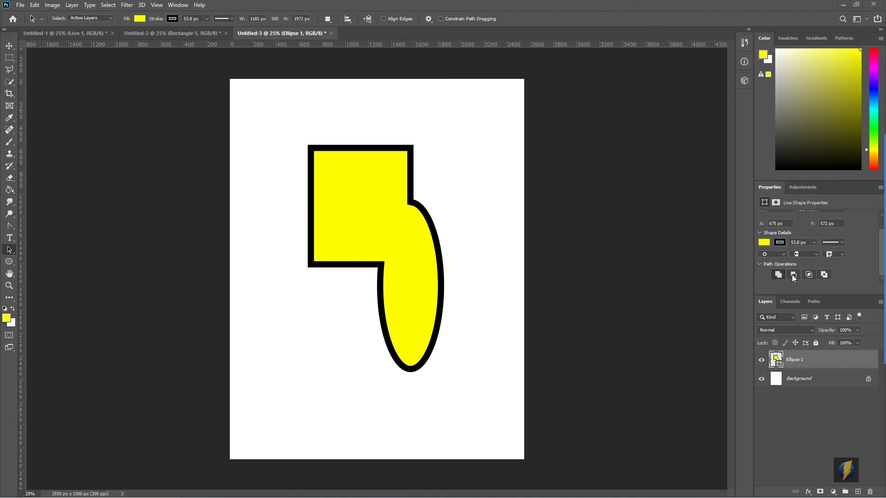
{"action": "left_click", "coordinate": [794, 275]}
{"action": "left_click", "coordinate": [793, 275]}
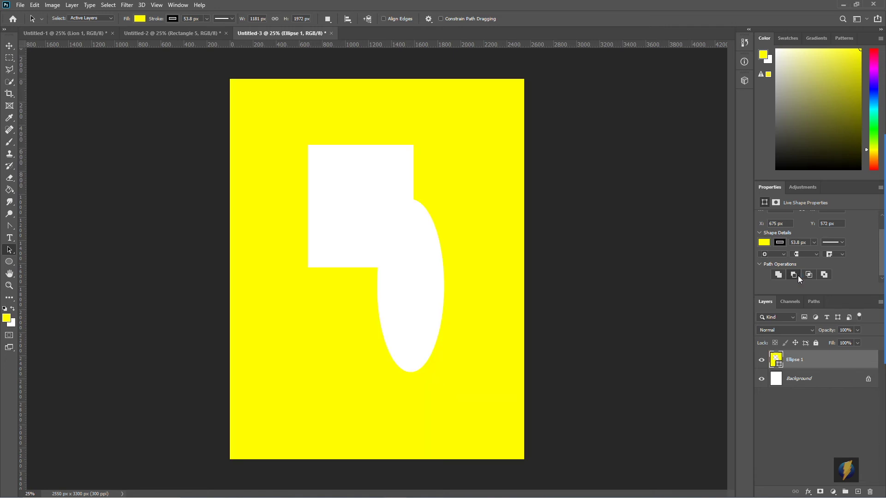
{"action": "left_click", "coordinate": [809, 274]}
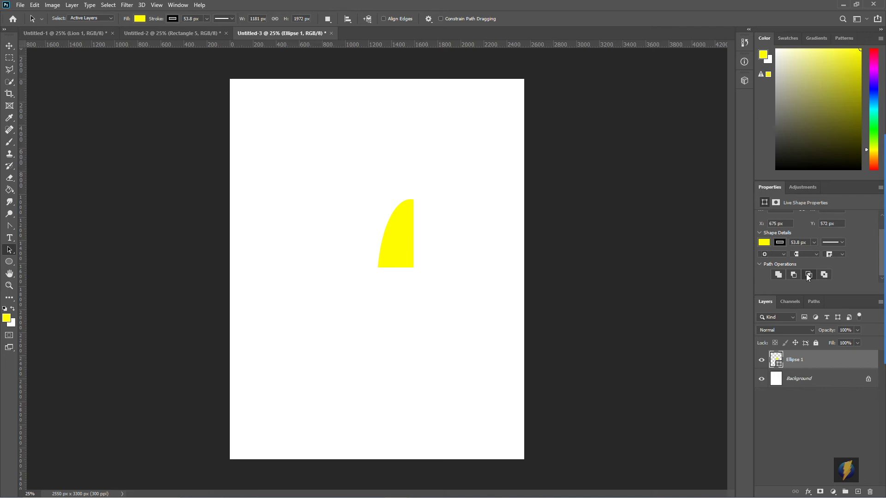
{"action": "left_click", "coordinate": [773, 275]}
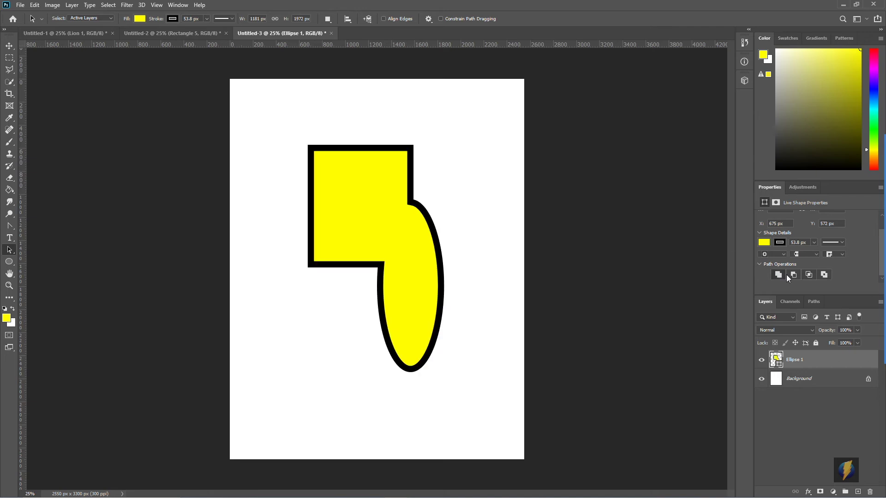
- Try intersecting the shape areas again, then exclude the overlap between the rectangle and the ellipse
{"action": "left_click", "coordinate": [811, 275]}
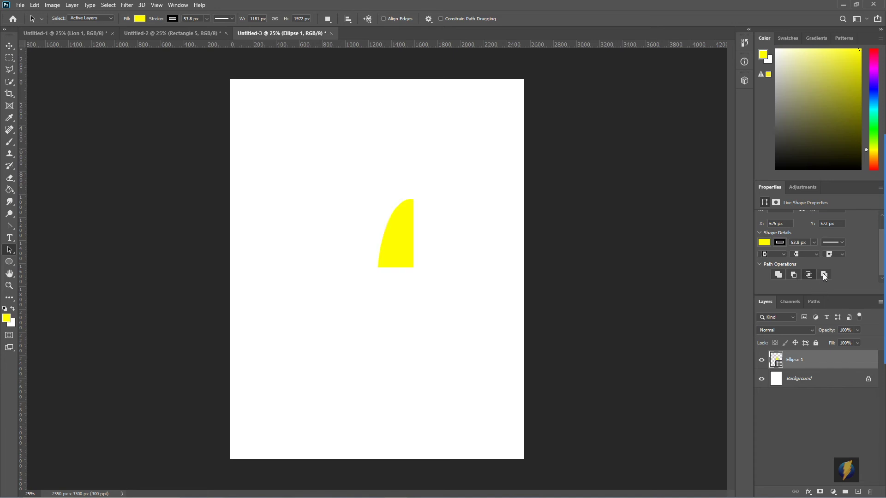
{"action": "left_click", "coordinate": [823, 274]}
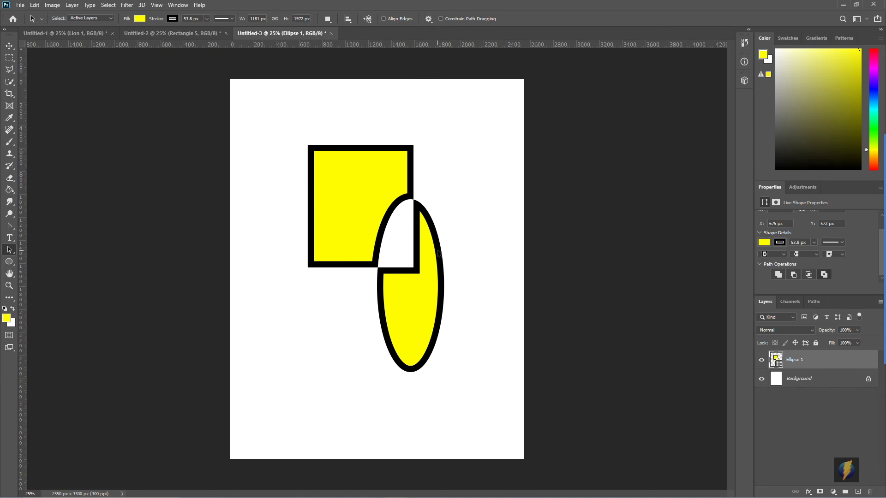
{"action": "key", "text": "v"}
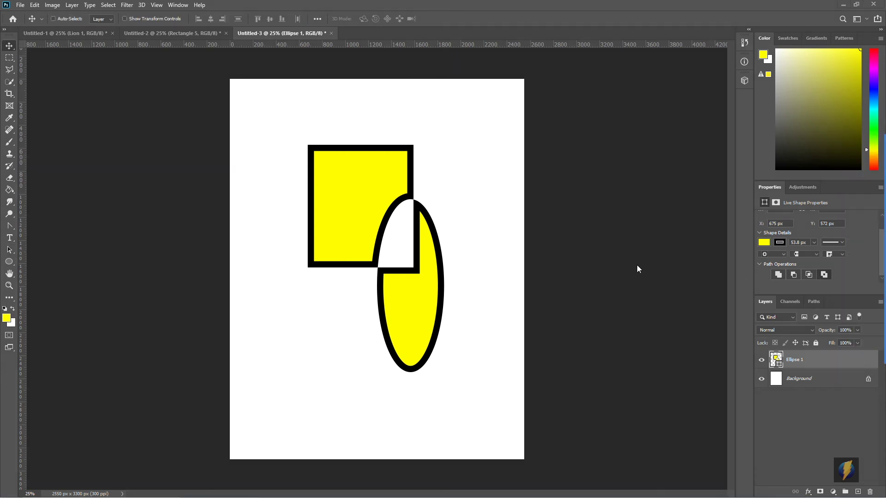
- Duplicate the Ellipse 1 layer and move the copy about 468 px right and 316 px up
{"action": "mouse_move", "coordinate": [596, 230]}
{"action": "left_mouse_down"}
{"action": "mouse_move", "coordinate": [660, 308]}
{"action": "mouse_move", "coordinate": [762, 347]}
{"action": "left_mouse_up"}
{"action": "right_click", "coordinate": [802, 361]}
{"action": "left_click", "coordinate": [718, 158]}
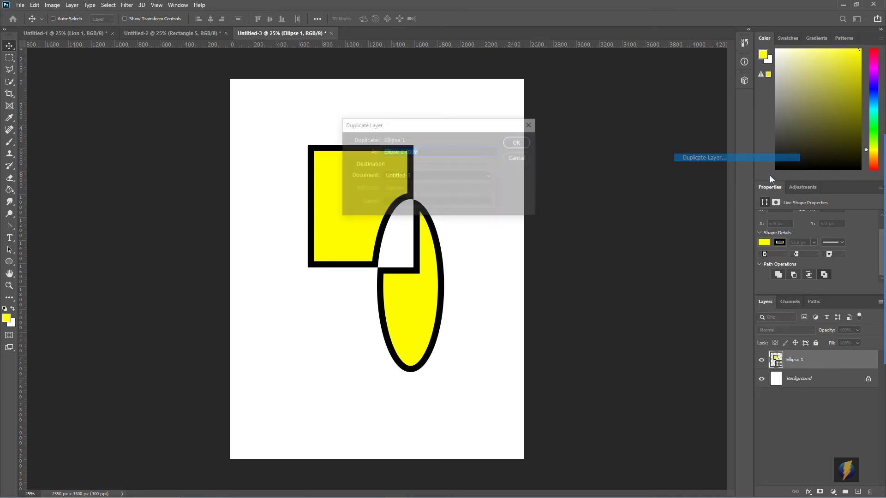
{"action": "key", "text": "Return"}
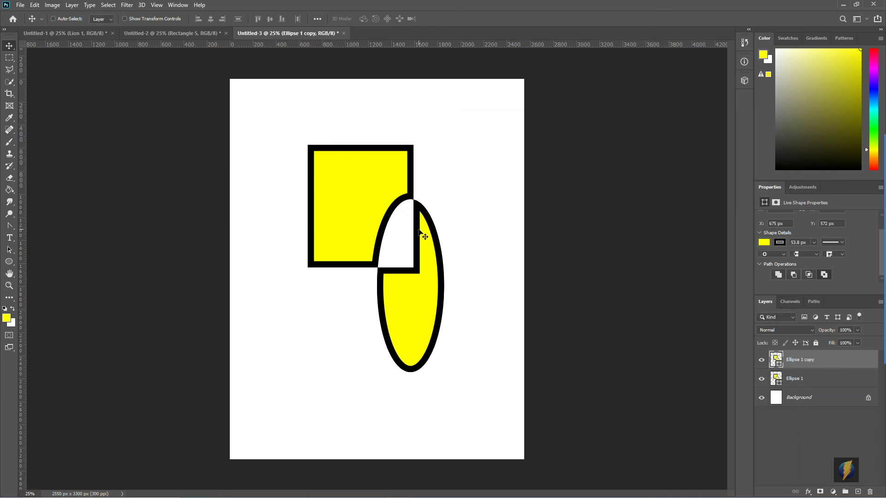
{"action": "left_click_drag", "start_coordinate": [365, 217], "coordinate": [418, 180]}
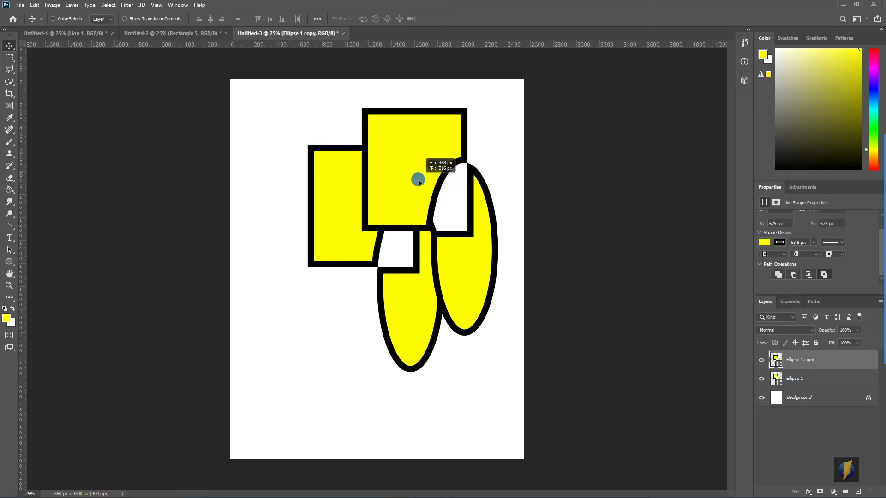
- Move the original Ellipse 1 shape to the canvas's lower left, at about X 94, Y 1132 px
{"action": "left_click", "coordinate": [802, 379]}
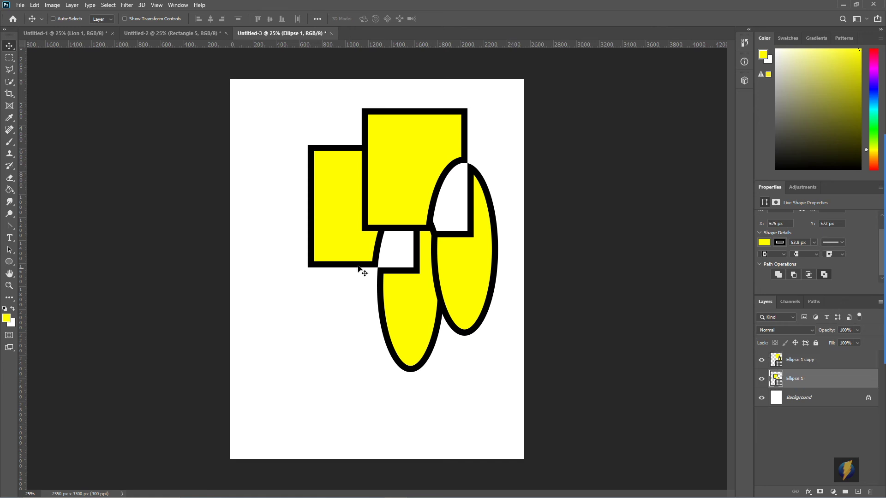
{"action": "left_click_drag", "start_coordinate": [340, 234], "coordinate": [274, 300]}
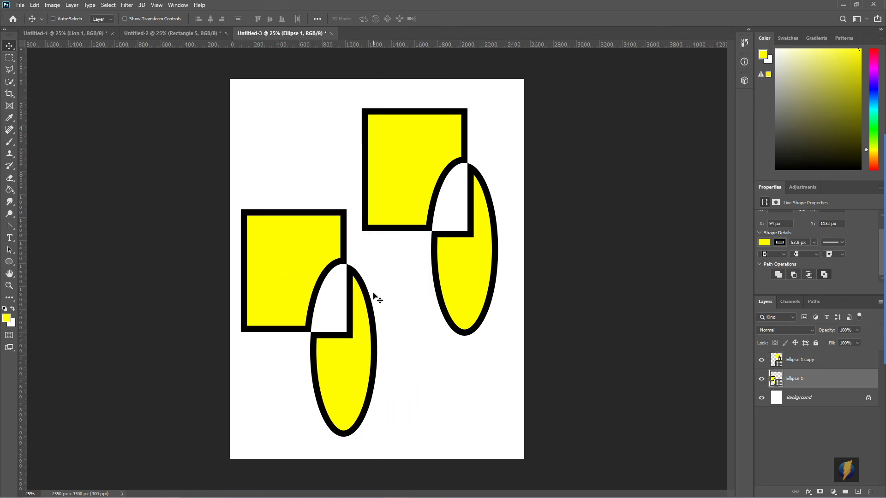
{"action": "key", "text": "a"}
{"action": "key", "text": "v"}
- Hide the Ellipse 1 copy layer, reset the colours to black and white, and rasterize Ellipse 1 by painting with the Brush Tool
{"action": "left_click", "coordinate": [761, 359]}
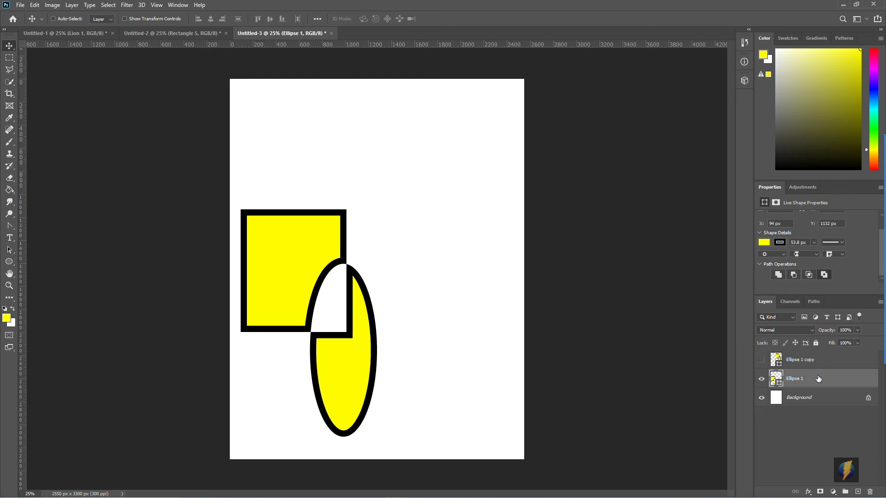
{"action": "left_click", "coordinate": [6, 310]}
{"action": "left_click", "coordinate": [9, 141]}
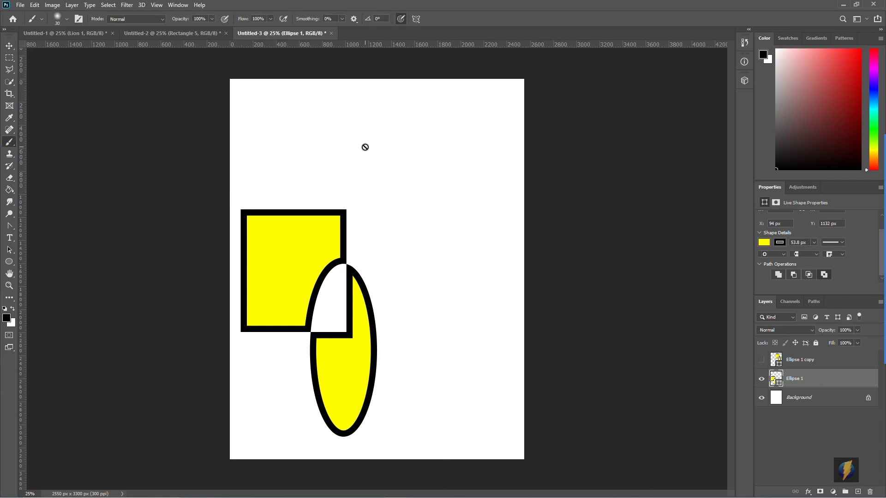
{"action": "left_click", "coordinate": [334, 144]}
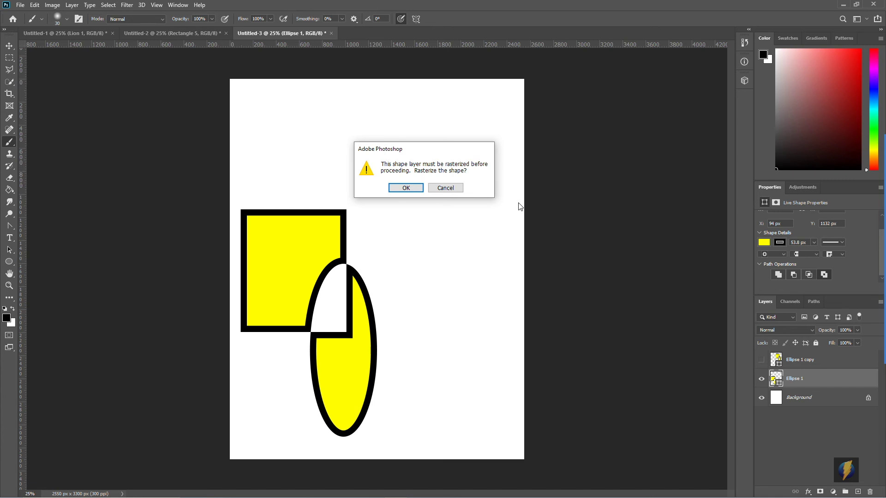
{"action": "left_click", "coordinate": [406, 188]}
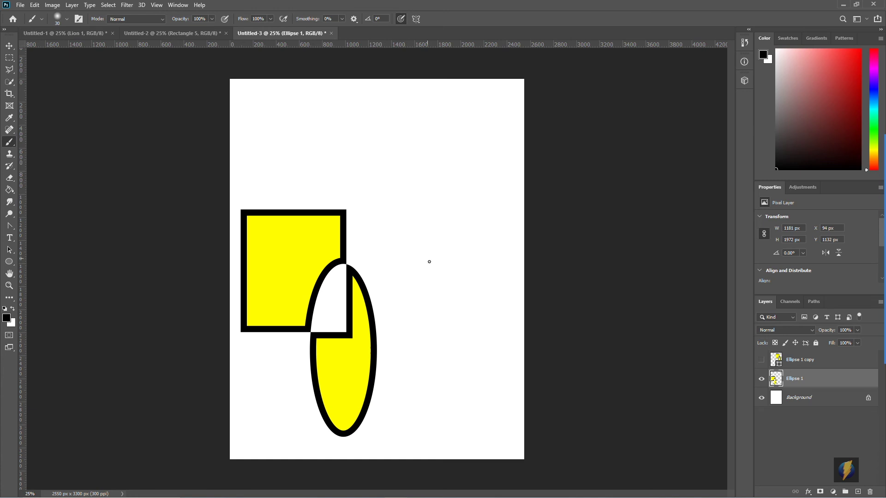
- Try to select anchor points on the rasterized Ellipse 1 with the Direct Selection Tool
{"action": "left_click", "coordinate": [9, 250]}
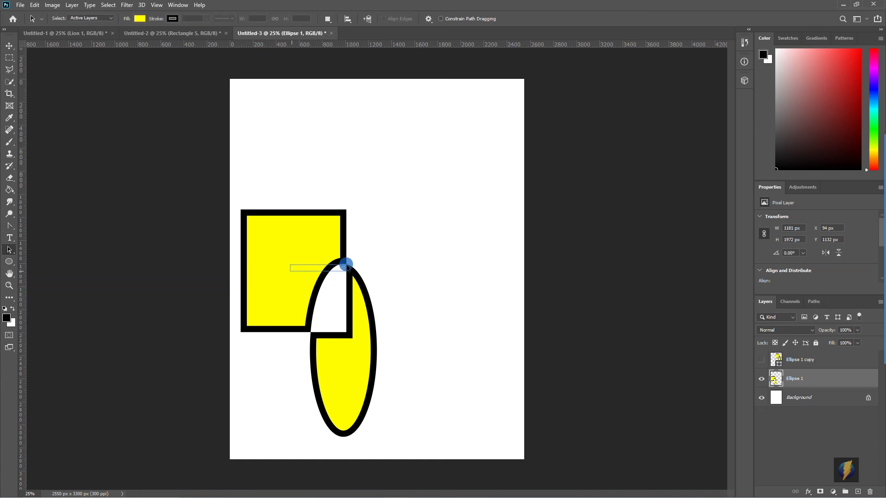
{"action": "right_click", "coordinate": [9, 249]}
{"action": "left_click", "coordinate": [29, 262]}
{"action": "left_click", "coordinate": [326, 202]}
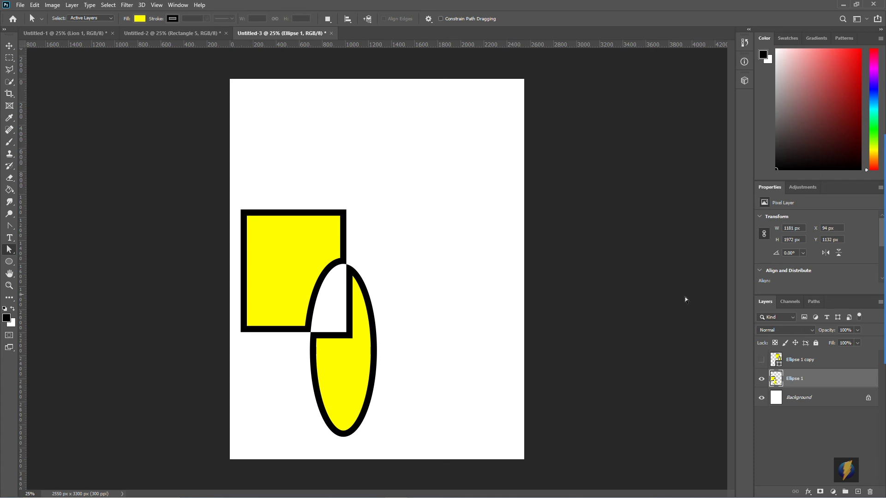
- Hide the rasterized Ellipse 1 layer and show the Ellipse 1 copy layer
{"action": "left_click", "coordinate": [762, 379]}
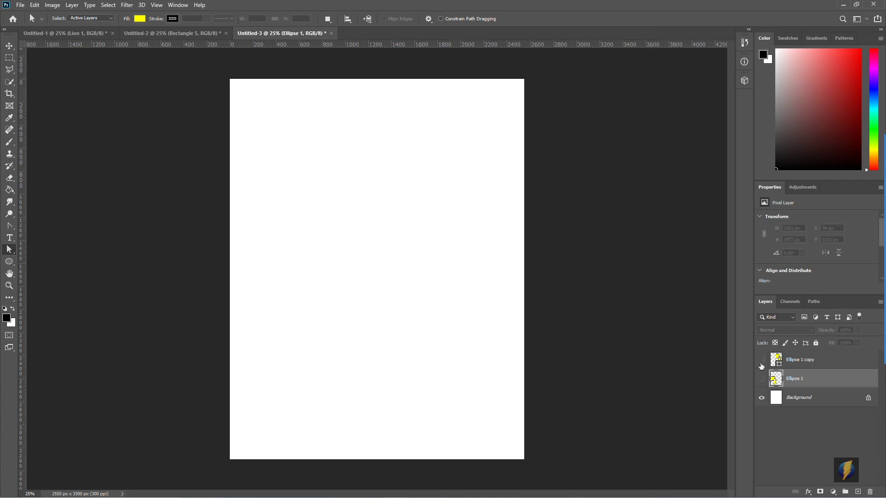
{"action": "left_click", "coordinate": [761, 361]}
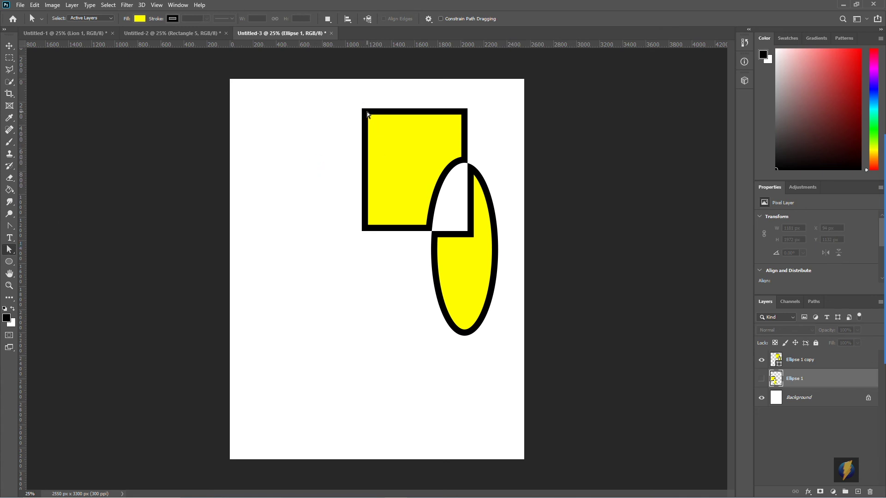
- Try to select and move the visible rectangle's upper-left corner point while the Ellipse 1 layer is still active
{"action": "left_click", "coordinate": [391, 176]}
{"action": "left_click", "coordinate": [391, 143]}
{"action": "left_click", "coordinate": [366, 112]}
{"action": "left_click_drag", "start_coordinate": [366, 112], "coordinate": [330, 139]}
{"action": "left_click", "coordinate": [375, 120]}
{"action": "left_click_drag", "start_coordinate": [356, 108], "coordinate": [470, 216]}
{"action": "left_click", "coordinate": [460, 258]}
- On Ellipse 1 copy, convert the live shape to a regular path, moving the rectangle's upper-left corner outward and both lower corners down
{"action": "left_click", "coordinate": [808, 361]}
{"action": "left_click_drag", "start_coordinate": [364, 111], "coordinate": [306, 114]}
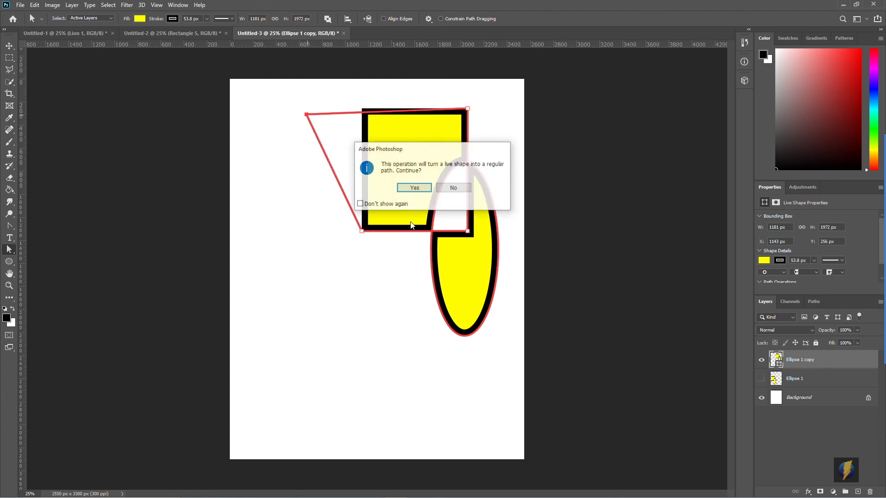
{"action": "left_click", "coordinate": [415, 189]}
{"action": "left_click_drag", "start_coordinate": [362, 231], "coordinate": [365, 280]}
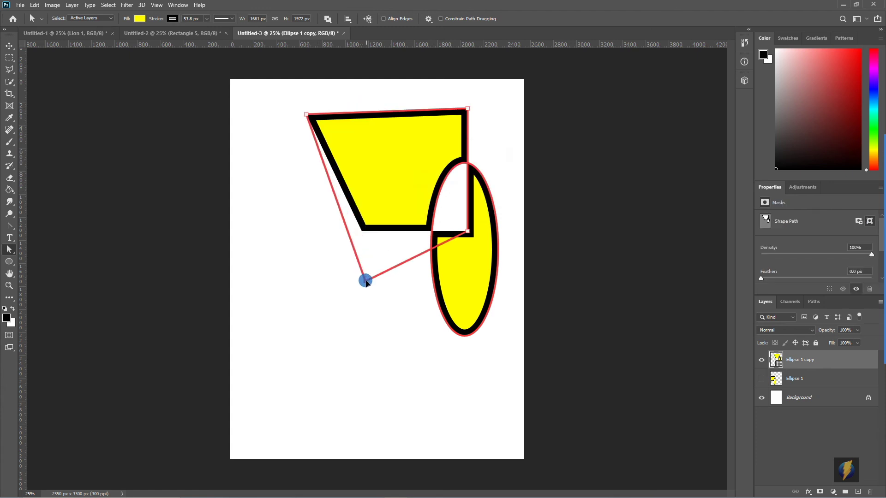
{"action": "mouse_move", "coordinate": [467, 230]}
{"action": "left_mouse_down"}
{"action": "mouse_move", "coordinate": [516, 260]}
{"action": "mouse_move", "coordinate": [467, 239]}
{"action": "left_mouse_up"}
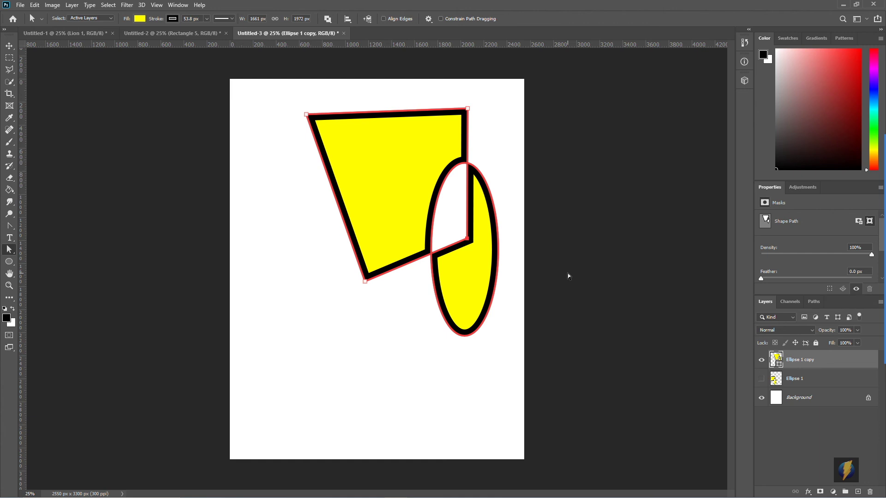
- Rasterize the Ellipse 1 copy shape layer
{"action": "right_click", "coordinate": [825, 364]}
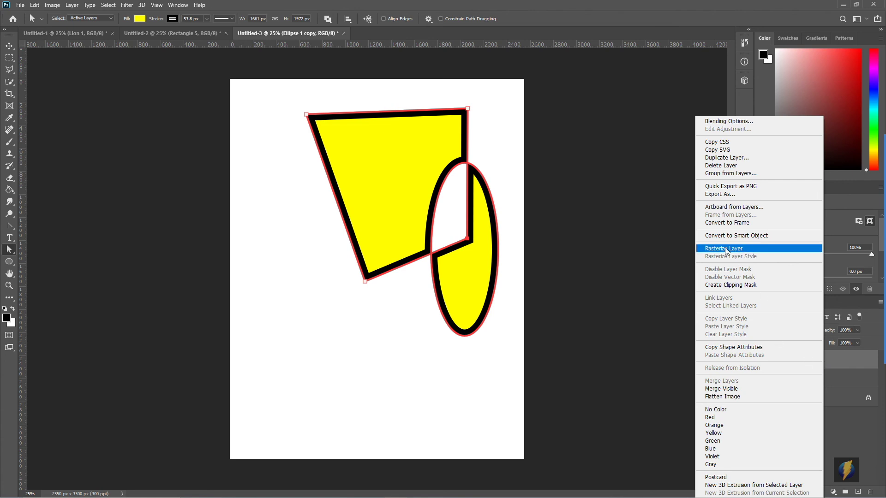
{"action": "left_click", "coordinate": [773, 249]}
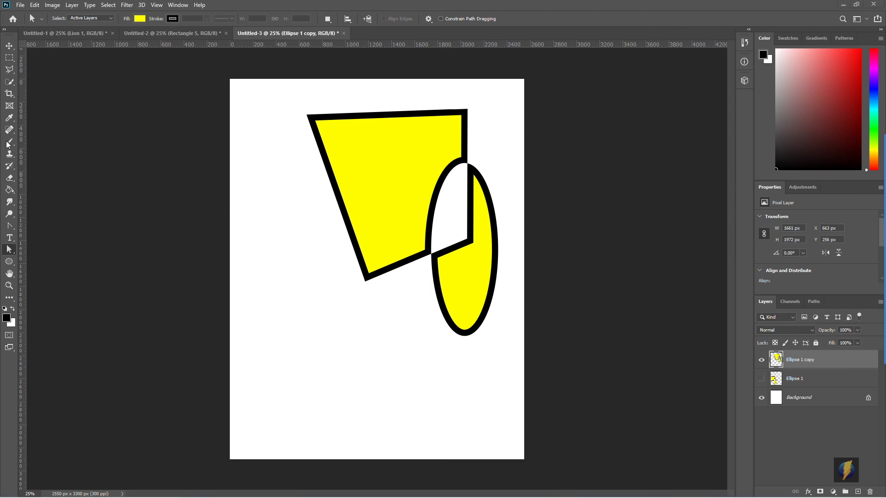
- Scribble on the rasterized yellow quadrilateral with a red (ff0000) brush and erase across the same area with the Eraser Tool
{"action": "left_click", "coordinate": [6, 318]}
{"action": "left_click_drag", "start_coordinate": [677, 105], "coordinate": [702, 94]}
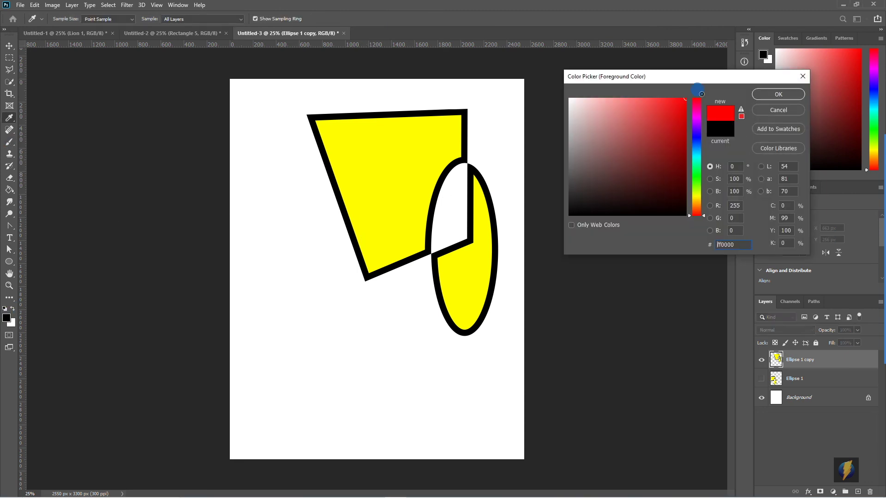
{"action": "left_click", "coordinate": [778, 94]}
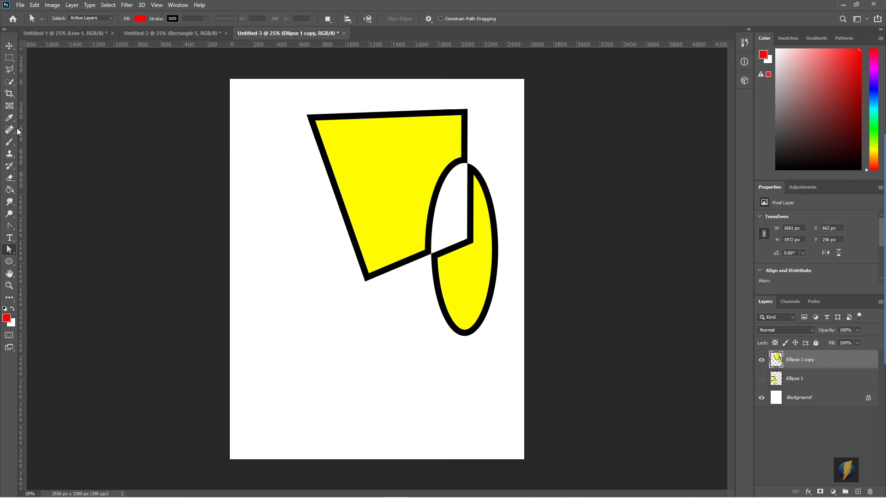
{"action": "left_click", "coordinate": [9, 141]}
{"action": "mouse_move", "coordinate": [377, 148]}
{"action": "left_mouse_down"}
{"action": "mouse_move", "coordinate": [376, 177]}
{"action": "mouse_move", "coordinate": [389, 155]}
{"action": "mouse_move", "coordinate": [382, 175]}
{"action": "mouse_move", "coordinate": [406, 187]}
{"action": "mouse_move", "coordinate": [368, 202]}
{"action": "left_mouse_up"}
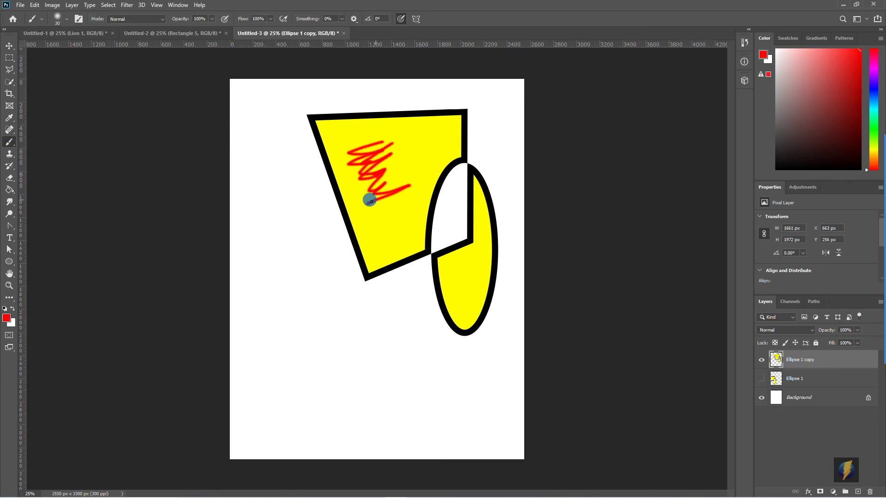
{"action": "left_click", "coordinate": [10, 183]}
{"action": "mouse_move", "coordinate": [418, 148]}
{"action": "left_mouse_down"}
{"action": "mouse_move", "coordinate": [290, 192]}
{"action": "mouse_move", "coordinate": [358, 151]}
{"action": "mouse_move", "coordinate": [327, 195]}
{"action": "mouse_move", "coordinate": [344, 190]}
{"action": "mouse_move", "coordinate": [361, 209]}
{"action": "mouse_move", "coordinate": [431, 175]}
{"action": "mouse_move", "coordinate": [344, 204]}
{"action": "mouse_move", "coordinate": [351, 191]}
{"action": "mouse_move", "coordinate": [369, 210]}
{"action": "left_mouse_up"}
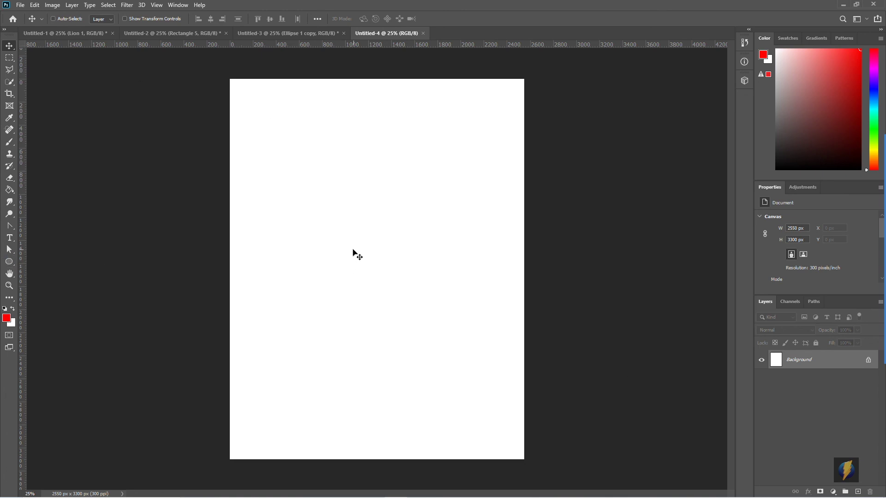
- In the blank Untitled-4 document, draw a circle about 1615 px in diameter with the Ellipse Tool and fill it with red
{"action": "left_click", "coordinate": [9, 263]}
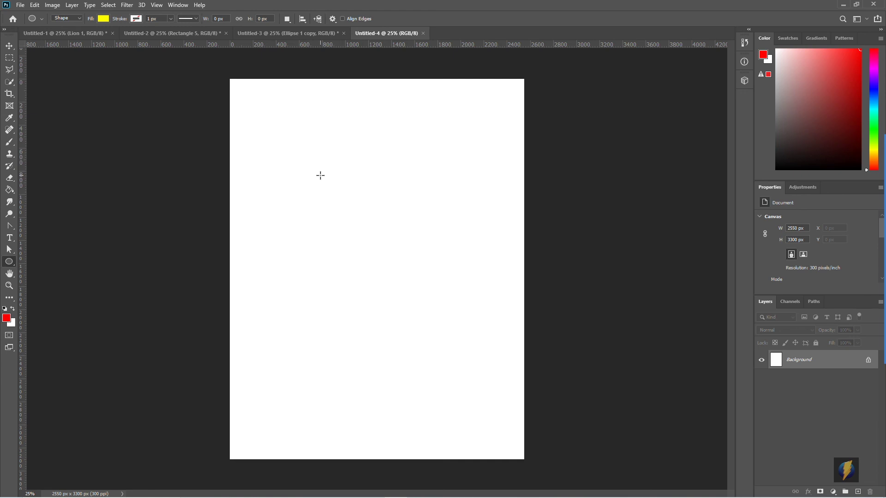
{"action": "left_click_drag", "start_coordinate": [311, 179], "coordinate": [497, 389]}
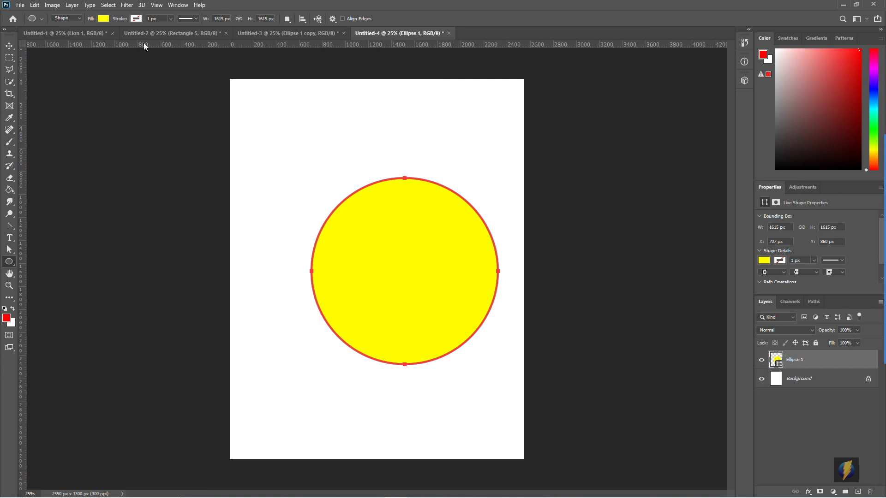
{"action": "left_click", "coordinate": [103, 19]}
{"action": "left_click", "coordinate": [54, 68]}
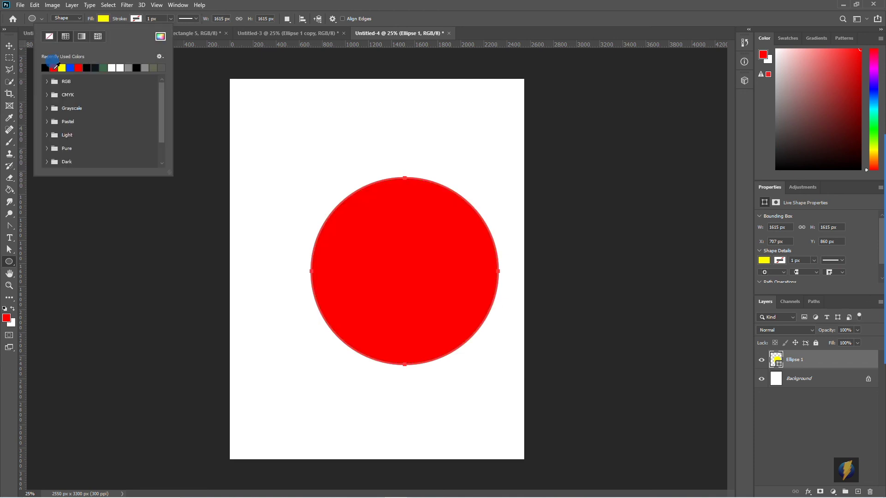
- Give the red circle a solid black stroke 48.35 px wide
{"action": "left_click", "coordinate": [193, 19]}
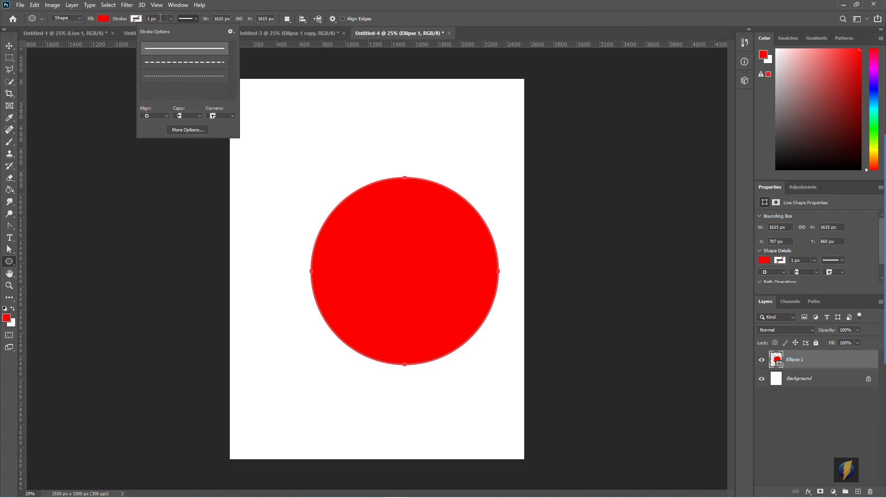
{"action": "left_click", "coordinate": [159, 19]}
{"action": "left_click", "coordinate": [171, 18]}
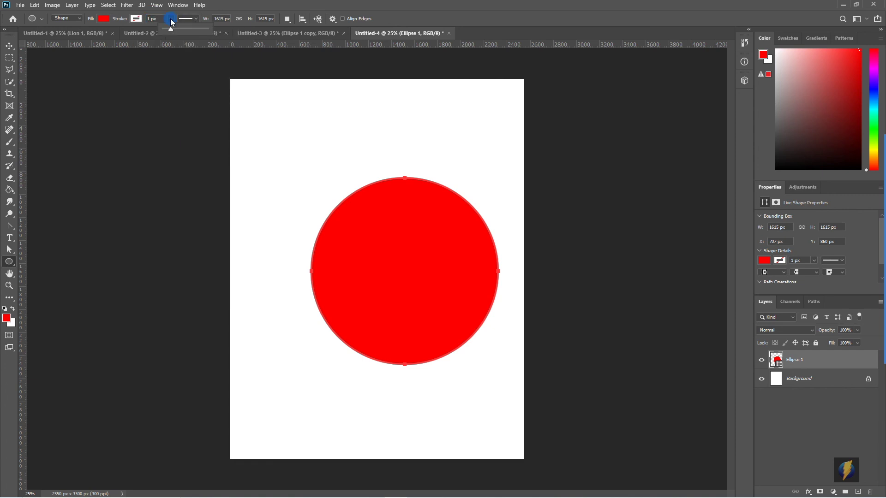
{"action": "left_click_drag", "start_coordinate": [171, 29], "coordinate": [180, 34]}
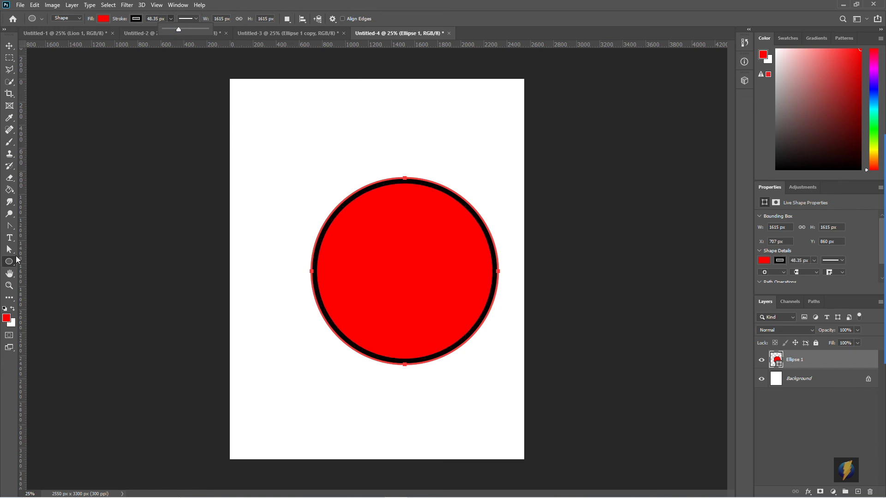
- Move the whole circle with the Path Selection Tool to about X 468 px, Y 924 px
{"action": "left_click", "coordinate": [9, 249]}
{"action": "right_click", "coordinate": [9, 250]}
{"action": "left_click", "coordinate": [39, 258]}
{"action": "left_click_drag", "start_coordinate": [405, 271], "coordinate": [384, 276]}
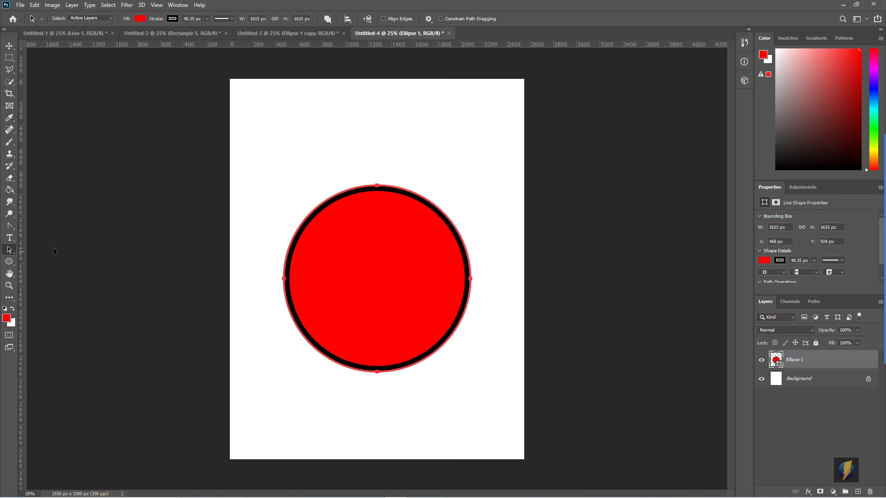
- Pull the circle's top anchor point upward with the Direct Selection Tool, accept conversion to a regular path, and make that anchor a corner point
{"action": "left_click_drag", "start_coordinate": [12, 250], "coordinate": [69, 249]}
{"action": "mouse_move", "coordinate": [378, 186]}
{"action": "left_mouse_down"}
{"action": "mouse_move", "coordinate": [377, 174]}
{"action": "mouse_move", "coordinate": [373, 206]}
{"action": "mouse_move", "coordinate": [370, 183]}
{"action": "mouse_move", "coordinate": [370, 200]}
{"action": "mouse_move", "coordinate": [378, 189]}
{"action": "left_mouse_up"}
{"action": "left_click", "coordinate": [378, 205]}
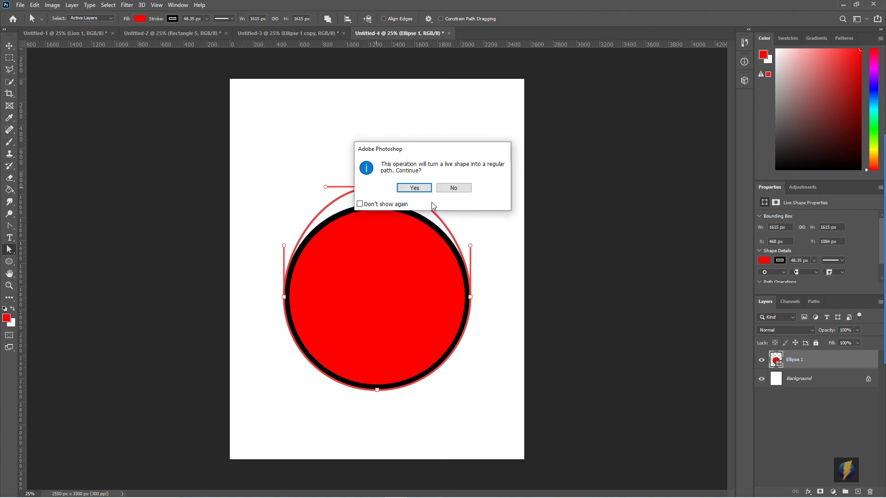
{"action": "left_click", "coordinate": [402, 186]}
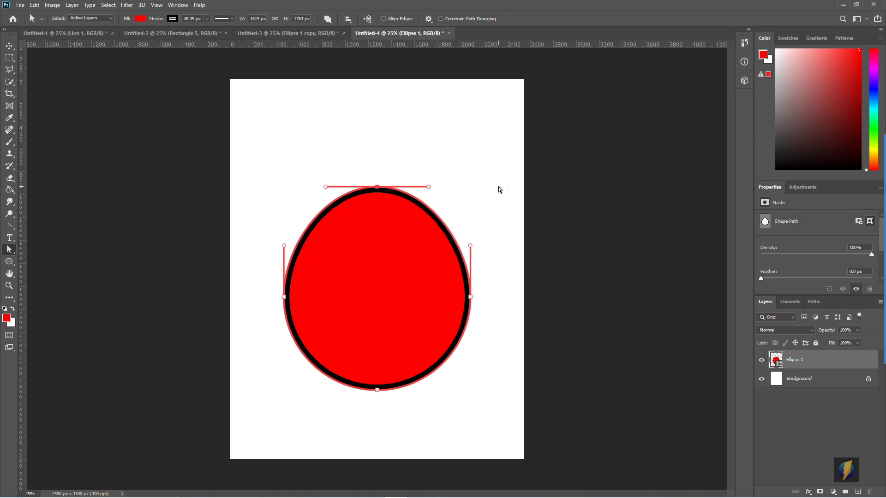
{"action": "left_click", "coordinate": [10, 227]}
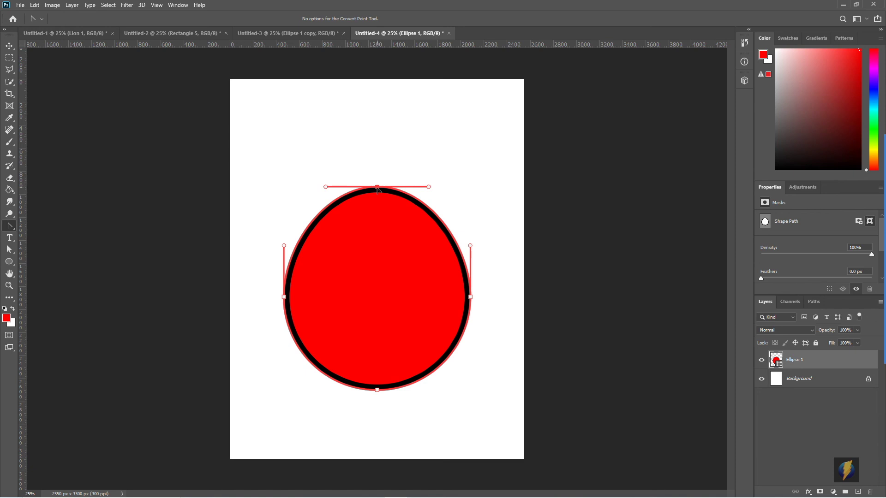
{"action": "left_click", "coordinate": [377, 187]}
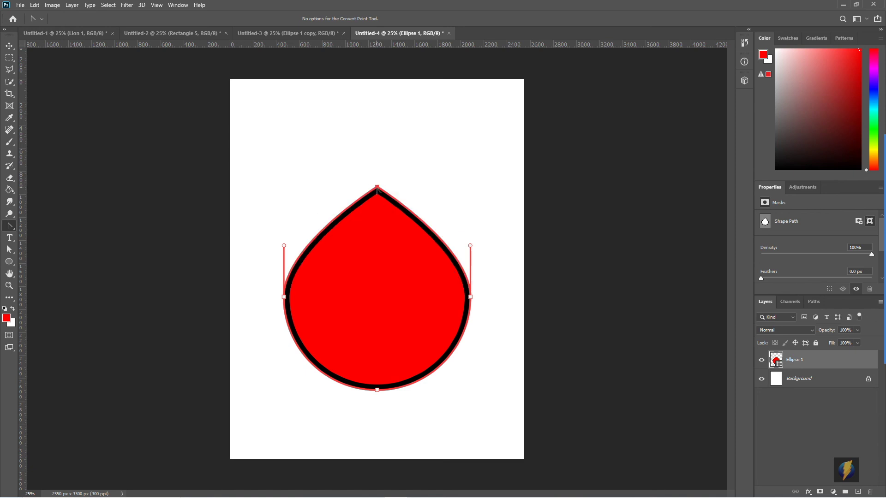
- Raise the shape's left and right anchor points into upper lobes and lower the top corner point into a notch between them
{"action": "left_click_drag", "start_coordinate": [9, 249], "coordinate": [37, 256]}
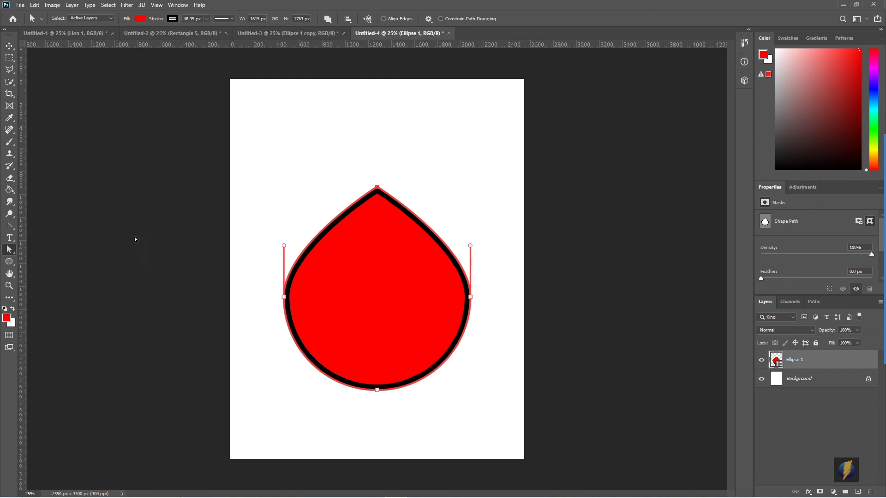
{"action": "left_click_drag", "start_coordinate": [286, 300], "coordinate": [351, 114]}
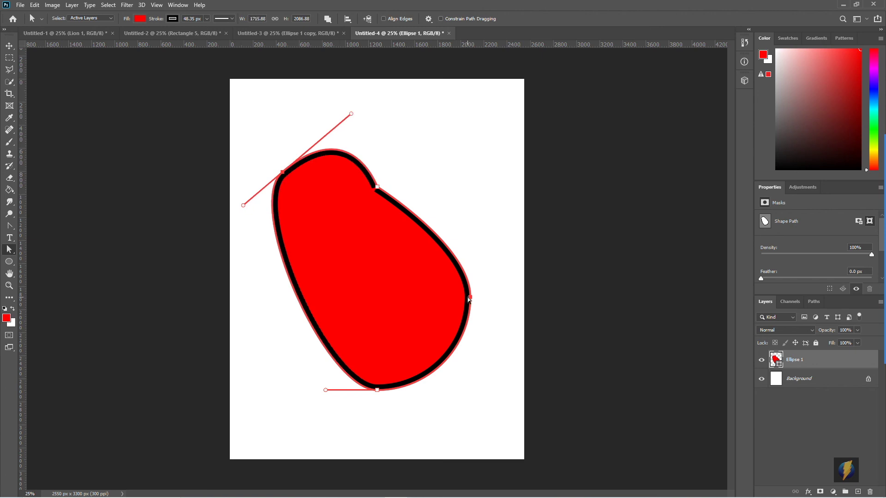
{"action": "left_click", "coordinate": [471, 298]}
{"action": "left_click_drag", "start_coordinate": [471, 300], "coordinate": [529, 223]}
{"action": "left_click_drag", "start_coordinate": [283, 172], "coordinate": [280, 191]}
{"action": "left_click_drag", "start_coordinate": [377, 187], "coordinate": [381, 235]}
- Convert the bottom anchor point and angle both of its direction handles upward to form the heart's tip
{"action": "left_click", "coordinate": [9, 226]}
{"action": "left_click", "coordinate": [377, 390]}
{"action": "left_click", "coordinate": [9, 250]}
{"action": "left_click", "coordinate": [10, 226]}
{"action": "left_click", "coordinate": [376, 391]}
{"action": "left_click_drag", "start_coordinate": [376, 391], "coordinate": [336, 390]}
{"action": "left_click", "coordinate": [10, 249]}
{"action": "left_click_drag", "start_coordinate": [417, 391], "coordinate": [409, 335]}
{"action": "left_click_drag", "start_coordinate": [337, 390], "coordinate": [360, 338]}
- Refine the heart's lobes by repositioning the left and right anchors and their handles, and lower the center notch slightly
{"action": "left_click_drag", "start_coordinate": [280, 191], "coordinate": [276, 213]}
{"action": "left_click_drag", "start_coordinate": [347, 154], "coordinate": [326, 133]}
{"action": "left_click_drag", "start_coordinate": [276, 213], "coordinate": [267, 216]}
{"action": "left_click_drag", "start_coordinate": [477, 177], "coordinate": [472, 209]}
{"action": "left_click_drag", "start_coordinate": [525, 254], "coordinate": [513, 270]}
{"action": "left_click_drag", "start_coordinate": [472, 209], "coordinate": [480, 203]}
{"action": "left_click_drag", "start_coordinate": [381, 235], "coordinate": [380, 248]}
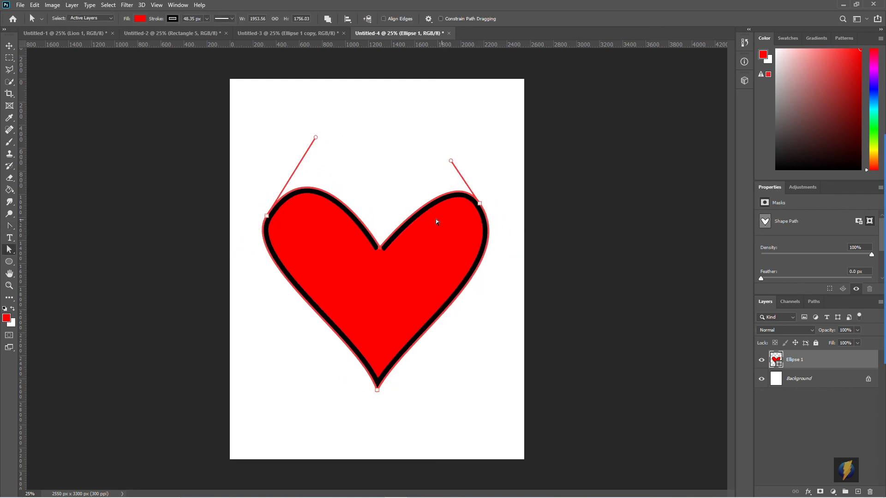
- Lengthen the heart by lowering its bottom tip, and adjust the lobe handles to even out both upper curves
{"action": "left_click_drag", "start_coordinate": [377, 391], "coordinate": [378, 427]}
{"action": "left_click_drag", "start_coordinate": [361, 375], "coordinate": [349, 377]}
{"action": "left_click_drag", "start_coordinate": [480, 203], "coordinate": [480, 207]}
{"action": "left_click_drag", "start_coordinate": [453, 162], "coordinate": [424, 171]}
{"action": "left_click", "coordinate": [267, 216]}
{"action": "left_click_drag", "start_coordinate": [326, 133], "coordinate": [334, 158]}
- Move the whole heart slightly upward with the Path Selection Tool and hide the Ellipse 1 layer
{"action": "right_click", "coordinate": [9, 249]}
{"action": "left_click", "coordinate": [38, 251]}
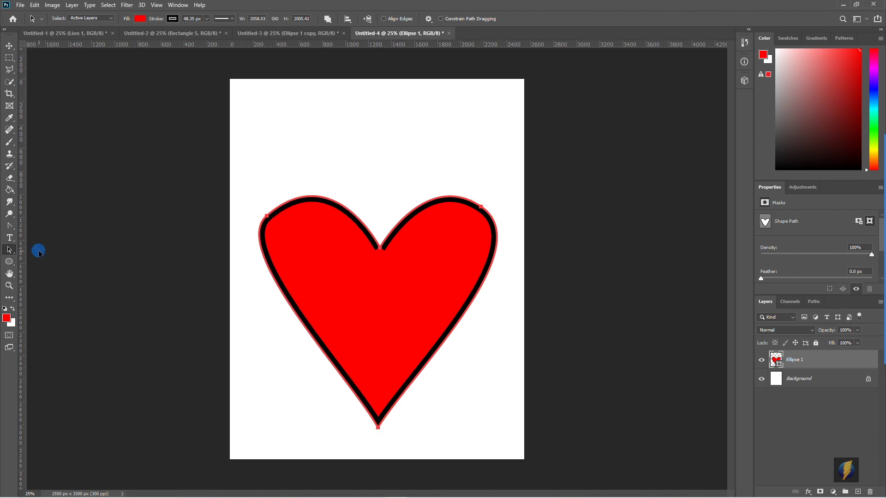
{"action": "left_click_drag", "start_coordinate": [410, 328], "coordinate": [410, 304]}
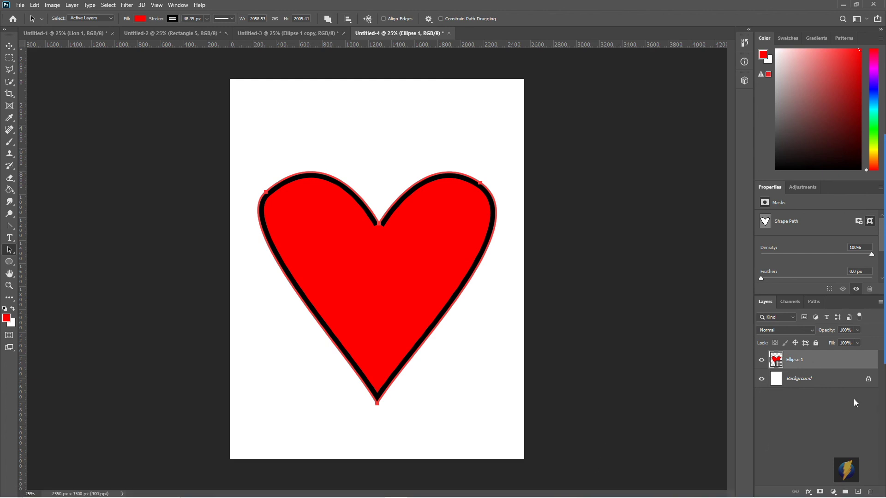
{"action": "left_click", "coordinate": [762, 360]}
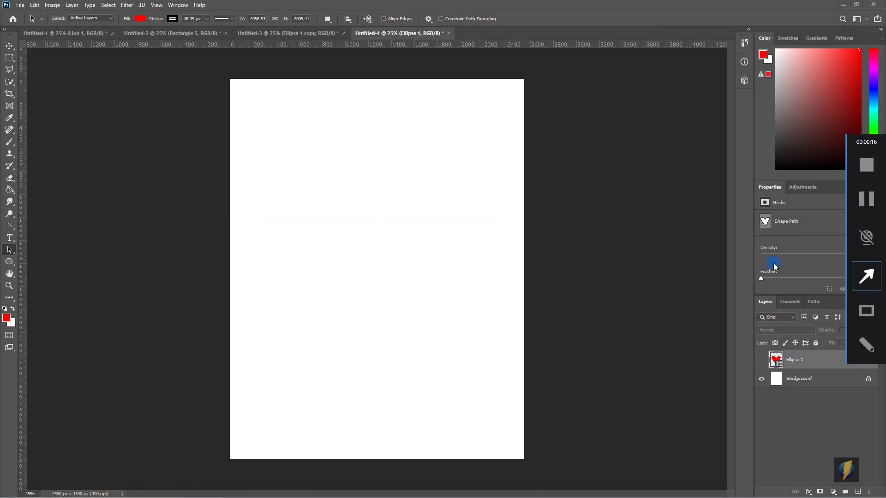
- Activate the Ellipse Tool and switch its drawing mode from Shape to Pixels
{"action": "left_click", "coordinate": [13, 265]}
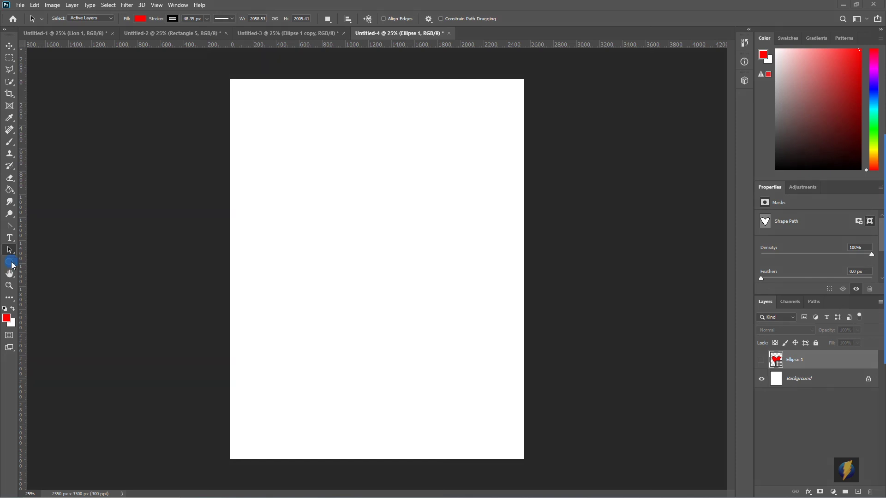
{"action": "left_click", "coordinate": [11, 265]}
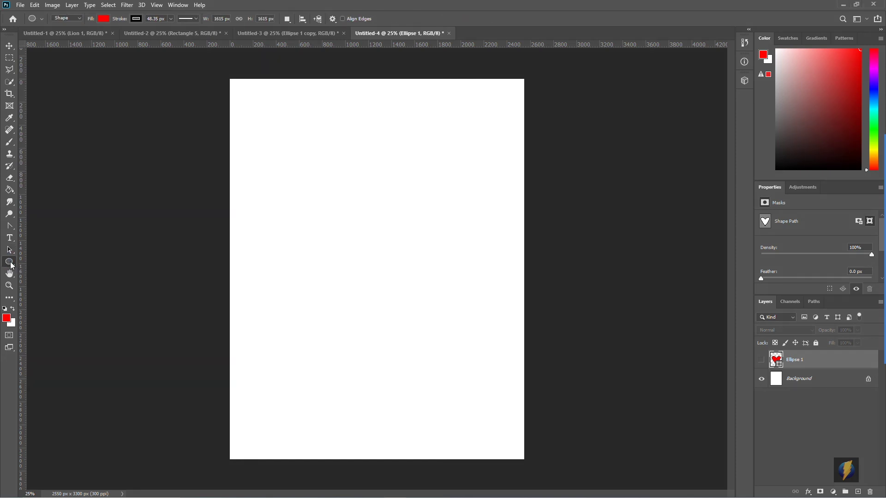
{"action": "mouse_move", "coordinate": [877, 238]}
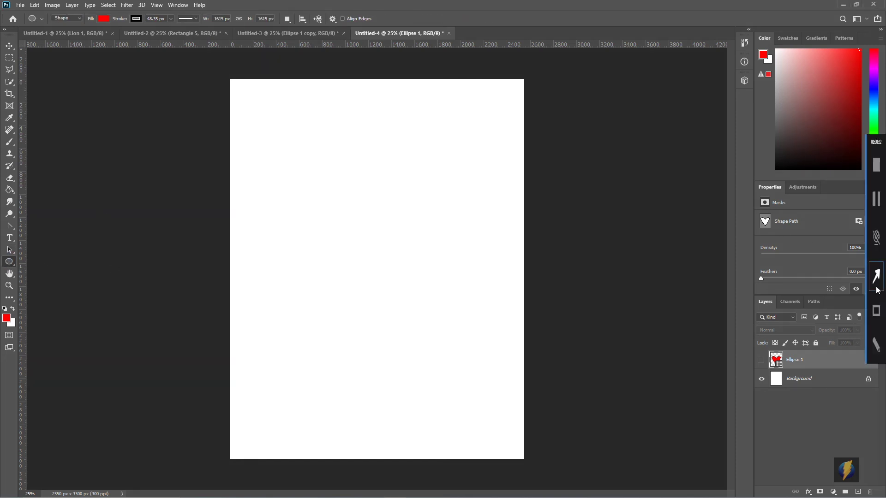
{"action": "left_click", "coordinate": [870, 279]}
{"action": "left_click_drag", "start_coordinate": [78, 235], "coordinate": [74, 32]}
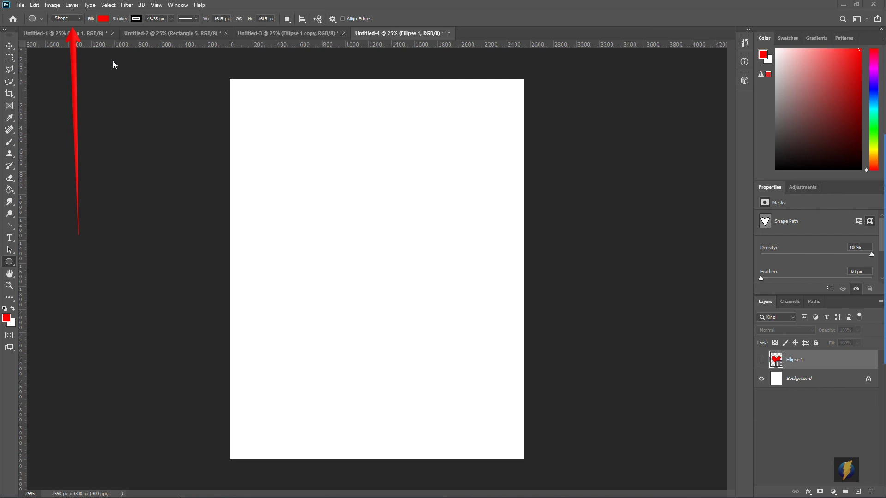
{"action": "left_click", "coordinate": [79, 19]}
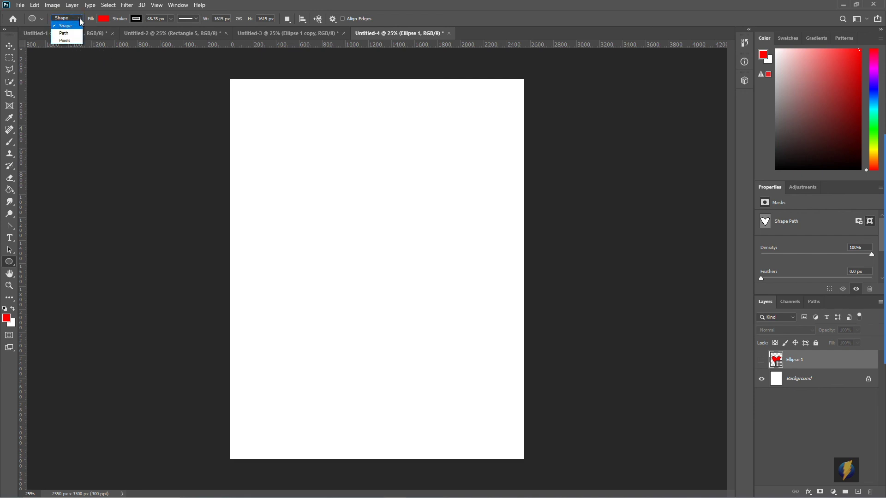
{"action": "left_click", "coordinate": [75, 41]}
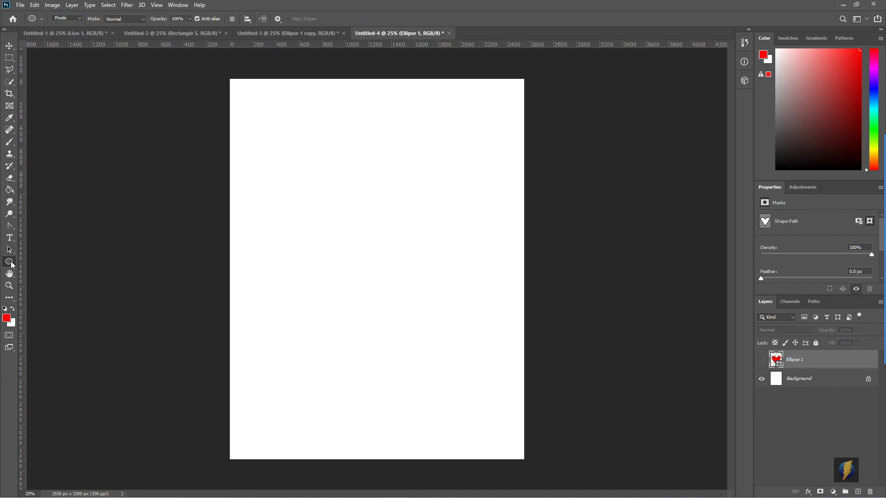
- Add a new layer and draw three red pixel rectangles of different sizes in the page's upper half with the Rectangle Tool
{"action": "left_click_drag", "start_coordinate": [10, 265], "coordinate": [38, 264]}
{"action": "left_click", "coordinate": [857, 492]}
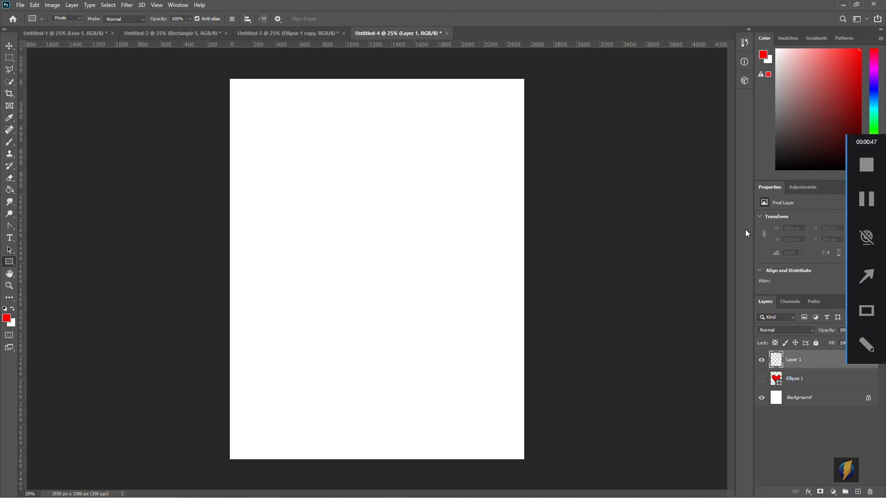
{"action": "left_click_drag", "start_coordinate": [276, 114], "coordinate": [364, 233]}
{"action": "left_click_drag", "start_coordinate": [406, 133], "coordinate": [453, 143]}
{"action": "left_click_drag", "start_coordinate": [415, 173], "coordinate": [472, 278]}
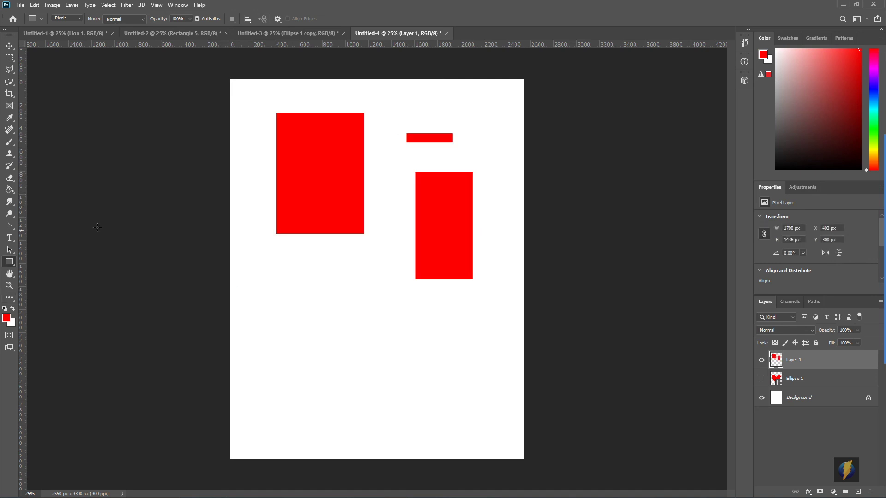
- Set the foreground color to yellow-green (deff00) and draw four pixel ellipses on Layer 1, one overlapping the tall narrow red rectangle
{"action": "left_click", "coordinate": [6, 319]}
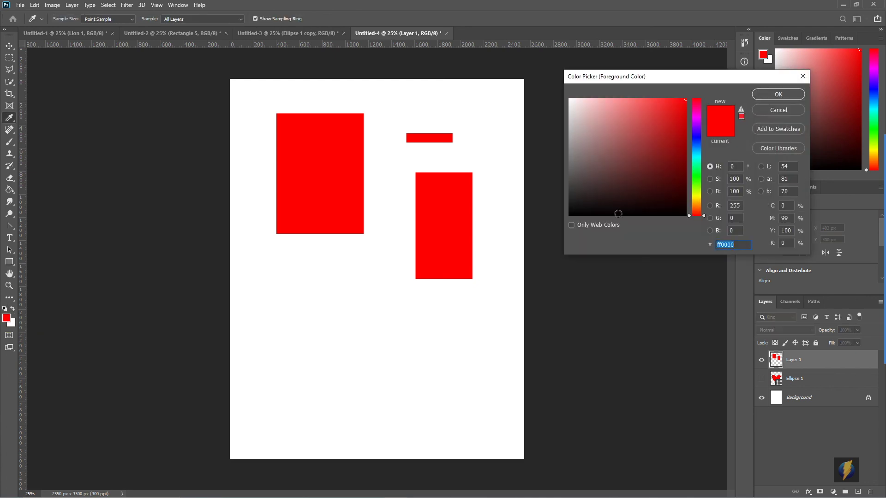
{"action": "left_click_drag", "start_coordinate": [698, 154], "coordinate": [699, 194]}
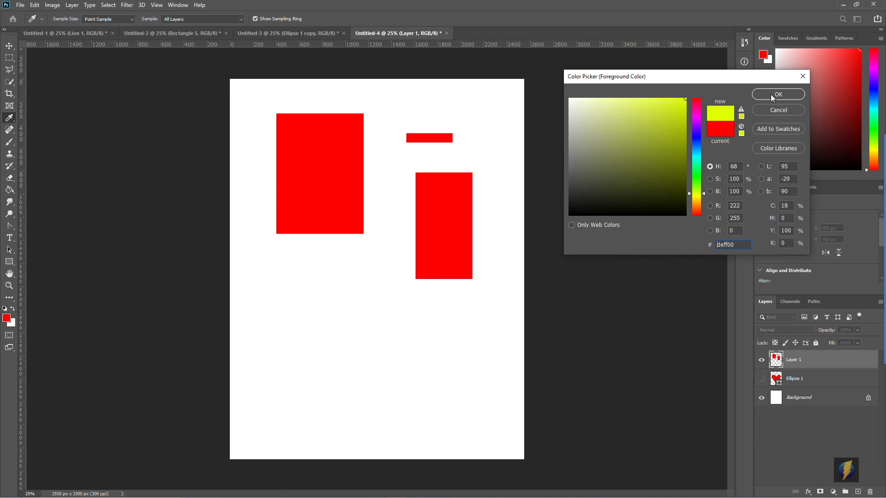
{"action": "left_click", "coordinate": [778, 94]}
{"action": "left_click", "coordinate": [9, 259]}
{"action": "mouse_move", "coordinate": [9, 259]}
{"action": "left_mouse_down"}
{"action": "mouse_move", "coordinate": [39, 261]}
{"action": "mouse_move", "coordinate": [40, 284]}
{"action": "left_mouse_up"}
{"action": "left_click_drag", "start_coordinate": [283, 283], "coordinate": [339, 354]}
{"action": "mouse_move", "coordinate": [437, 306]}
{"action": "left_mouse_down"}
{"action": "mouse_move", "coordinate": [392, 409]}
{"action": "mouse_move", "coordinate": [340, 421]}
{"action": "left_mouse_up"}
{"action": "left_click_drag", "start_coordinate": [341, 270], "coordinate": [428, 323]}
{"action": "left_click_drag", "start_coordinate": [396, 158], "coordinate": [466, 249]}
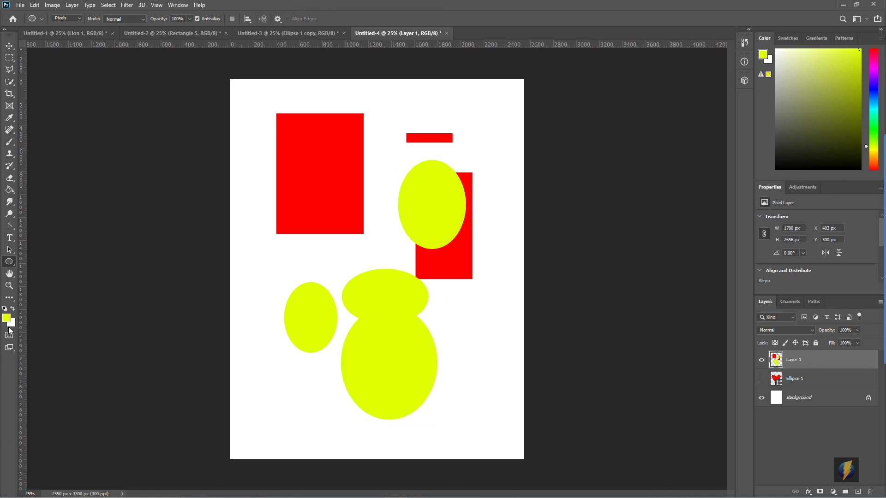